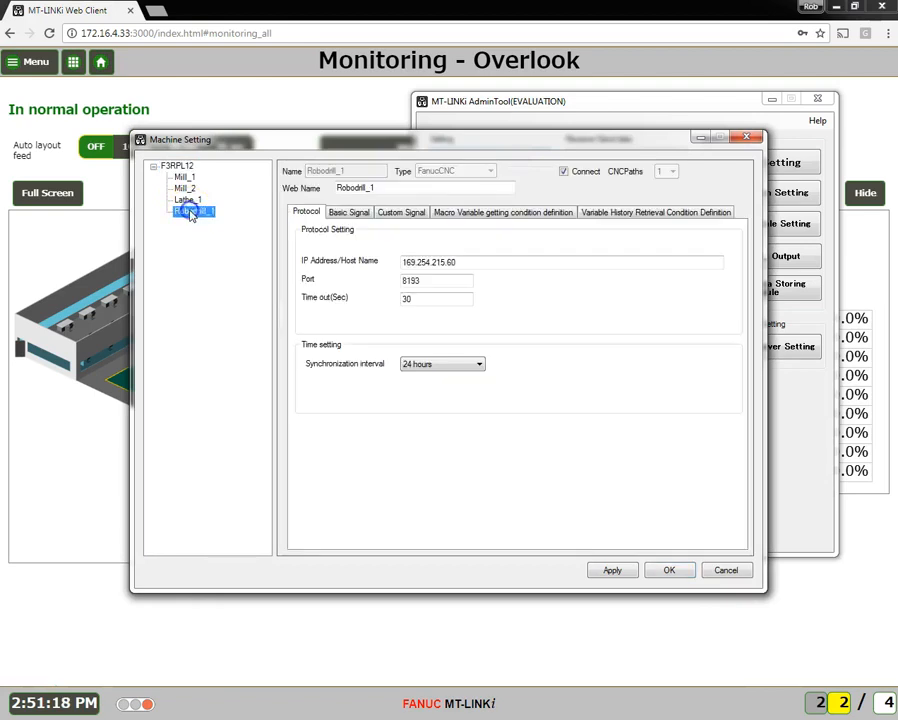
# Check the available operations for the Robodrill_1 machine, then reopen Machine Setting and review its basic signal list
pyautogui.rightClick(193, 214)
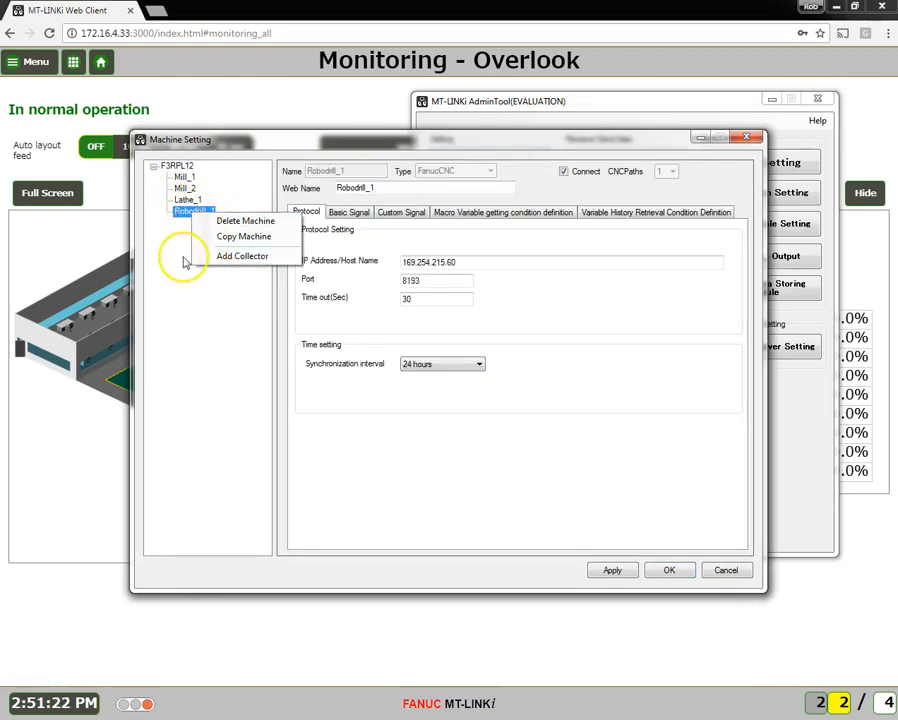
pyautogui.click(671, 576)
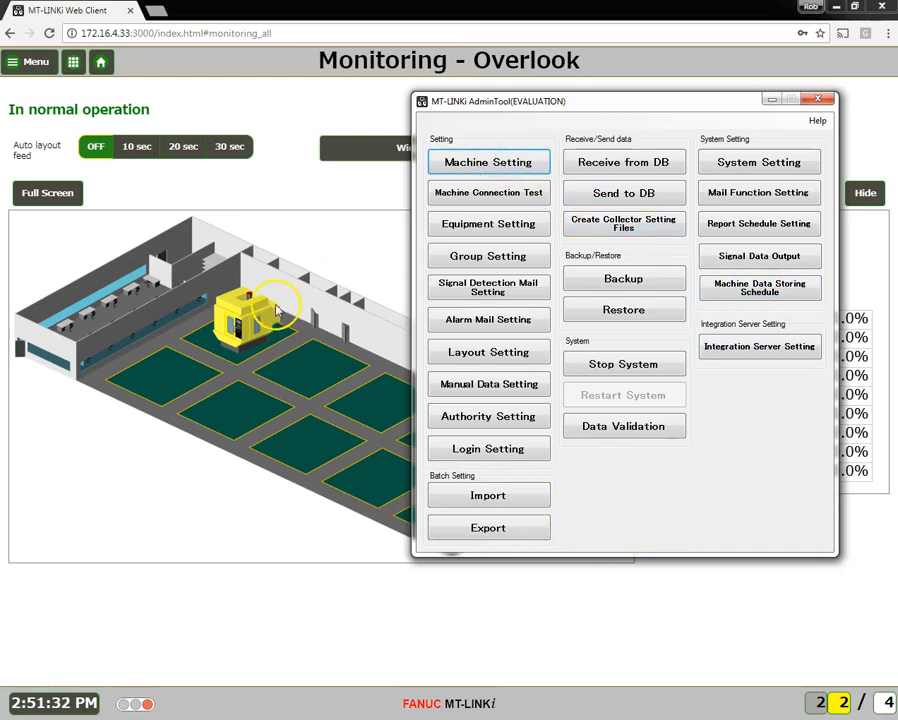
pyautogui.click(489, 163)
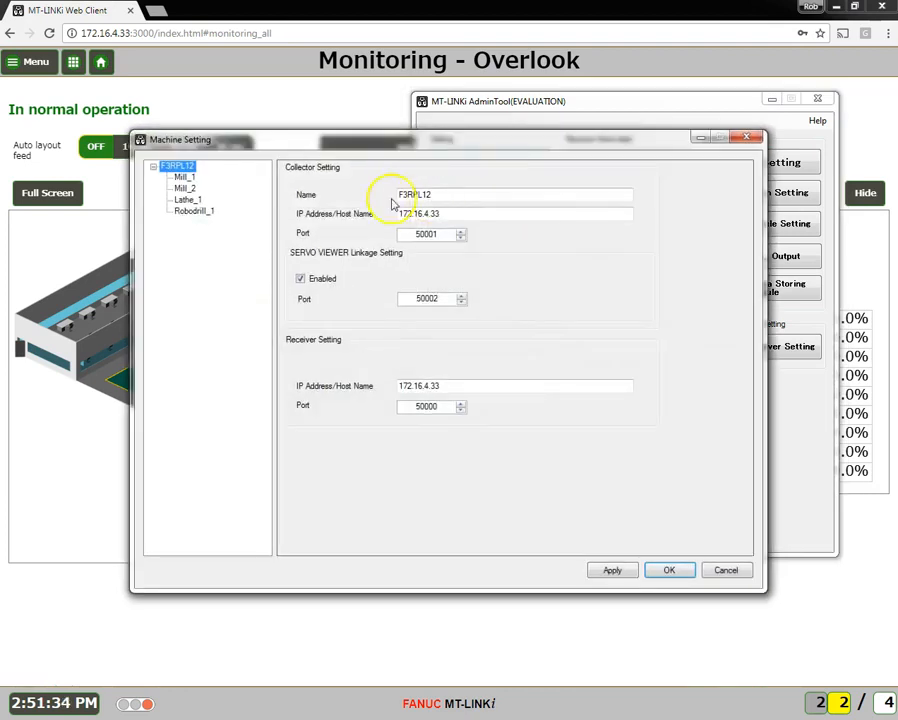
pyautogui.click(194, 211)
pyautogui.click(357, 216)
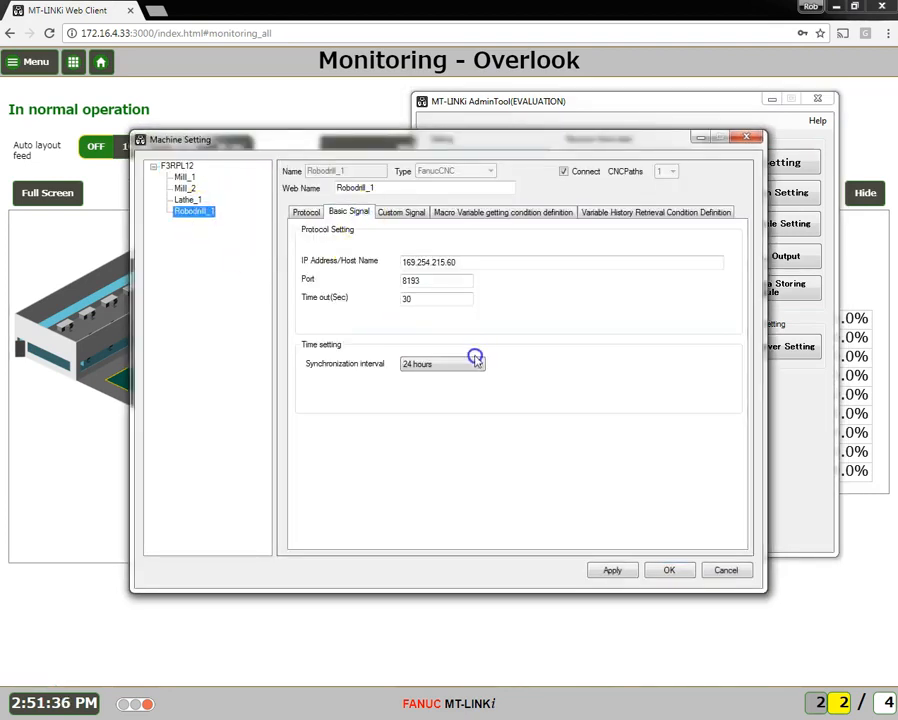
pyautogui.moveTo(735, 268); pyautogui.dragTo(735, 312)
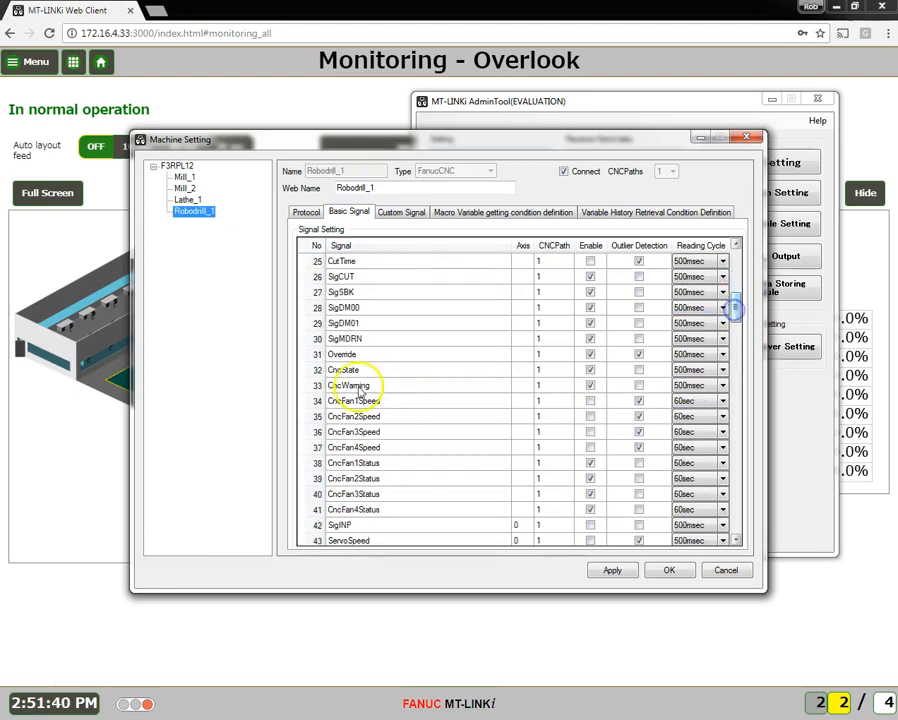
# Review the outlier detection type and threshold parameters of Robodrill_1's Override signal, then accept both settings dialogs
pyautogui.click(415, 355)
pyautogui.doubleClick(628, 356)
pyautogui.moveTo(698, 348); pyautogui.dragTo(475, 322)
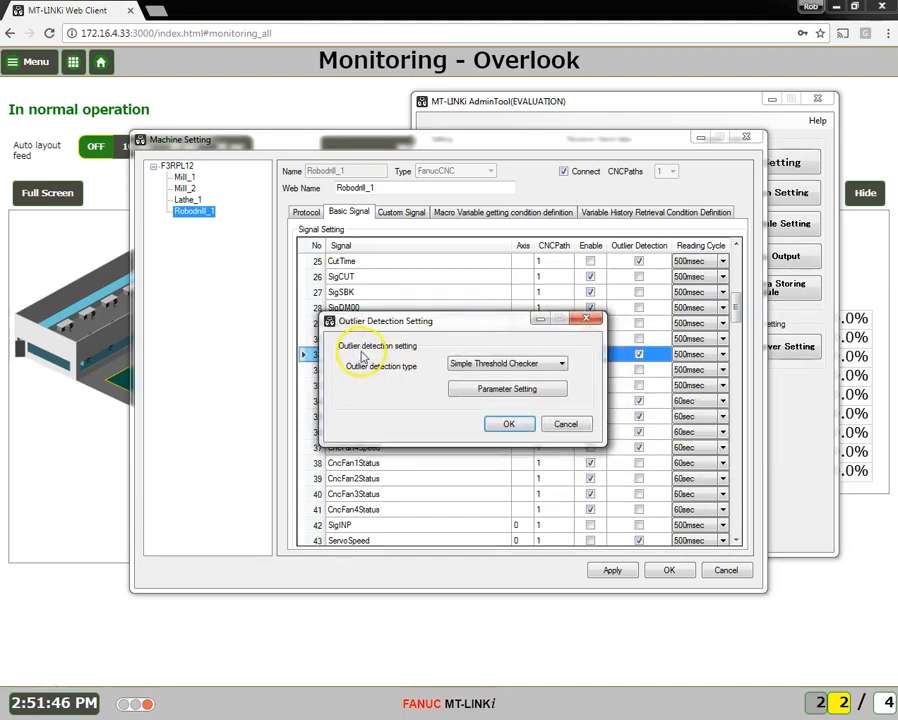
pyautogui.click(488, 400)
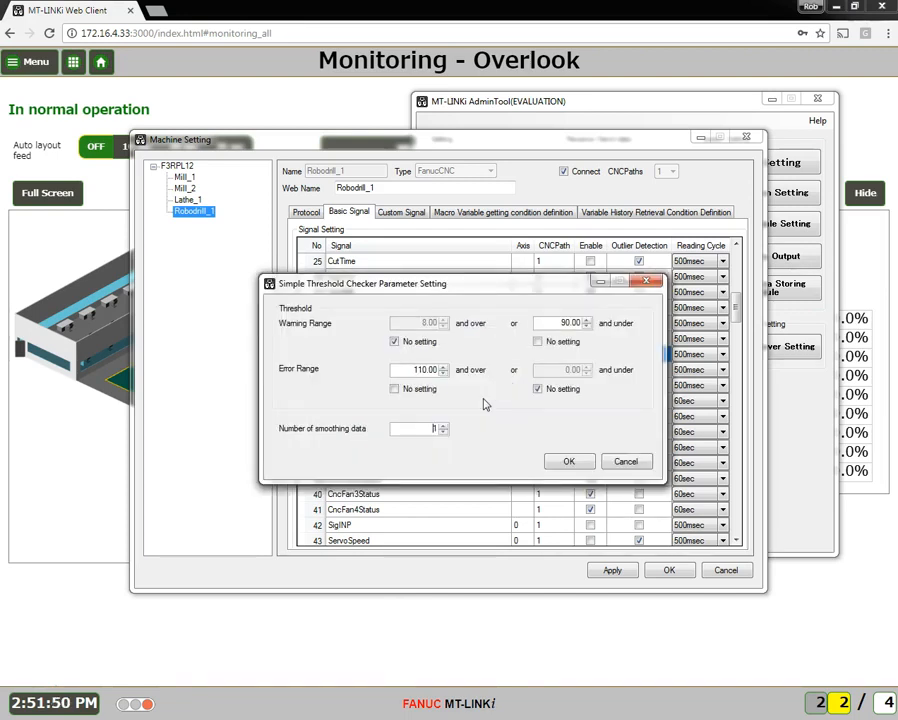
pyautogui.click(580, 322)
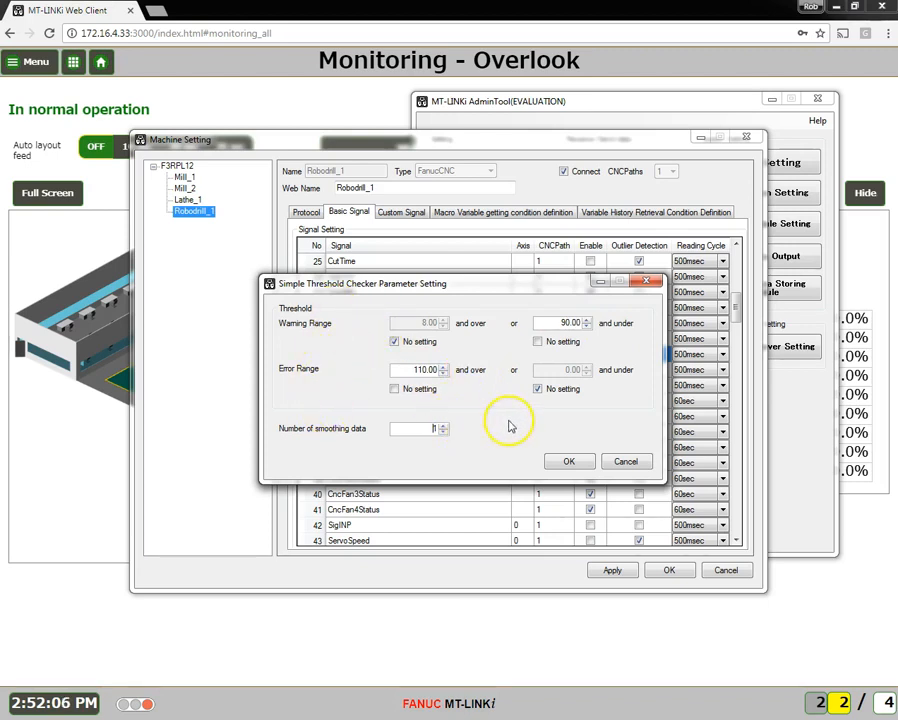
pyautogui.click(570, 462)
pyautogui.click(510, 424)
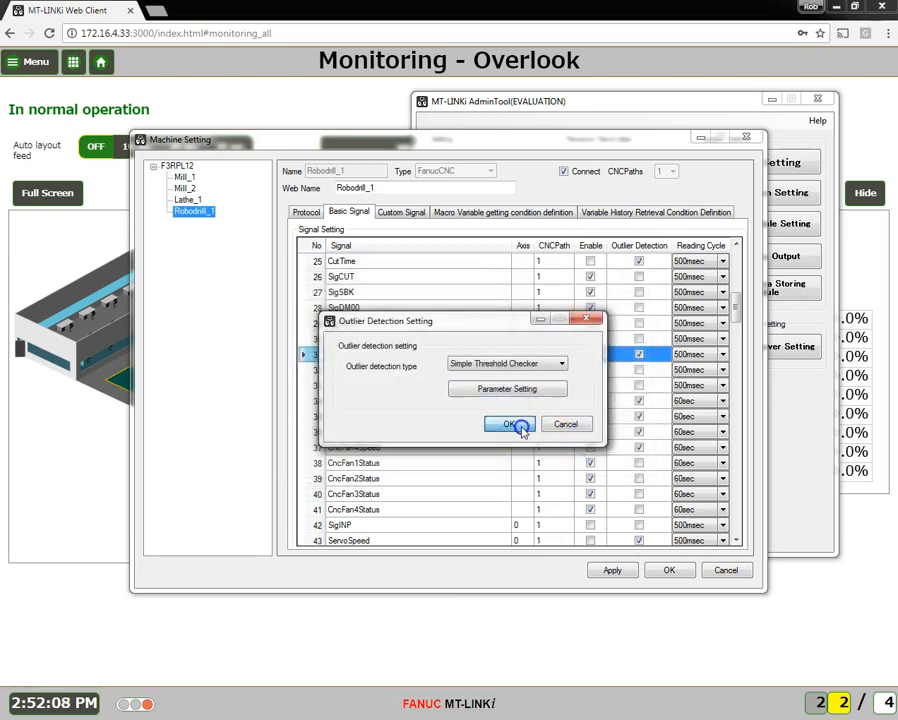
# Review the add form and the existing Y12.3 PMC entry in Robodrill_1's custom signals, then close Machine Setting
pyautogui.click(405, 218)
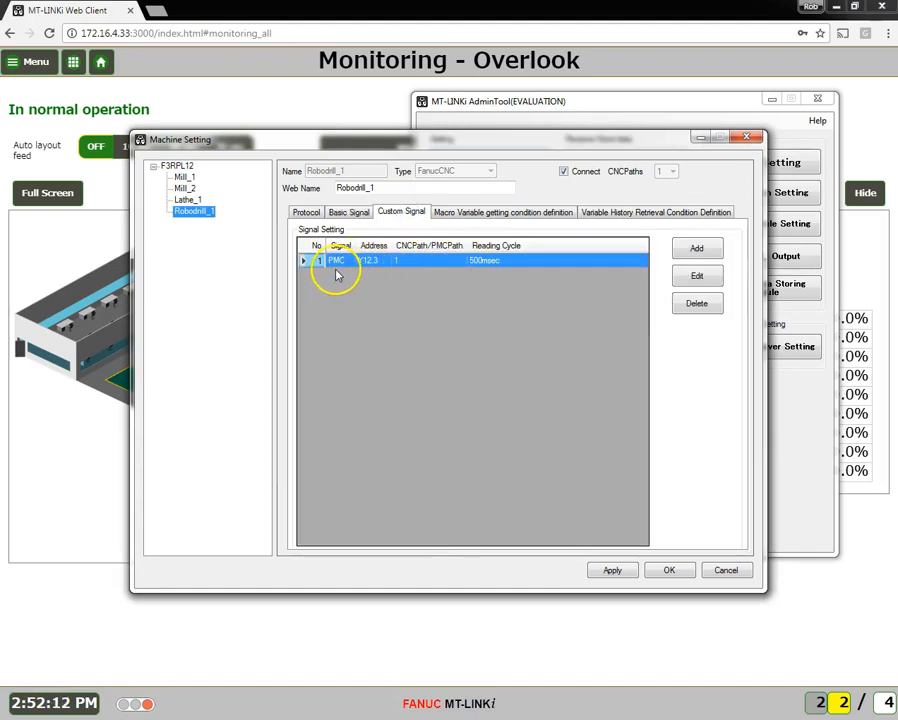
pyautogui.click(700, 253)
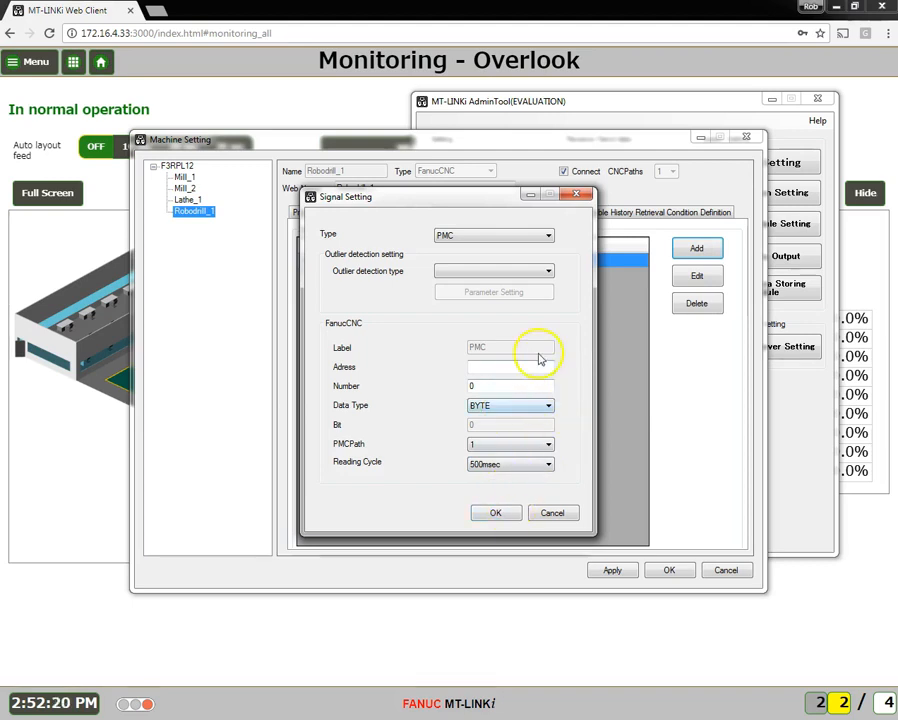
pyautogui.click(579, 196)
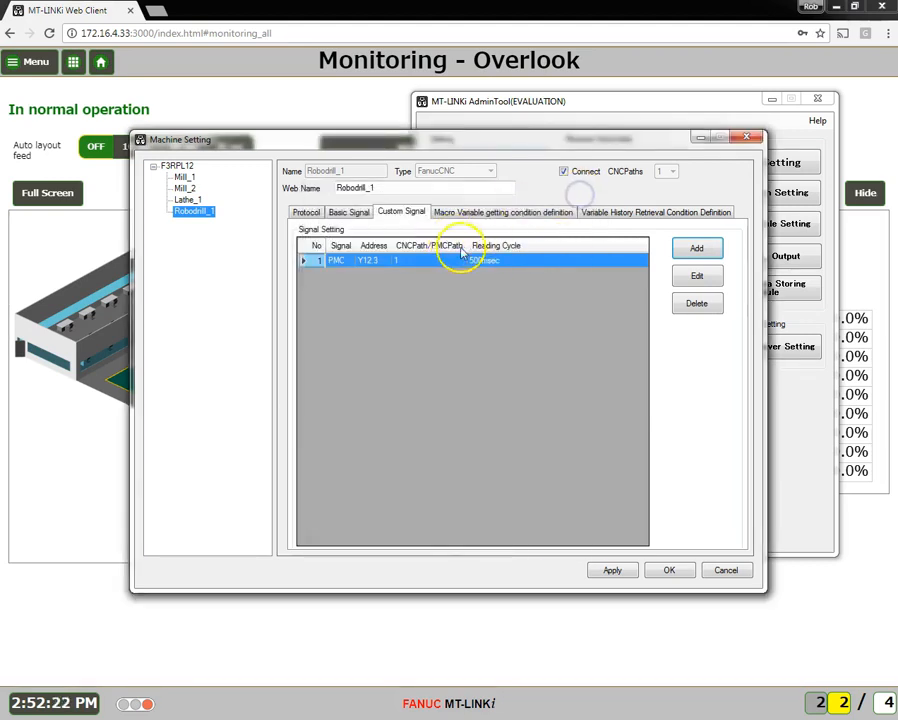
pyautogui.click(694, 277)
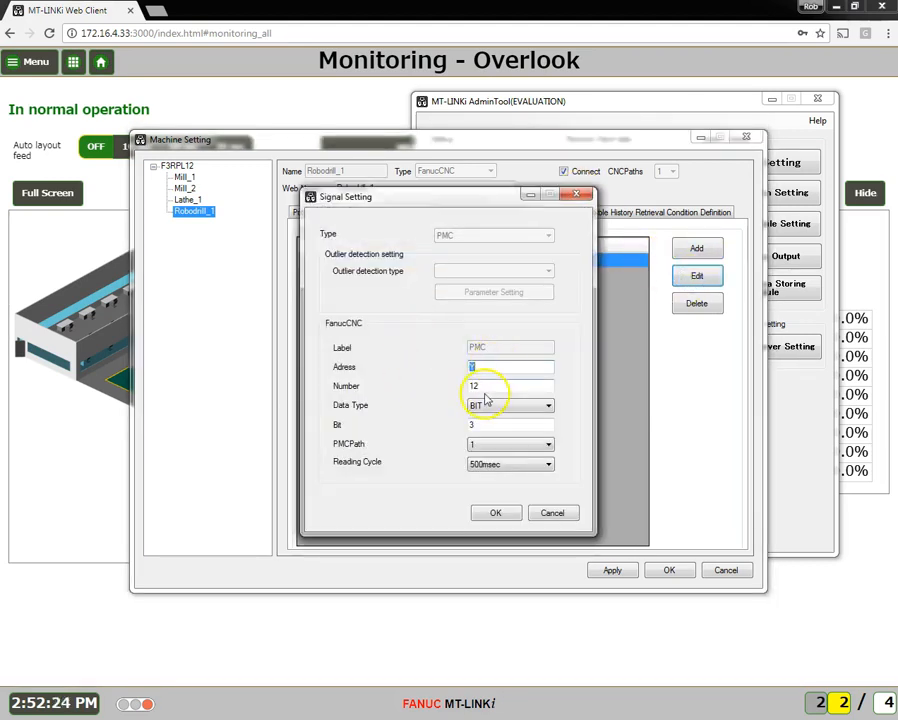
pyautogui.click(548, 514)
pyautogui.click(668, 572)
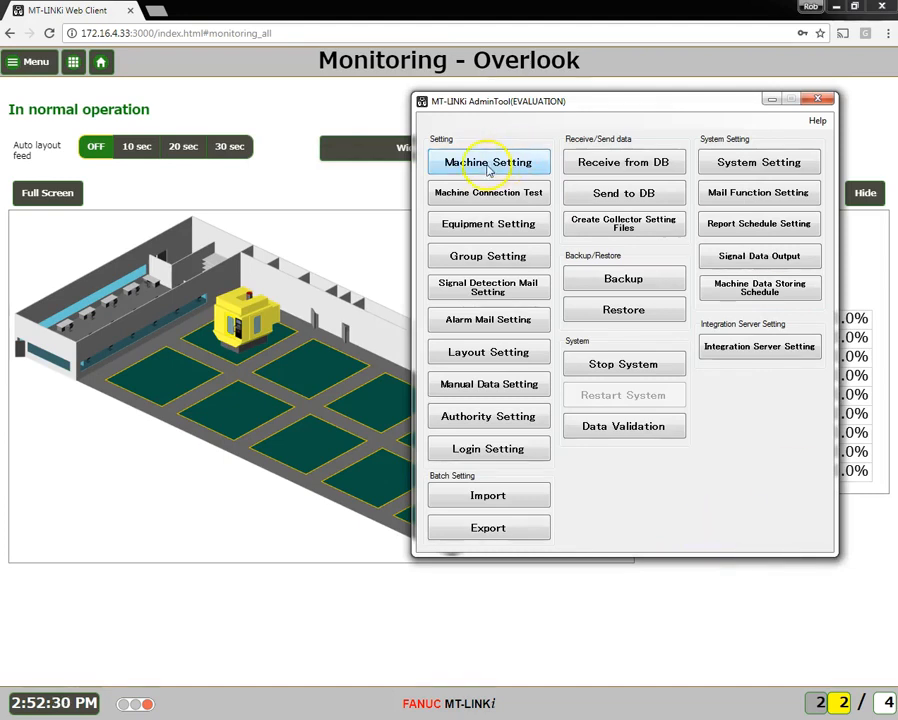
# Open Equipment Setting for Robodrill_1 and select its Mode status in the simple assign status area
pyautogui.click(485, 229)
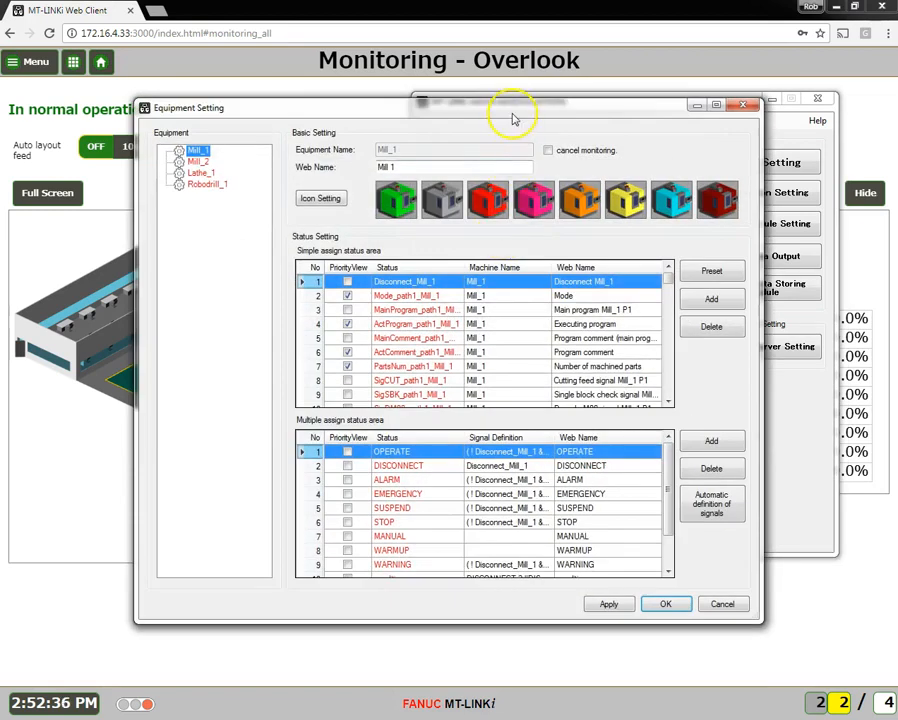
pyautogui.click(214, 182)
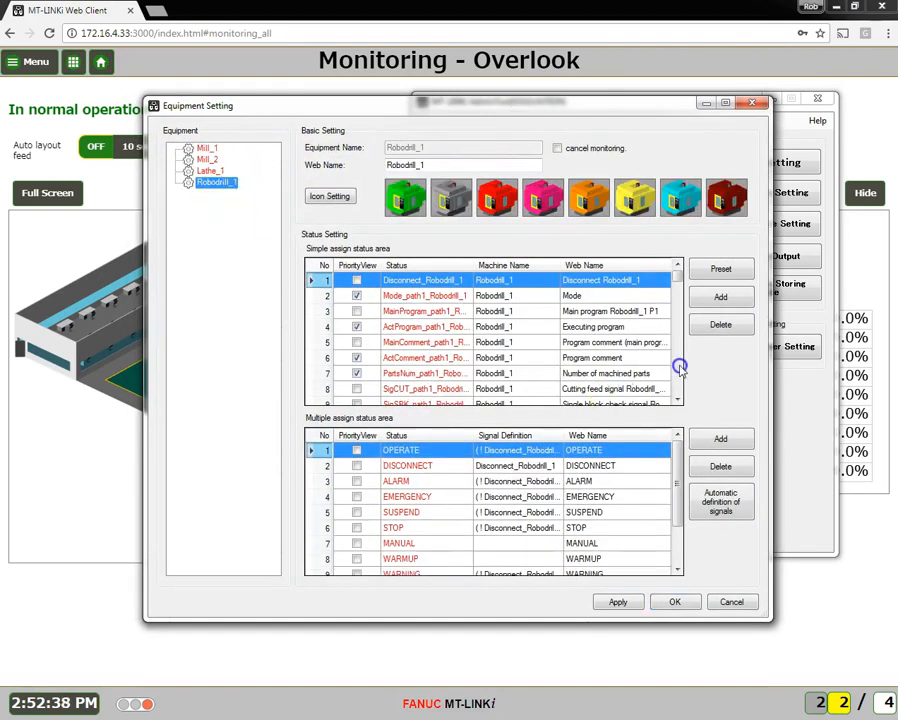
pyautogui.click(576, 296)
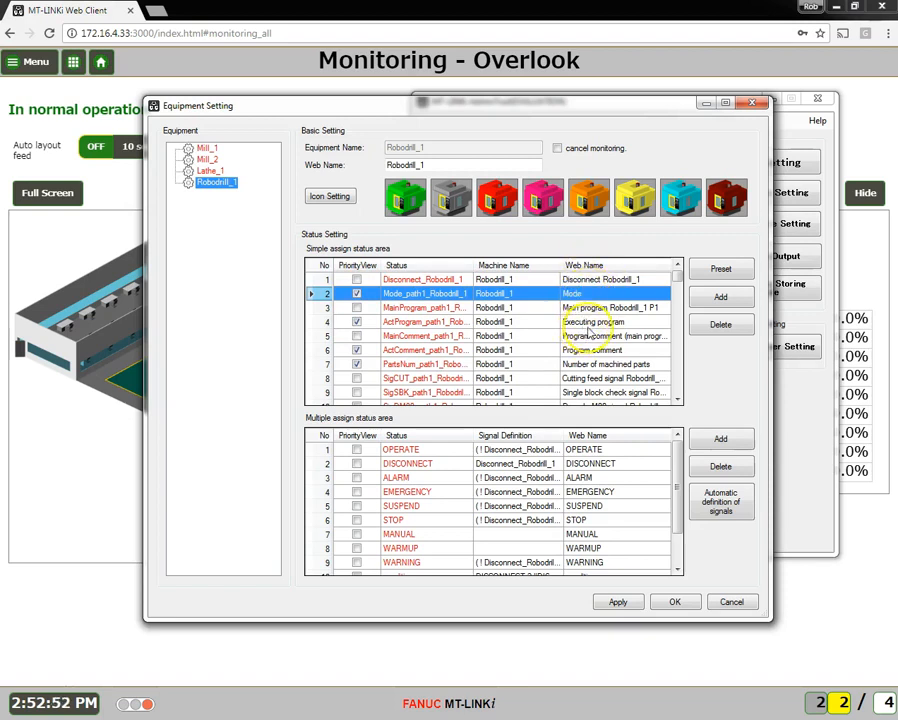
# Switch to the MT-LINKi Web Client and view Robodrill_1's card in Equipment monitoring
pyautogui.click(33, 62)
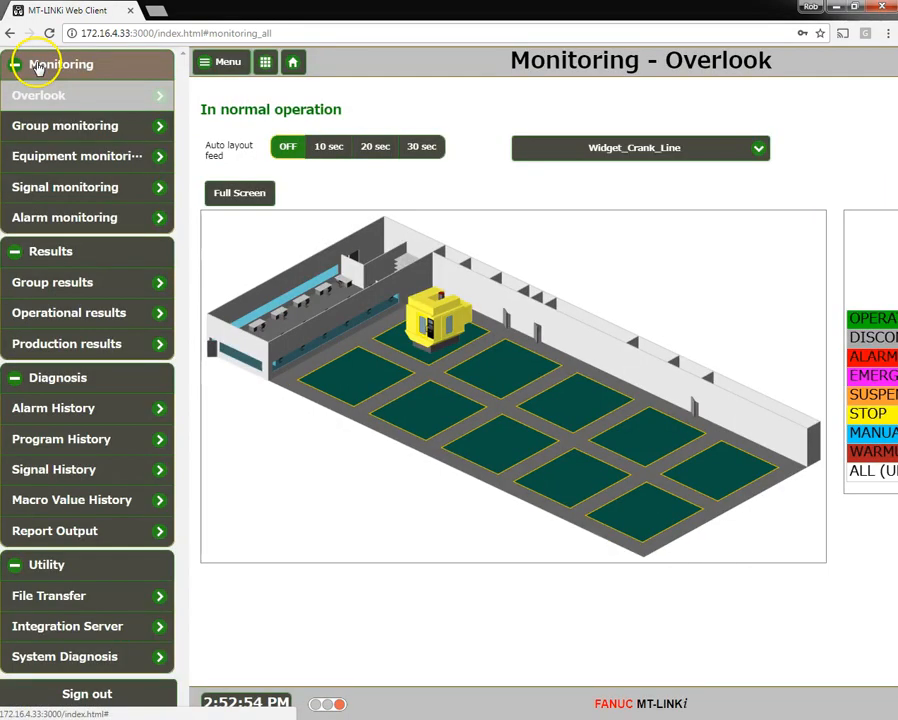
pyautogui.click(60, 160)
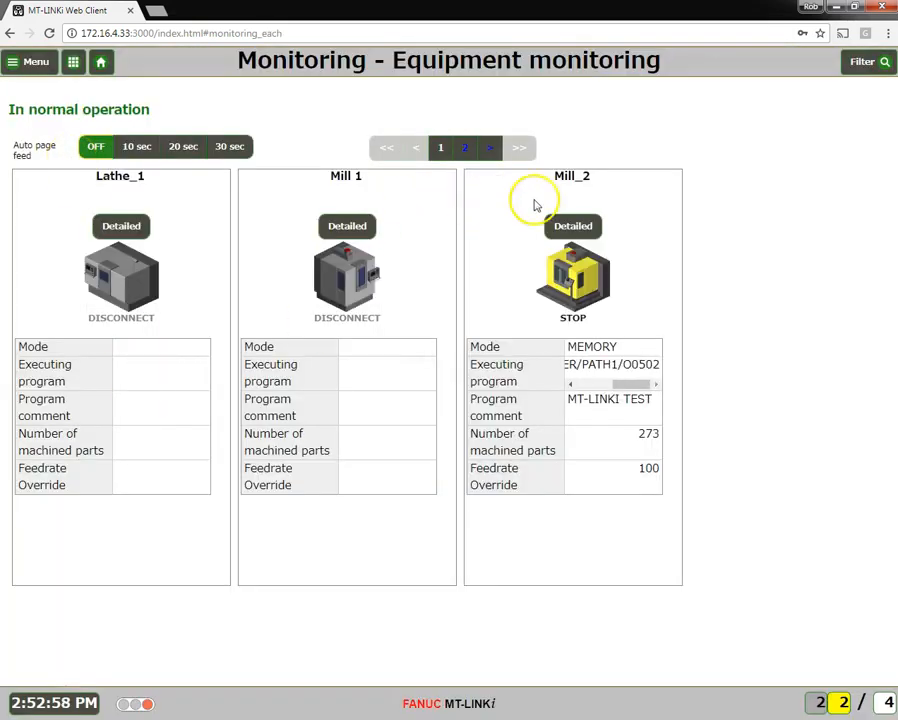
pyautogui.click(464, 147)
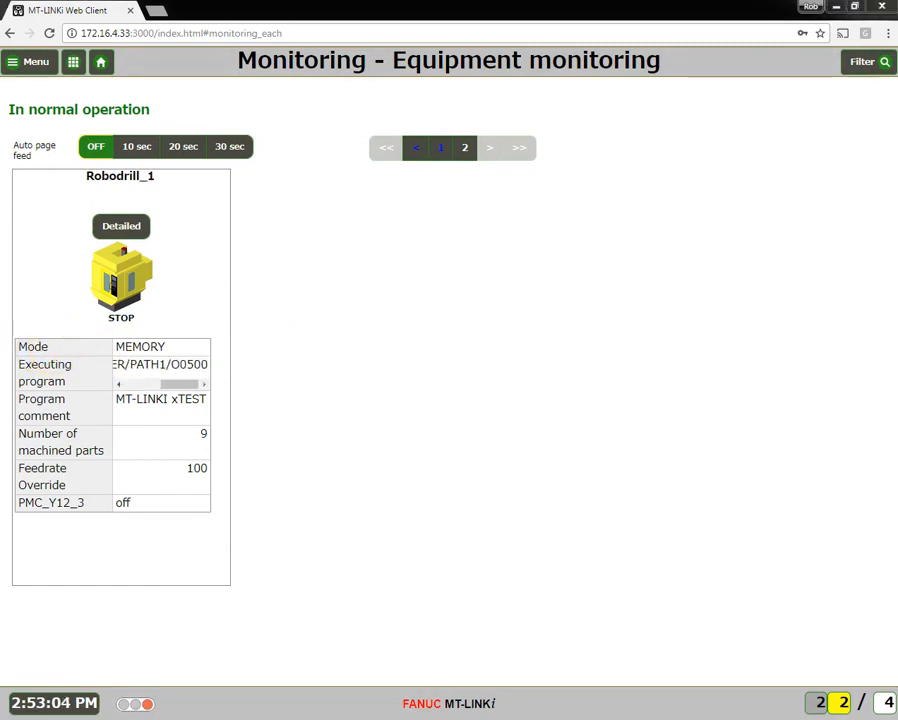
# Switch back to Equipment Setting and change the web name of Robodrill_1's PMC_Y12_3 status to Door Interlock
pyautogui.hotkey('alt', 'Tab')
pyautogui.moveTo(455, 104); pyautogui.dragTo(543, 85)
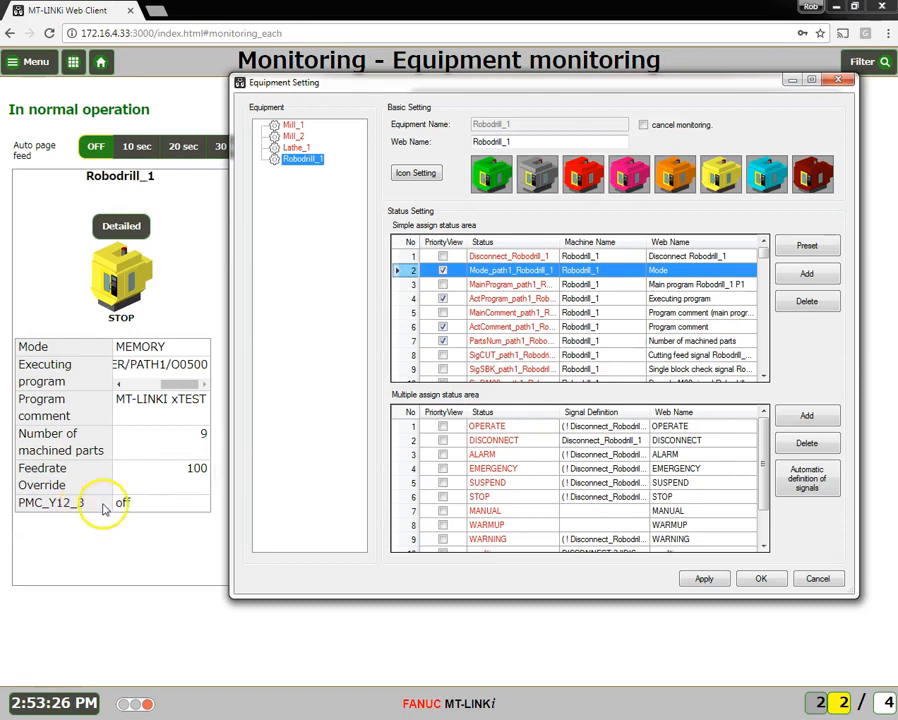
pyautogui.moveTo(764, 256); pyautogui.dragTo(737, 368)
pyautogui.doubleClick(675, 369)
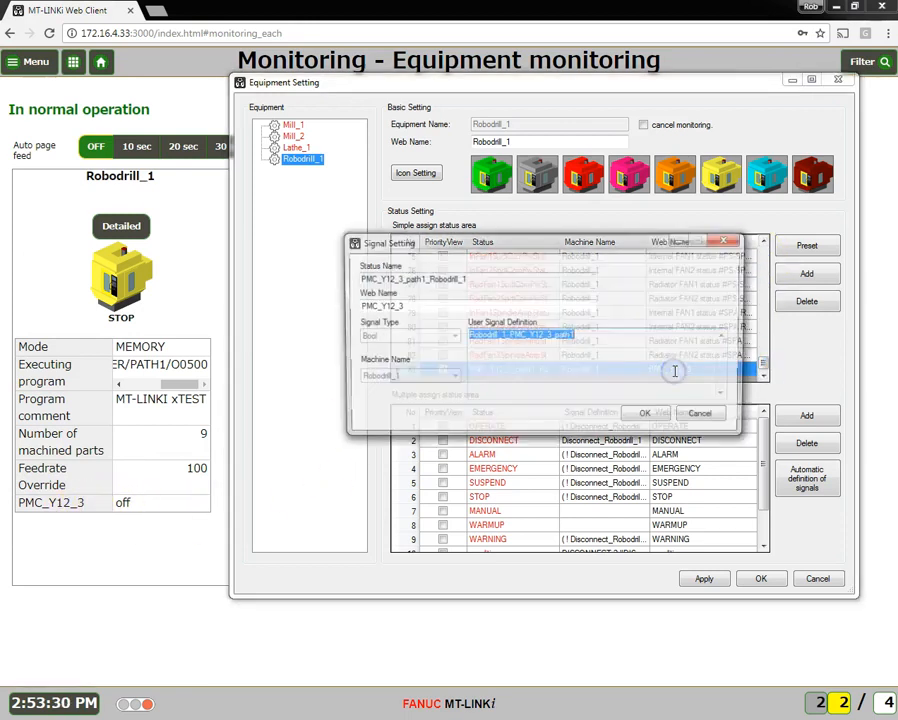
pyautogui.click(424, 305)
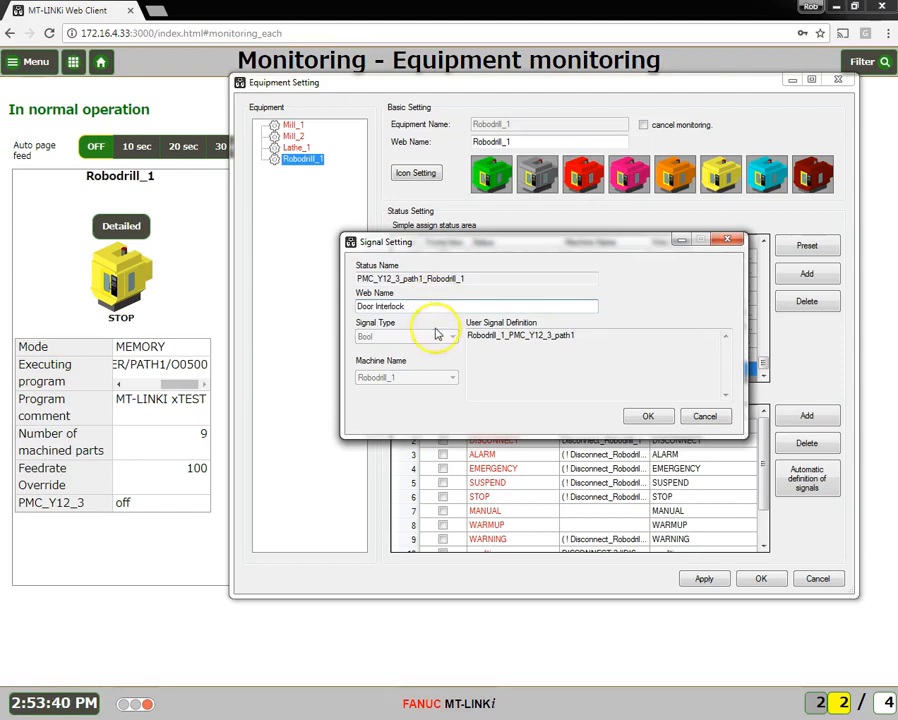
pyautogui.click(650, 417)
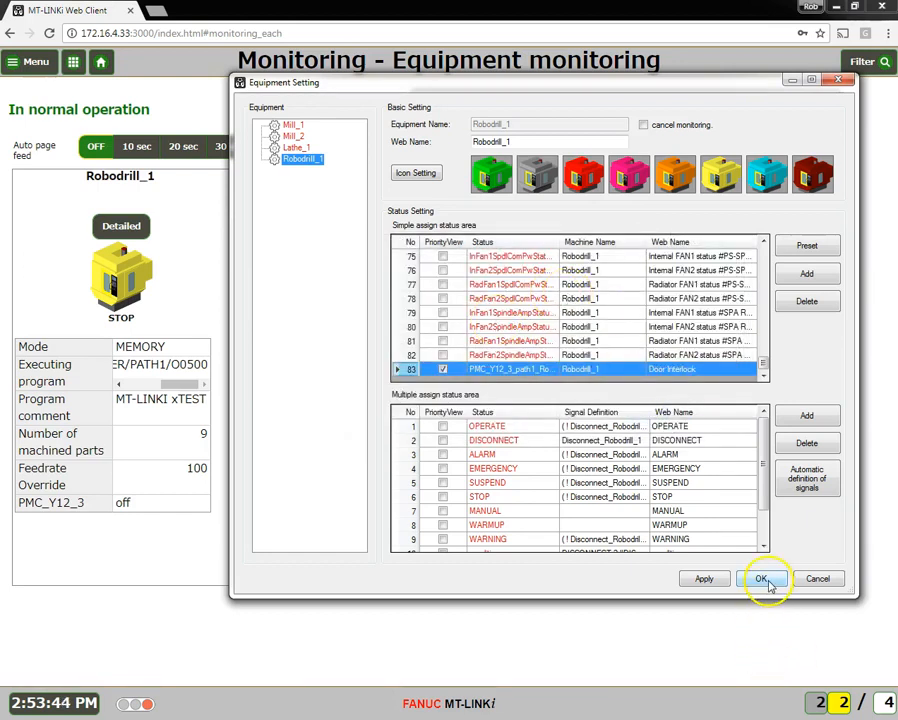
# Scan the multiple assign statuses, then return to the web client and view Robodrill_1's monitoring details from the Overlook layout
pyautogui.moveTo(764, 490); pyautogui.dragTo(760, 519)
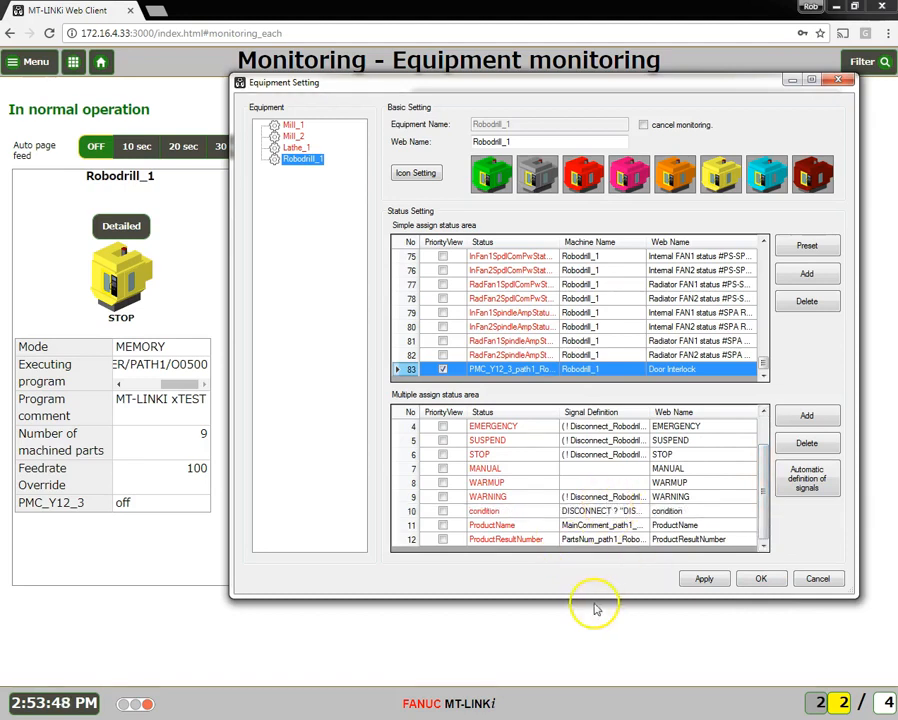
pyautogui.press('Return')
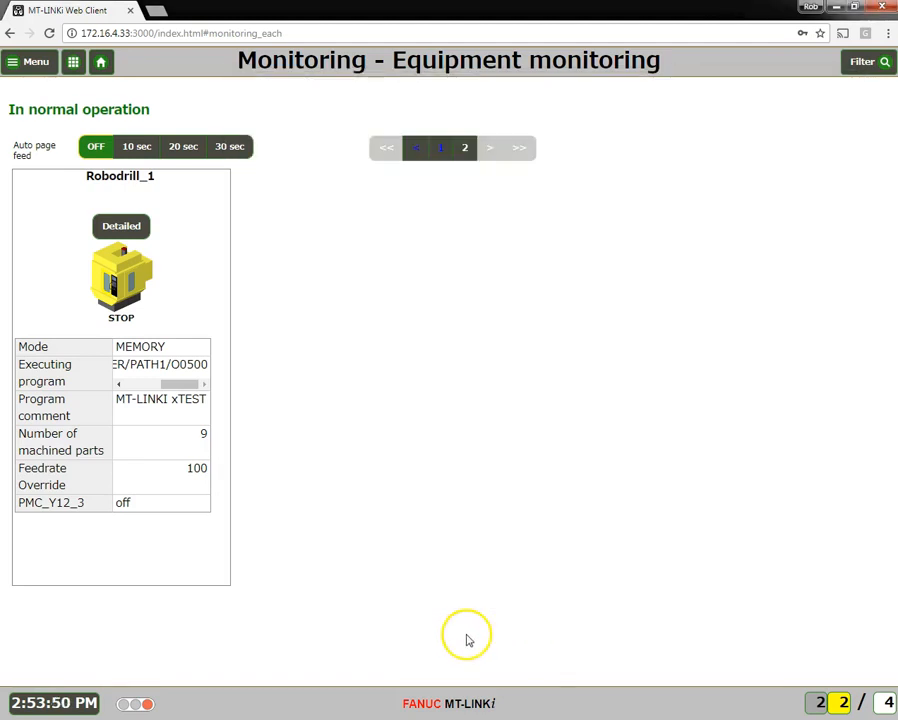
pyautogui.click(73, 62)
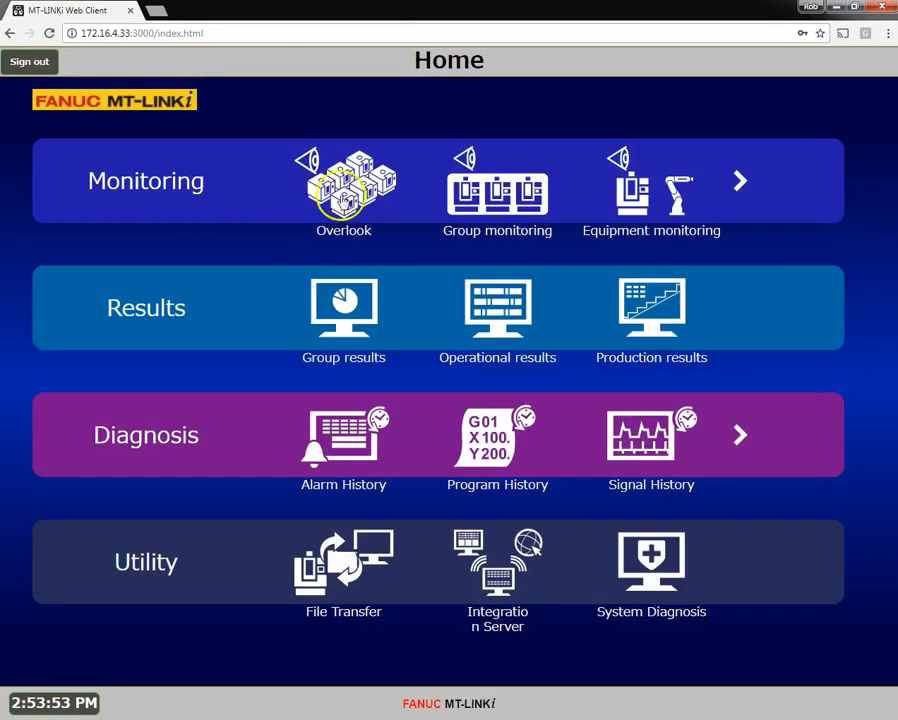
pyautogui.click(355, 190)
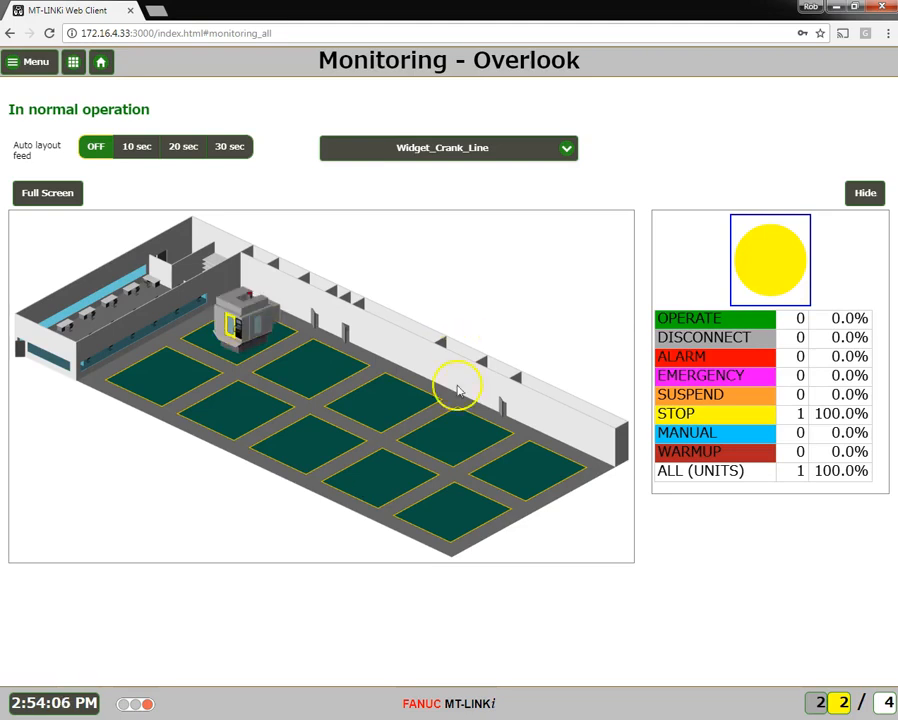
pyautogui.click(245, 324)
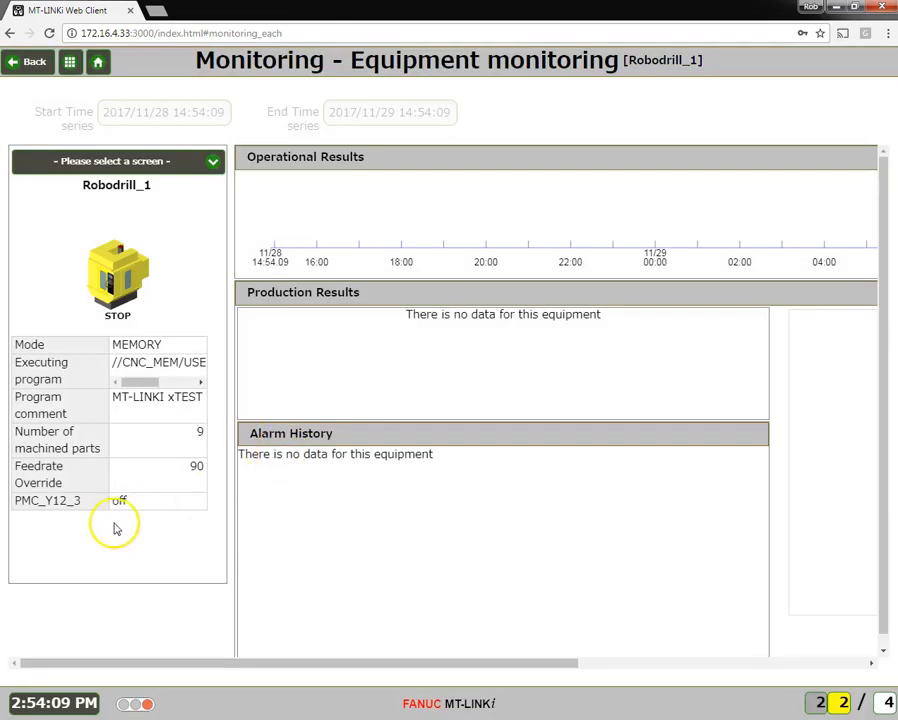
pyautogui.click(218, 465)
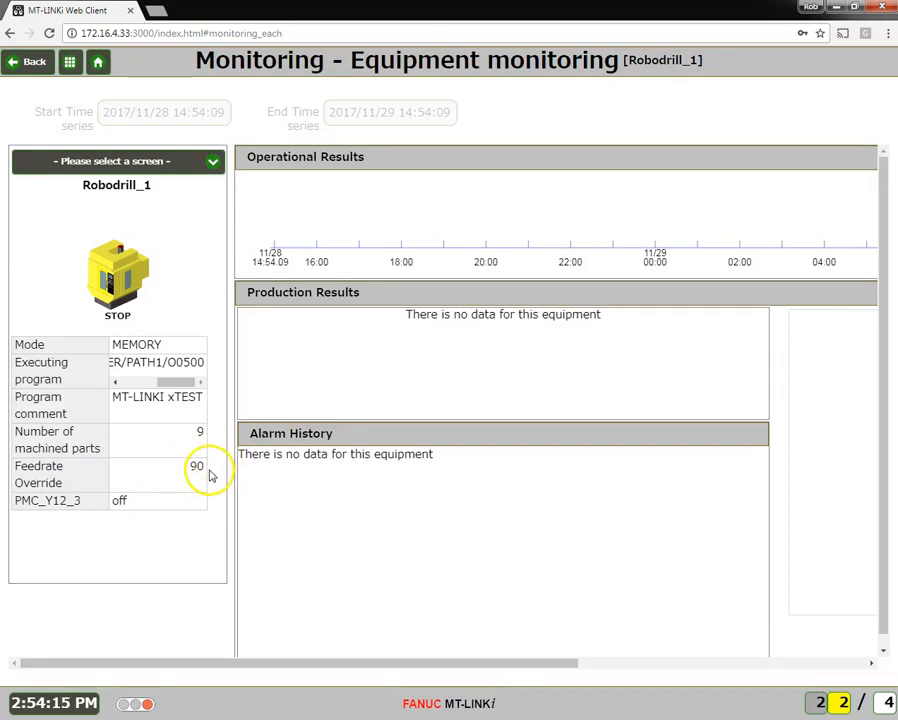
# Return to the Overlook monitoring page and check Robodrill_1 in the Widget_Crank_Line layout
pyautogui.click(70, 63)
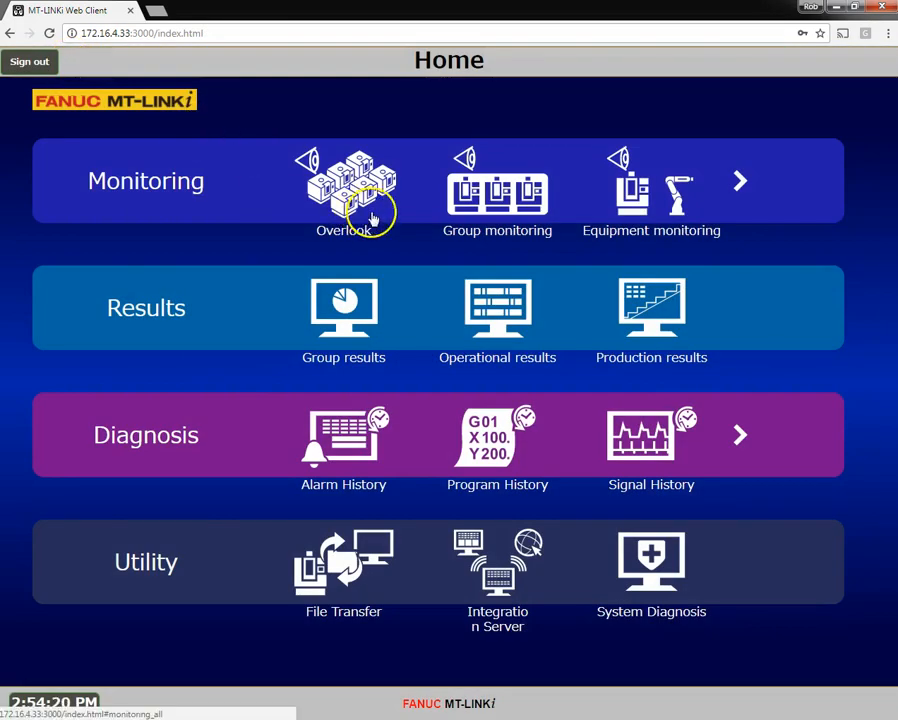
pyautogui.click(370, 214)
pyautogui.moveTo(250, 315)
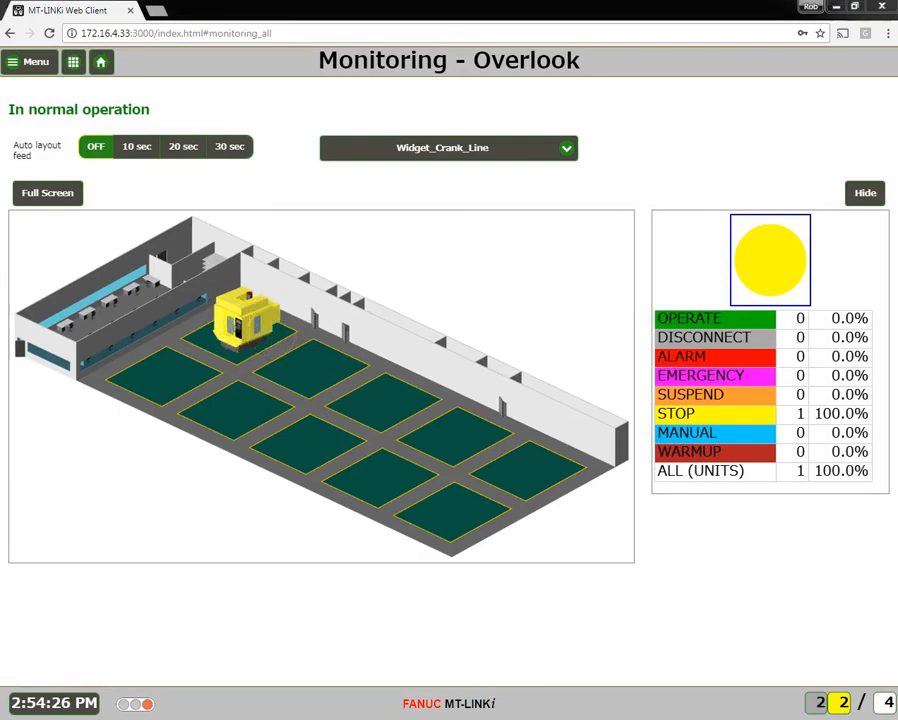
# Switch to Equipment Setting and open the signal definition of Robodrill_1's WARNING status in the multiple assign status area
pyautogui.hotkey('alt', 'Tab')
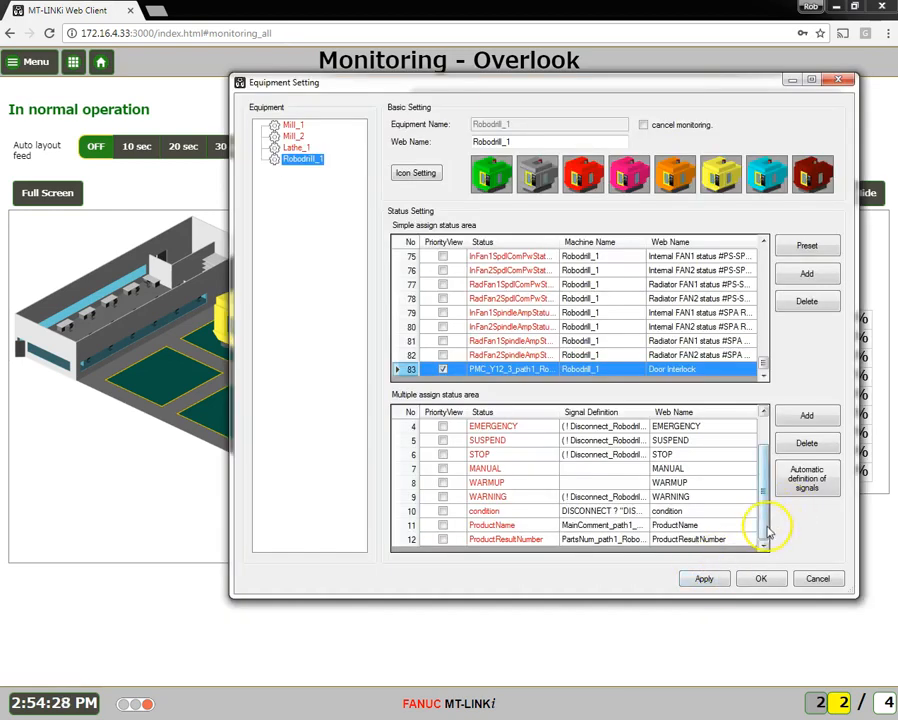
pyautogui.click(548, 497)
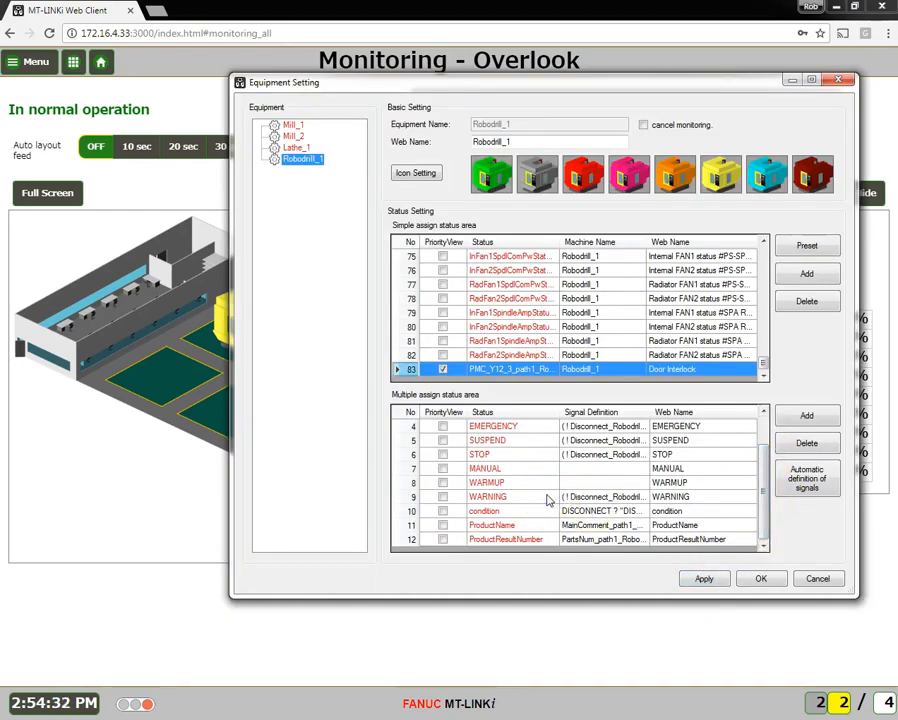
pyautogui.doubleClick(548, 497)
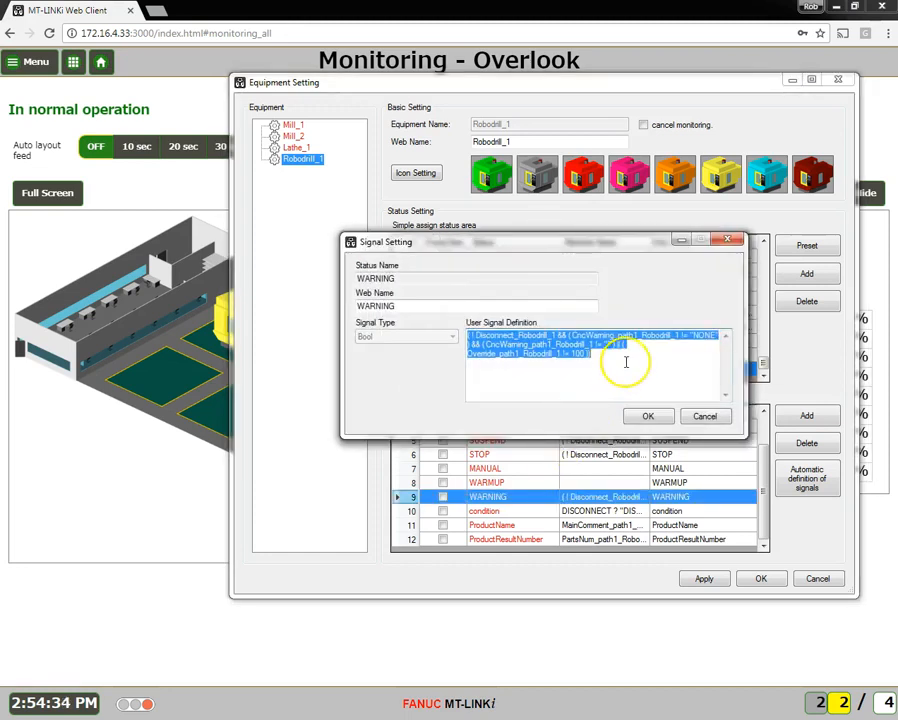
# Examine the Override_path1_Robodrill_1 != 100 condition in the WARNING definition, then accept the signal and equipment settings
pyautogui.click(572, 358)
pyautogui.moveTo(572, 358); pyautogui.dragTo(457, 356)
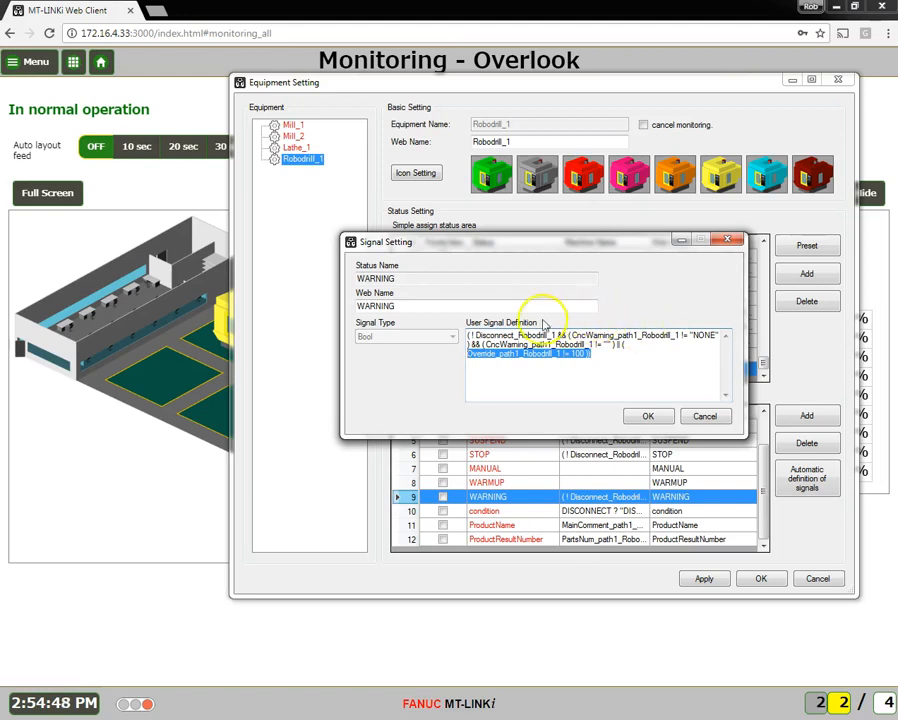
pyautogui.keyDown('shift'); pyautogui.click(634, 349); pyautogui.keyUp('shift')
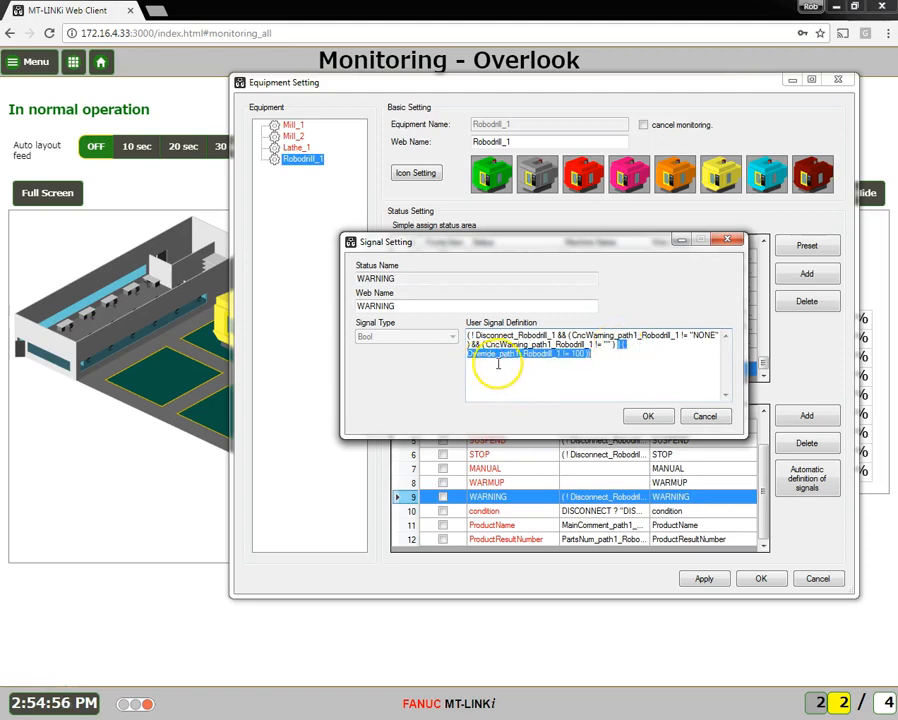
pyautogui.click(567, 364)
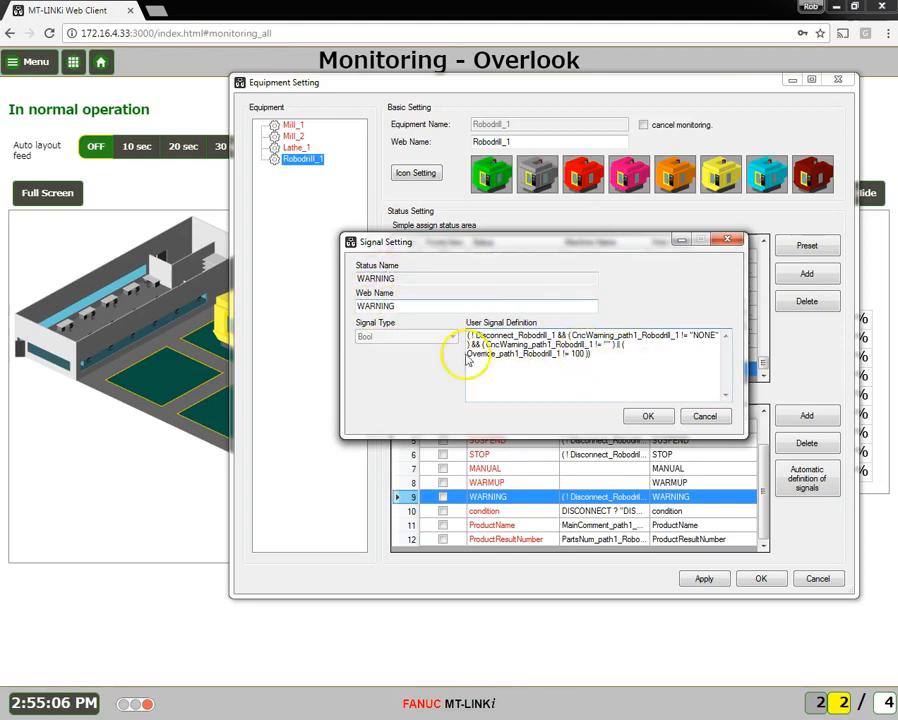
pyautogui.click(648, 417)
pyautogui.click(762, 580)
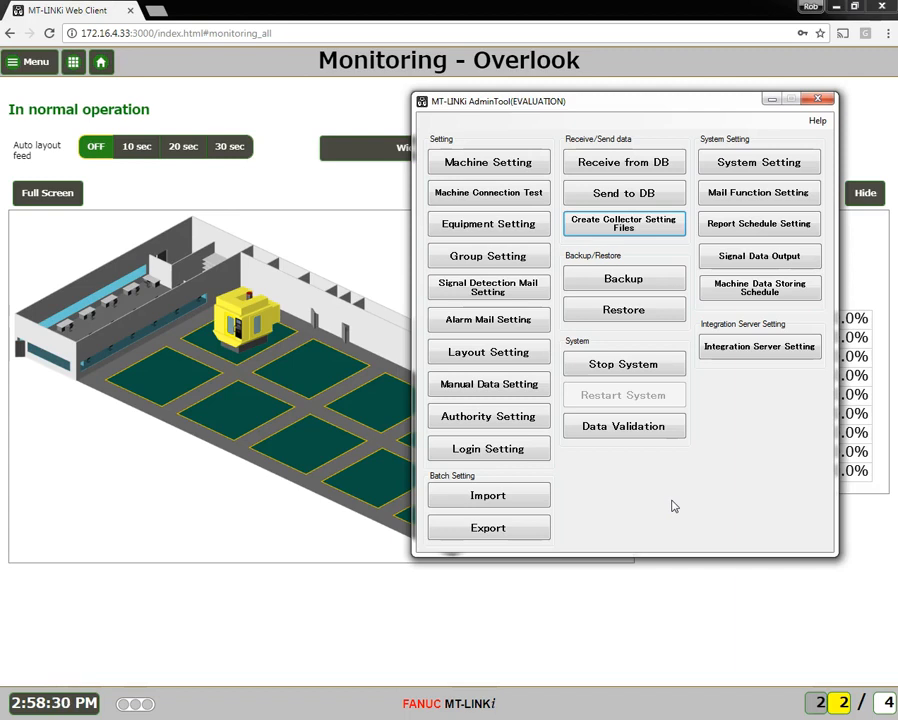
# Check Robodrill_1's equipment monitoring details in the web client, then return to the Overlook page
pyautogui.click(247, 323)
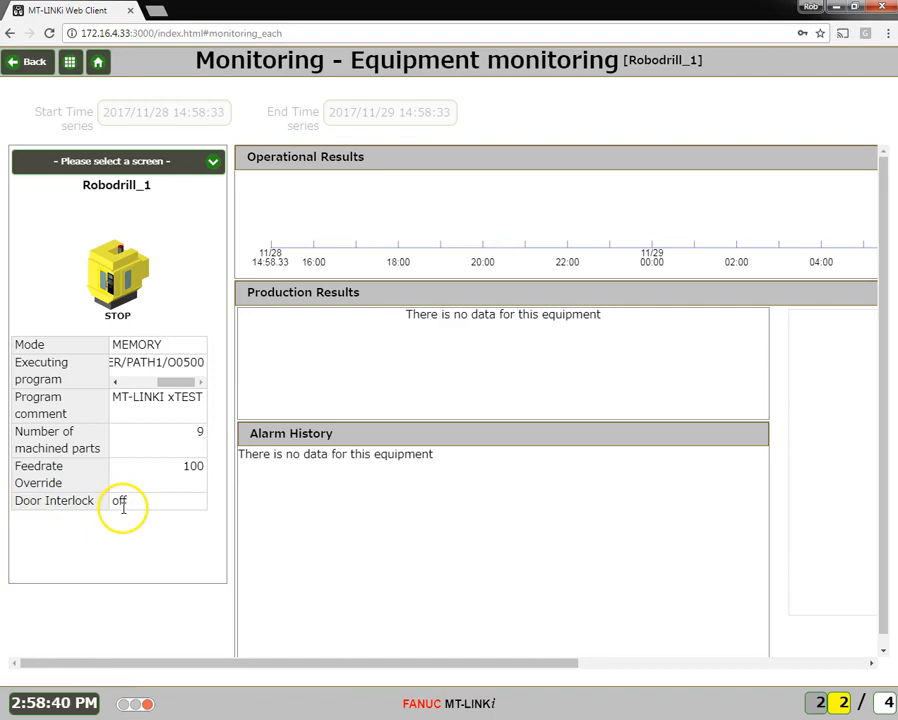
pyautogui.click(22, 64)
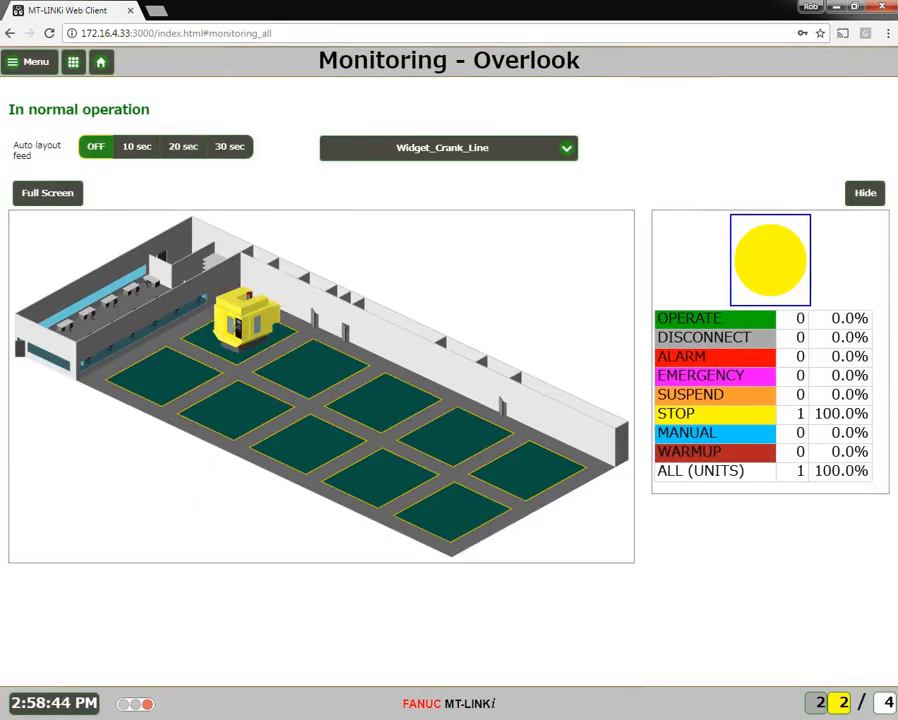
pyautogui.hotkey('alt', 'Tab')
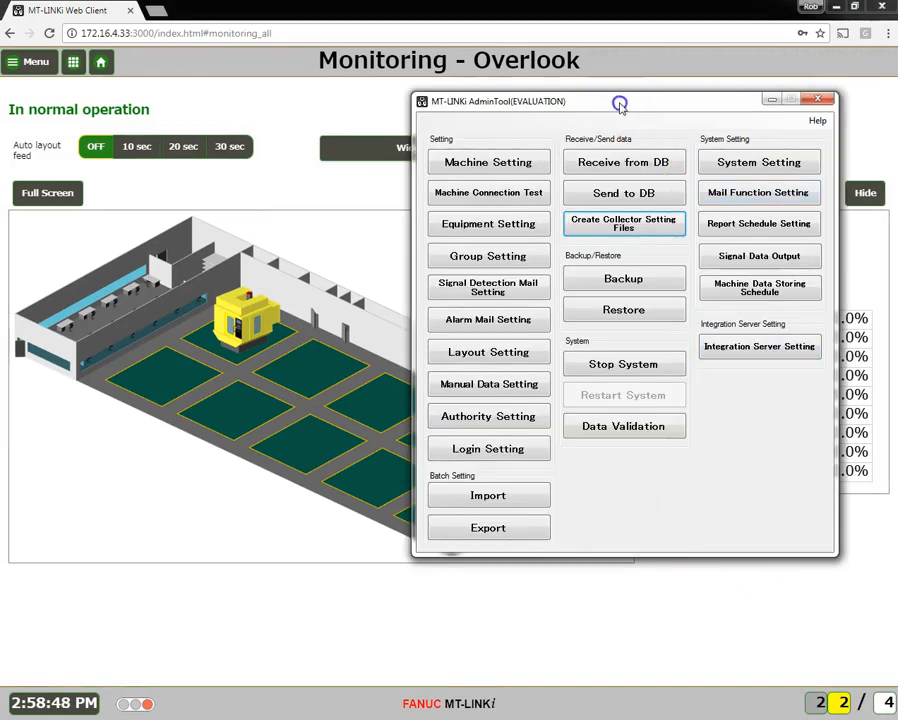
pyautogui.moveTo(620, 100); pyautogui.dragTo(561, 48)
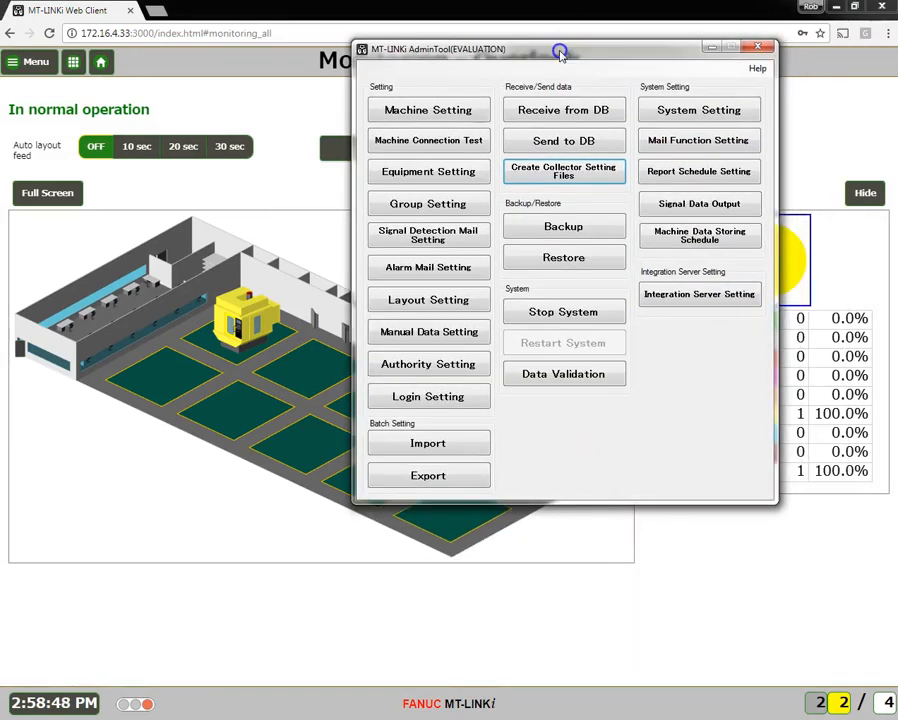
pyautogui.click(430, 477)
pyautogui.click(536, 543)
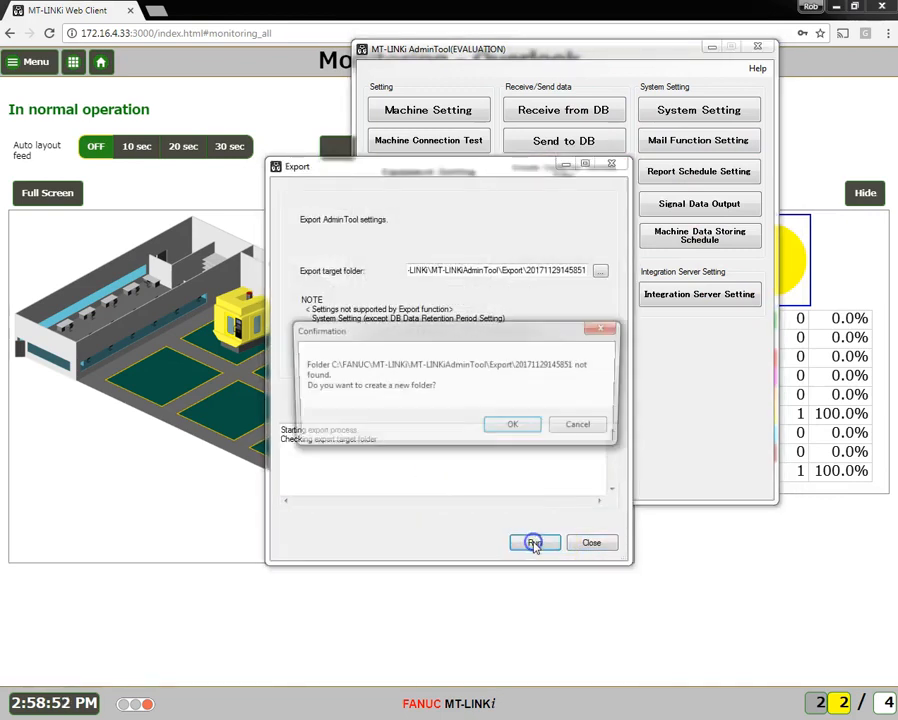
pyautogui.click(518, 428)
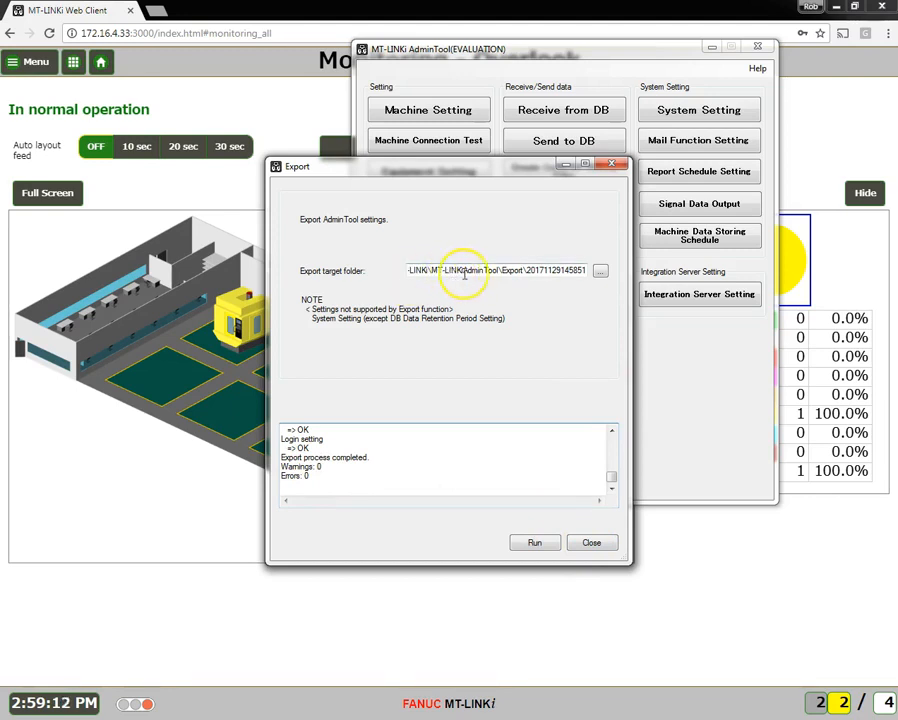
pyautogui.click(537, 273)
pyautogui.click(572, 270)
pyautogui.click(594, 545)
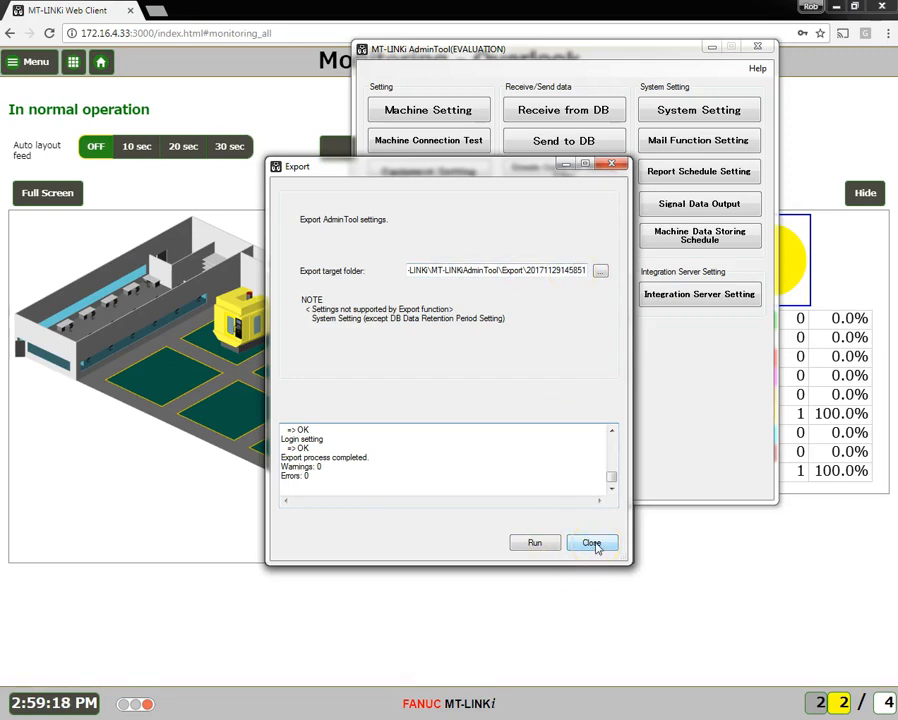
pyautogui.click(594, 545)
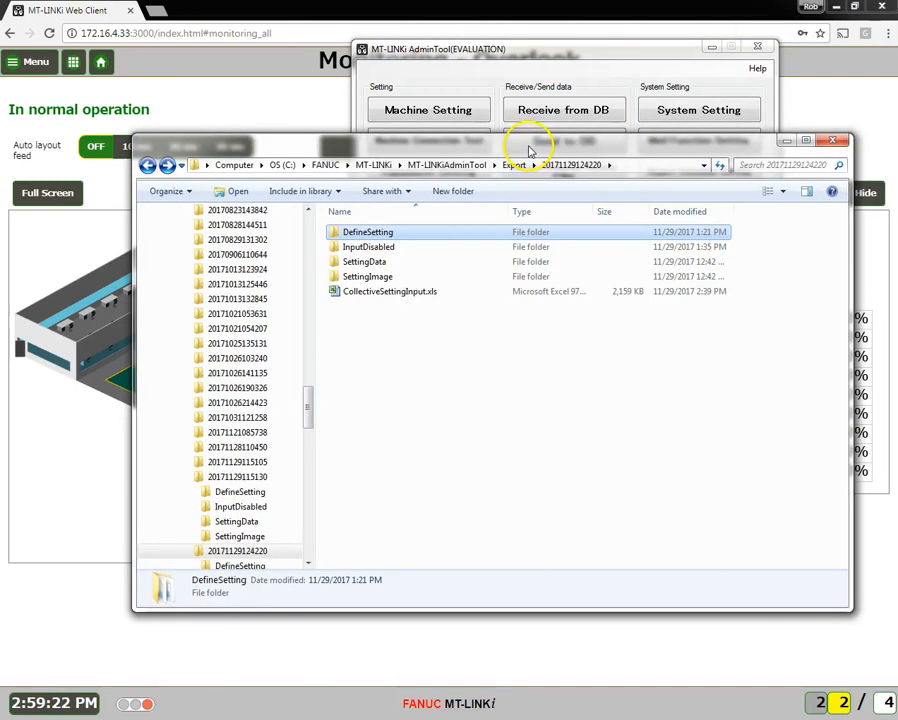
pyautogui.click(465, 168)
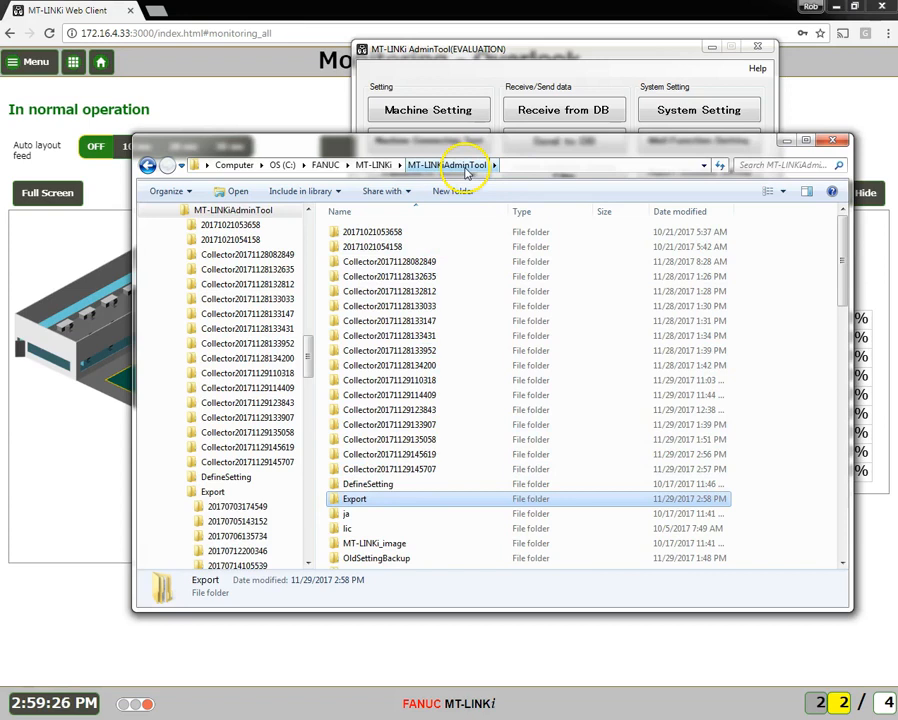
pyautogui.doubleClick(355, 500)
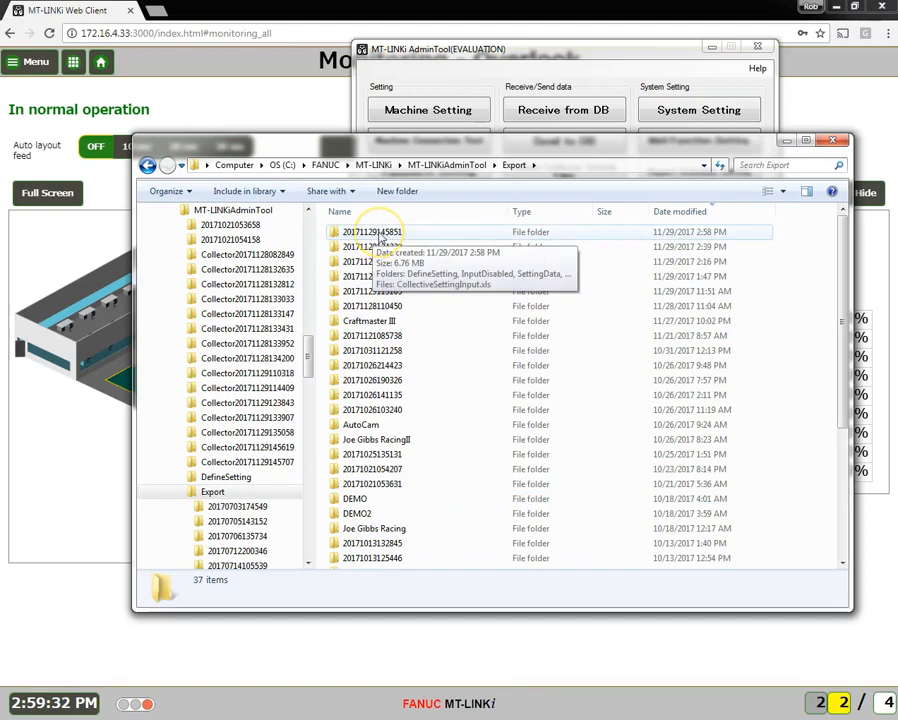
pyautogui.doubleClick(376, 233)
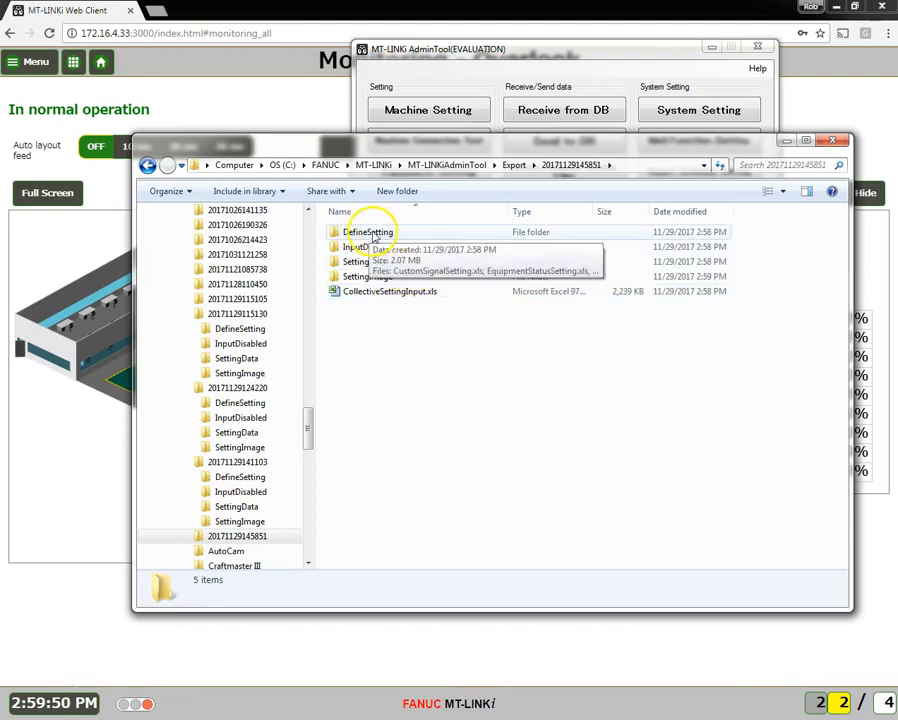
pyautogui.doubleClick(380, 233)
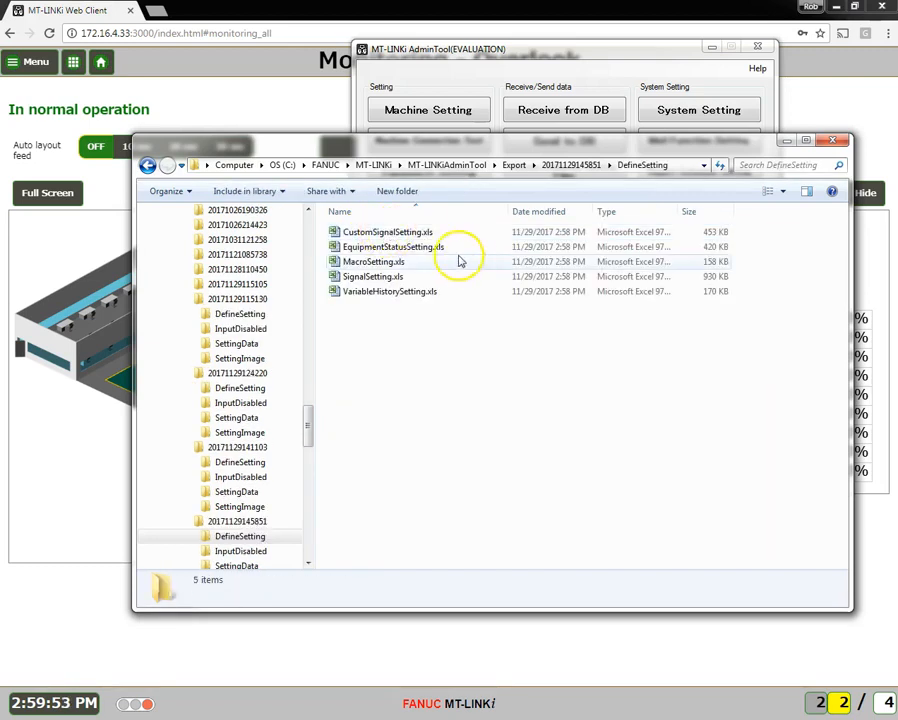
pyautogui.click(147, 165)
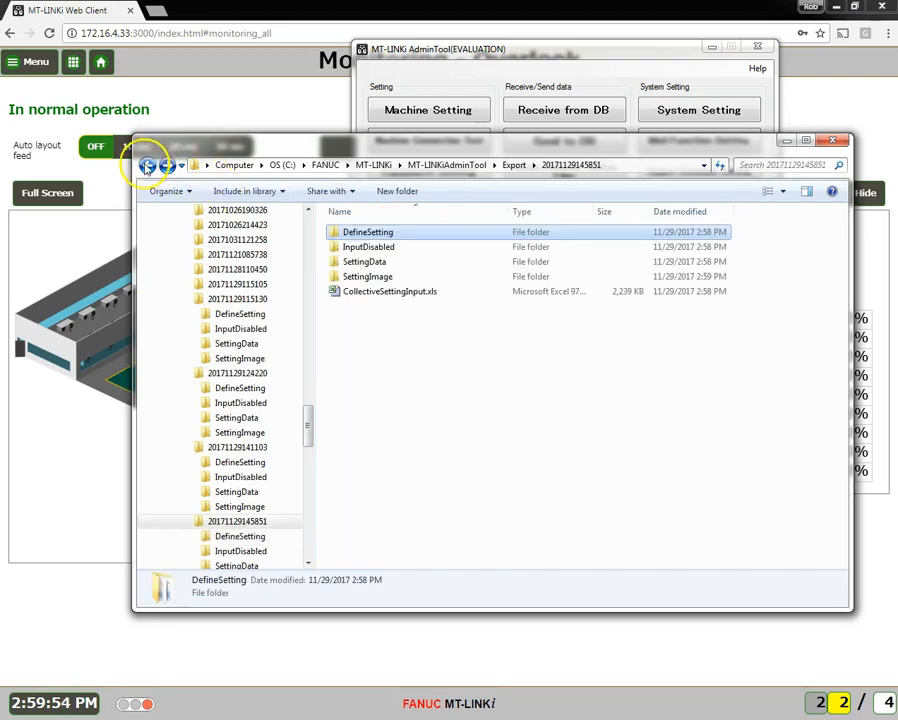
# Open CollectiveSettingInput.xls and examine the first collector's row on the CollectorSetting sheet, including its assigned machines
pyautogui.doubleClick(374, 292)
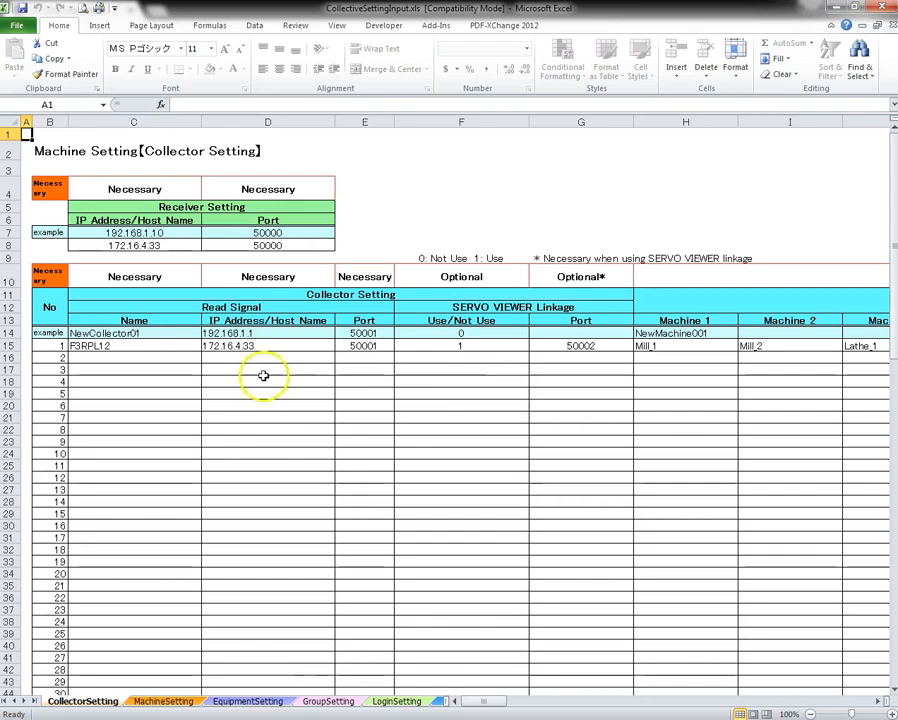
pyautogui.click(483, 391)
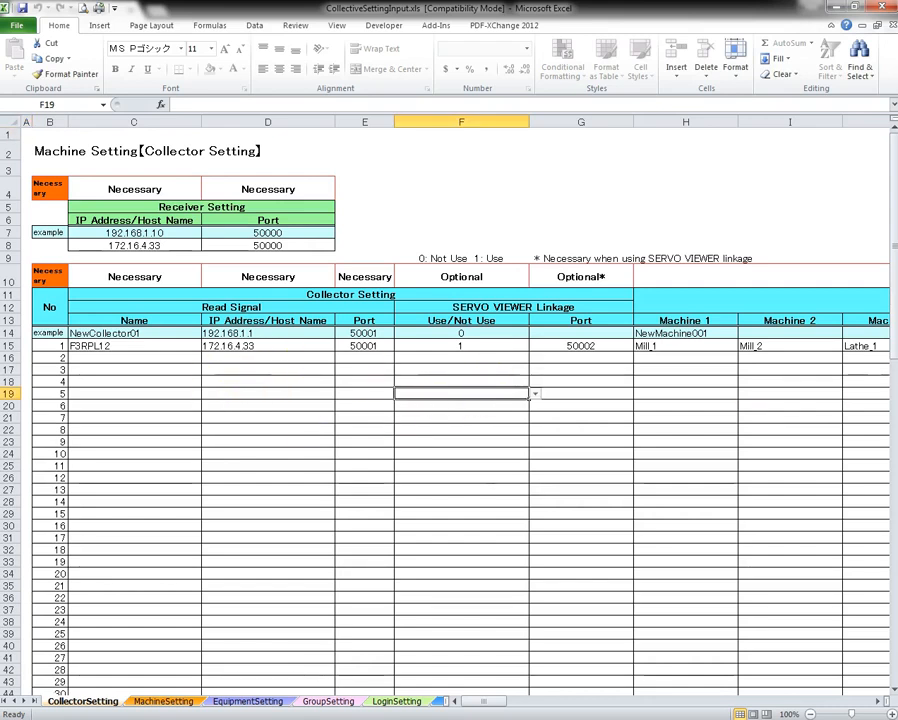
pyautogui.click(461, 369)
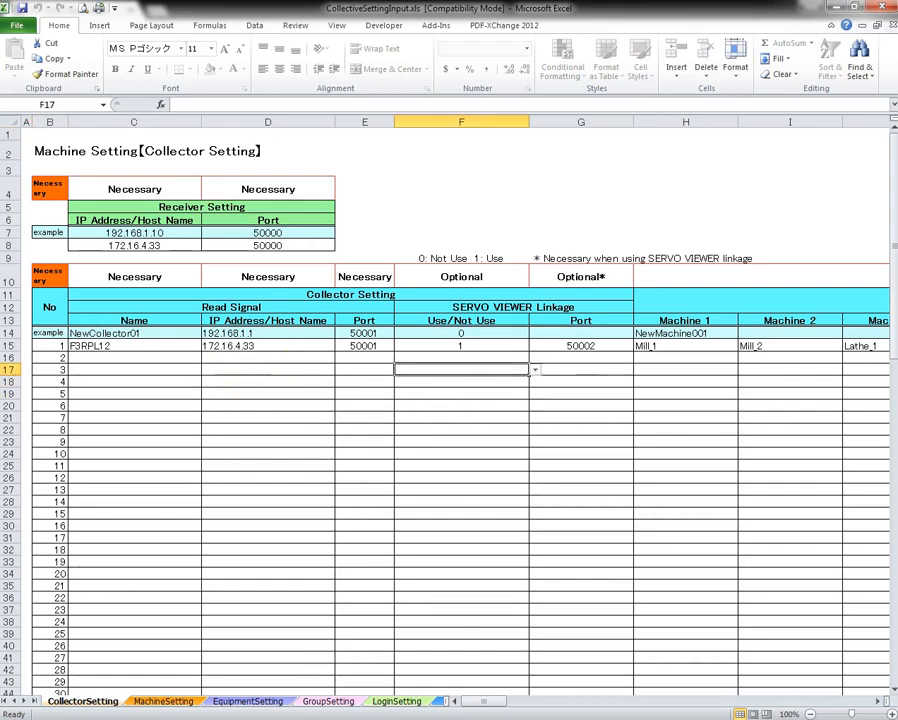
pyautogui.click(581, 369)
pyautogui.click(685, 369)
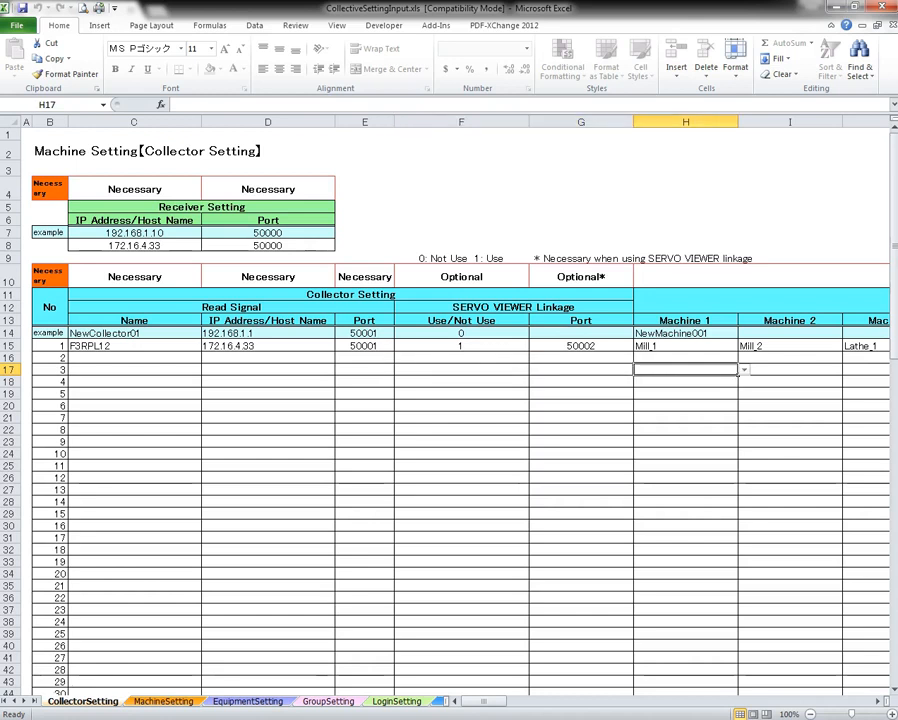
pyautogui.press('Right')
pyautogui.press('Right')
pyautogui.press('Right')
pyautogui.press('Right')
pyautogui.click(685, 369)
pyautogui.press('Up')
pyautogui.press('Up')
pyautogui.press('Right')
pyautogui.press('Right')
pyautogui.press('Right')
pyautogui.press('Right')
pyautogui.press('Right')
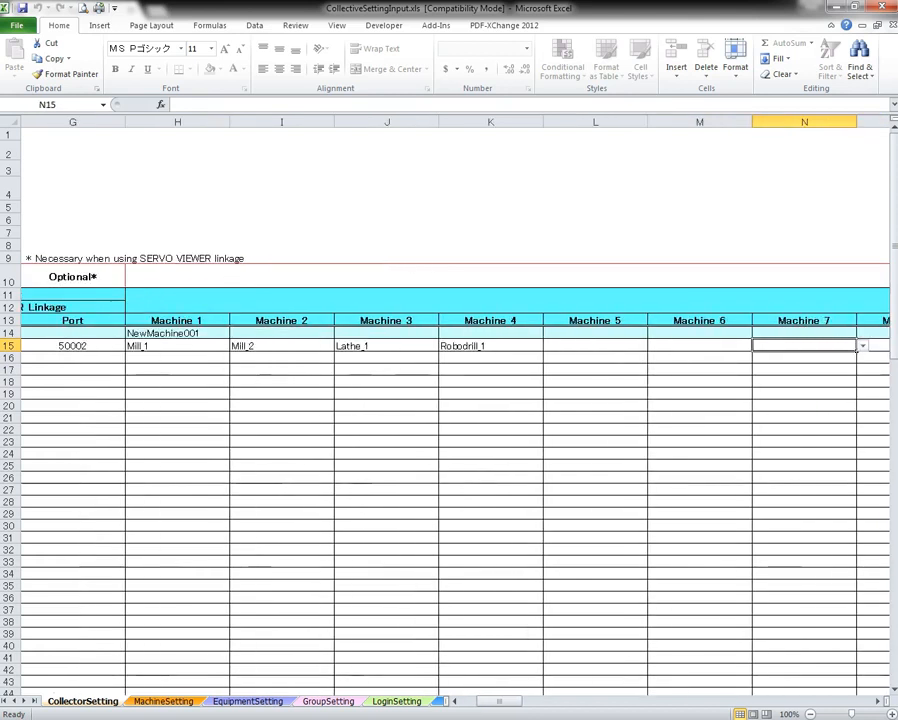
pyautogui.press('Left')
pyautogui.press('Left')
pyautogui.press('Left')
pyautogui.press('Left')
pyautogui.press('Left')
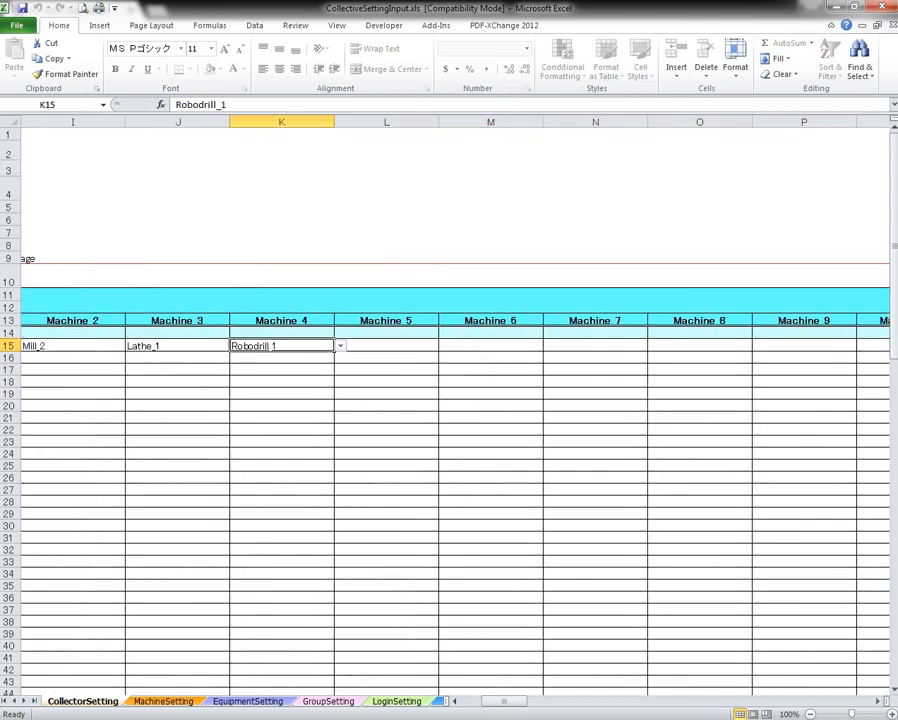
pyautogui.press('Left')
pyautogui.press('Left')
pyautogui.press('Left')
pyautogui.press('Left')
pyautogui.press('Left')
pyautogui.press('Left')
pyautogui.press('Left')
pyautogui.press('Left')
pyautogui.press('Left')
pyautogui.press('Left')
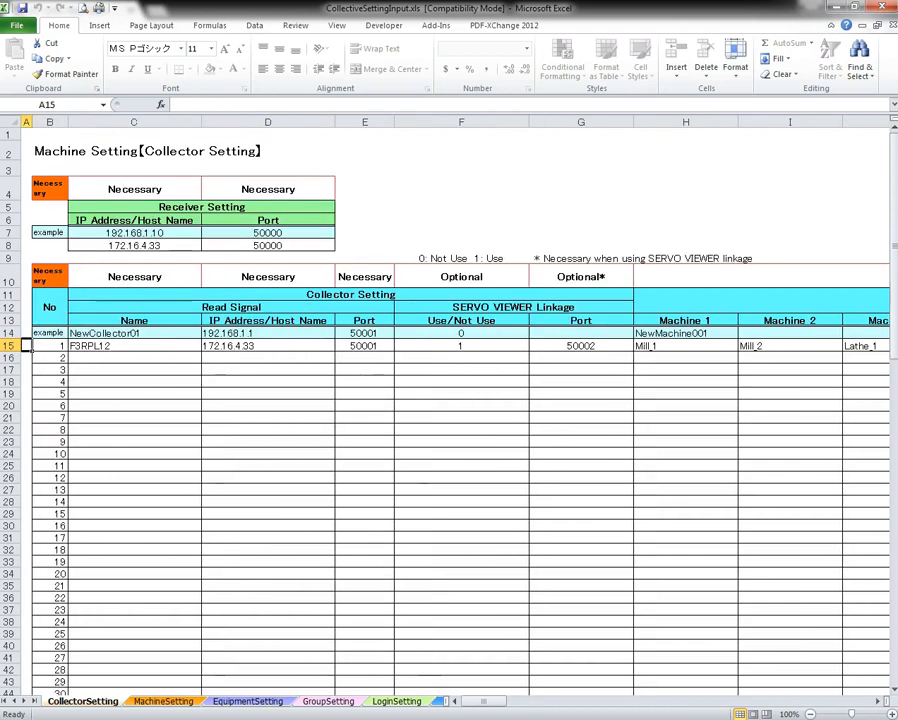
pyautogui.press('Right')
pyautogui.press('Right')
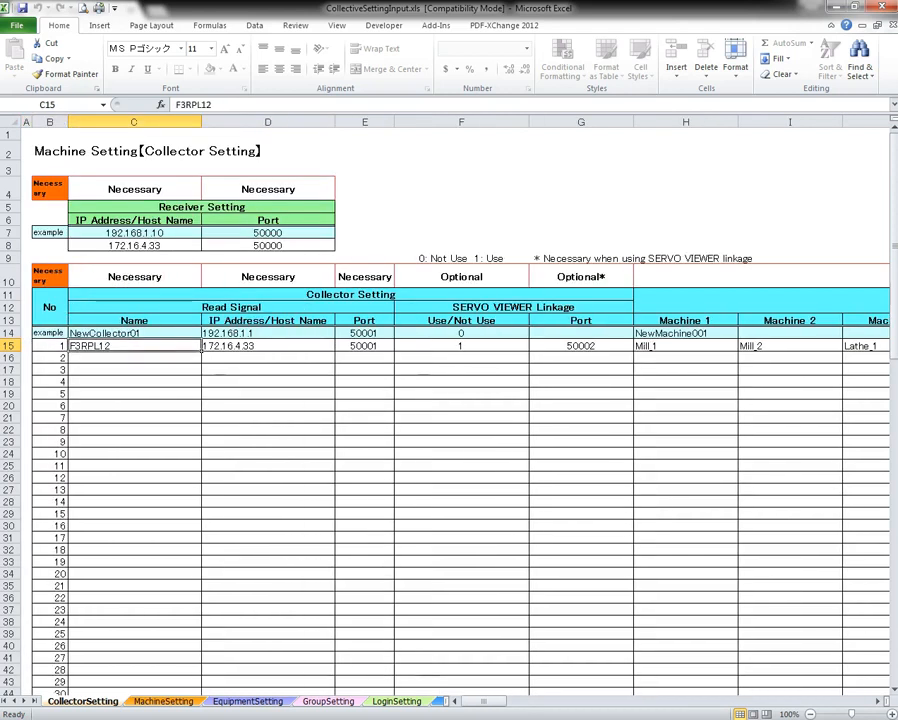
# Switch to the MachineSetting sheet and review Robodrill_1's IP address and network settings through the synchronization interval
pyautogui.hotkey('ctrl', 'pagedown')
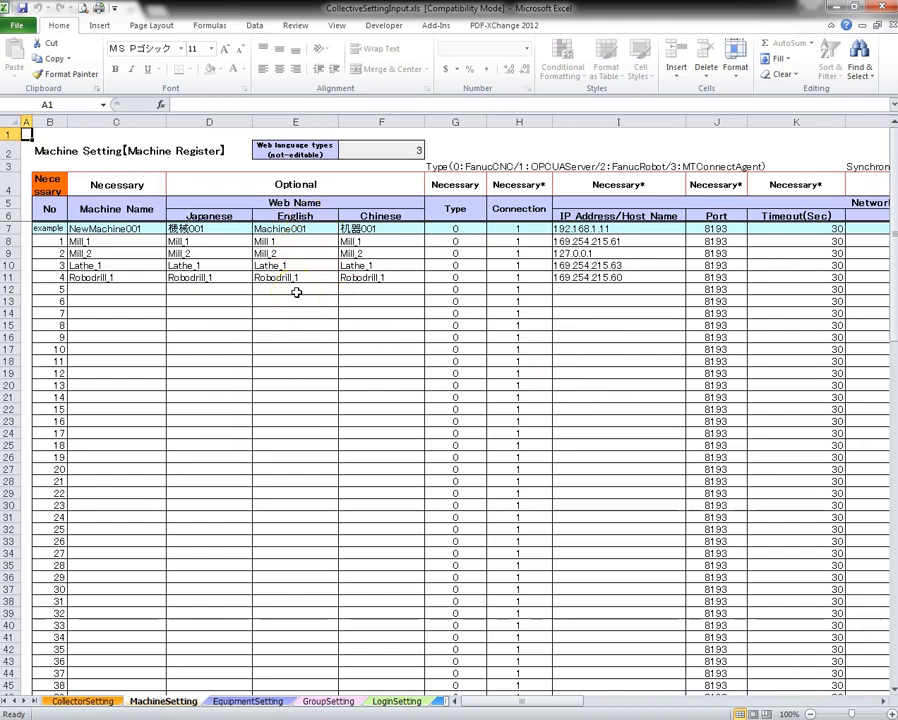
pyautogui.click(615, 278)
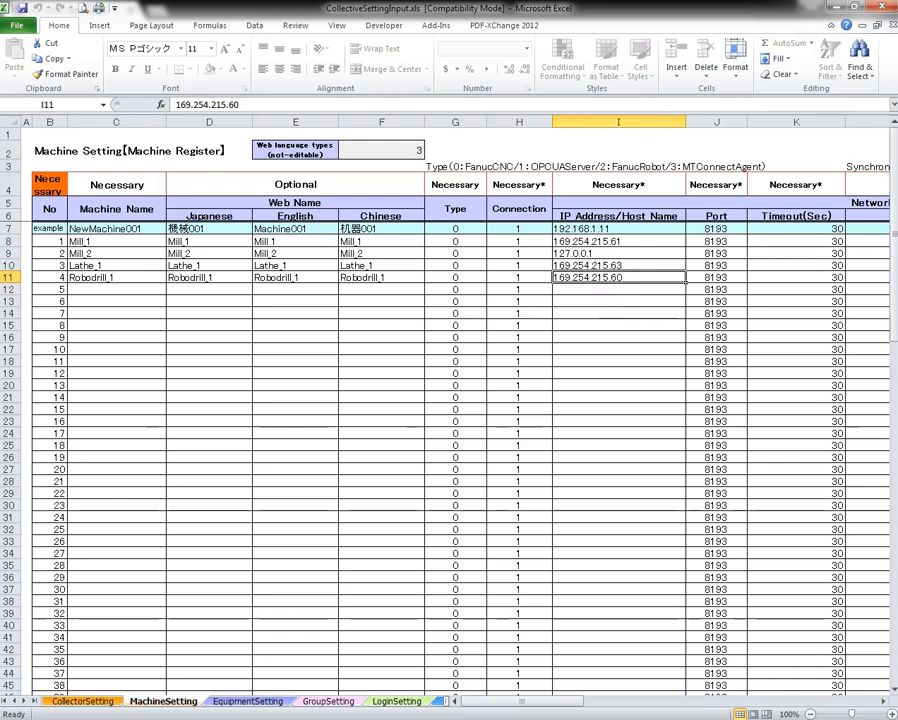
pyautogui.press('Right')
pyautogui.press('Right')
pyautogui.press('Right')
pyautogui.press('Right')
pyautogui.press('Right')
pyautogui.press('Right')
pyautogui.press('Right')
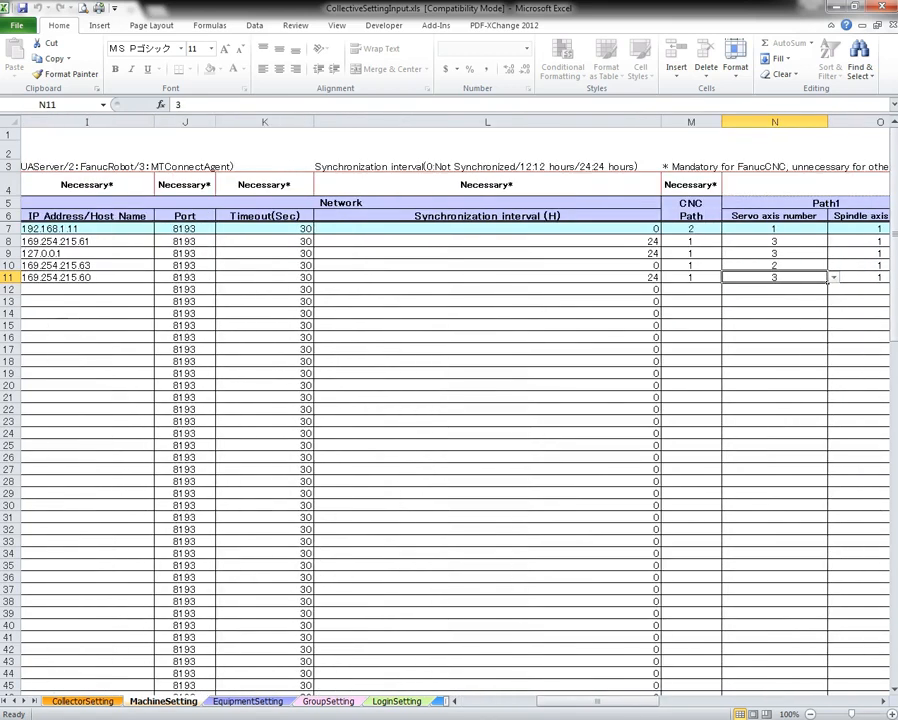
pyautogui.press('Left')
pyautogui.press('Left')
pyautogui.press('Left')
pyautogui.press('Left')
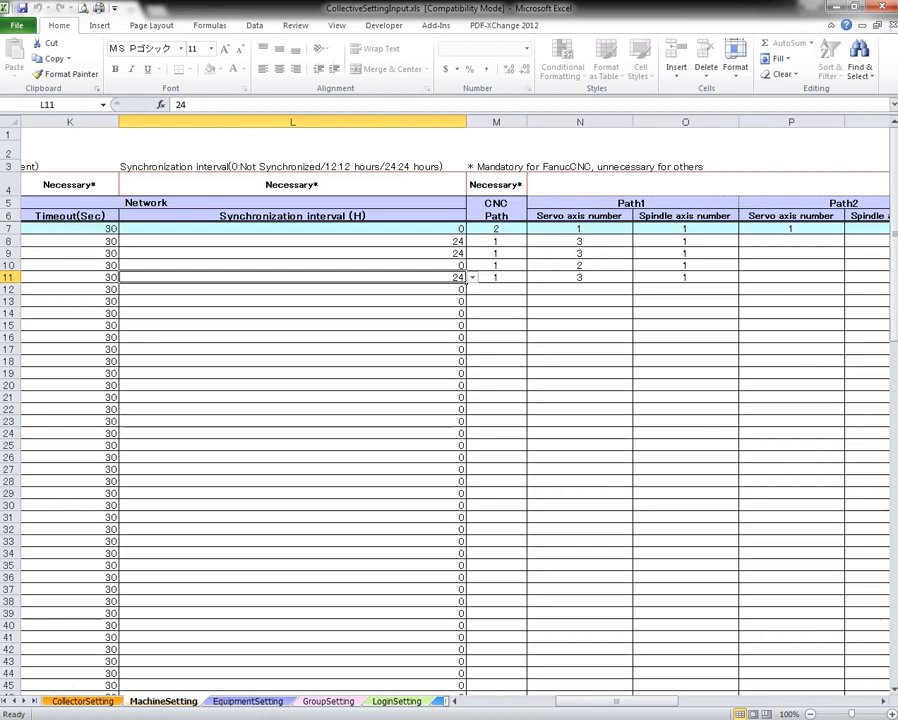
# Review Robodrill_1's CNC path count and the servo and spindle axis numbers for each path
pyautogui.click(496, 277)
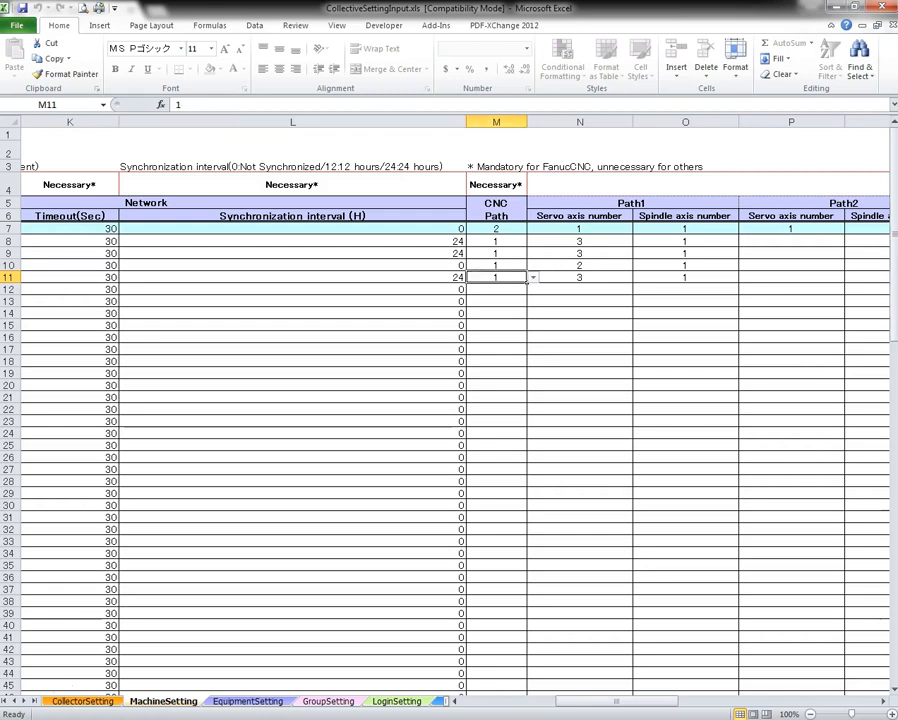
pyautogui.click(579, 277)
pyautogui.click(685, 277)
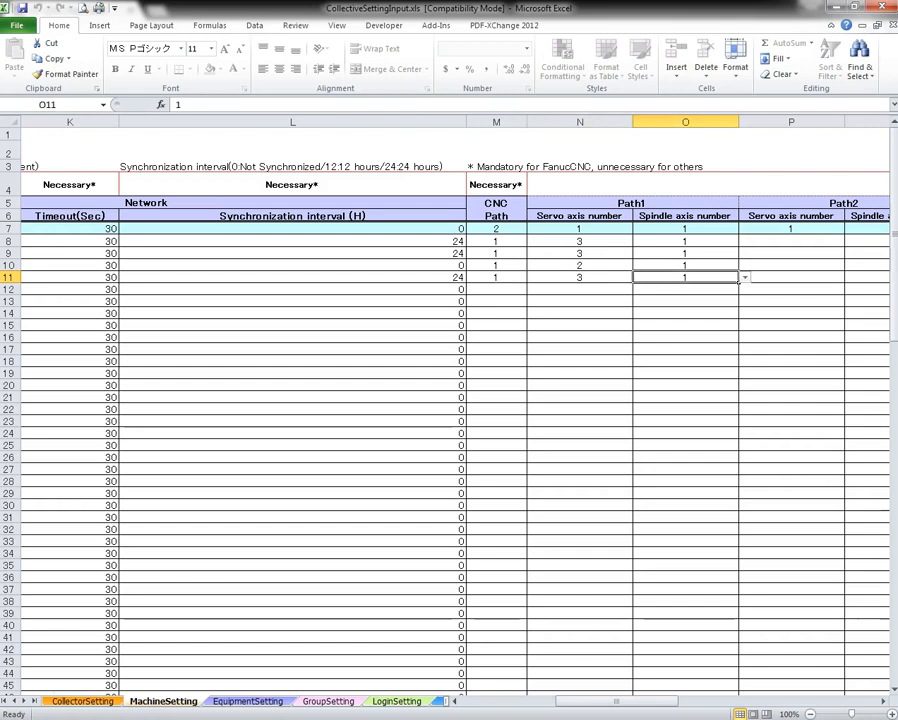
pyautogui.click(791, 277)
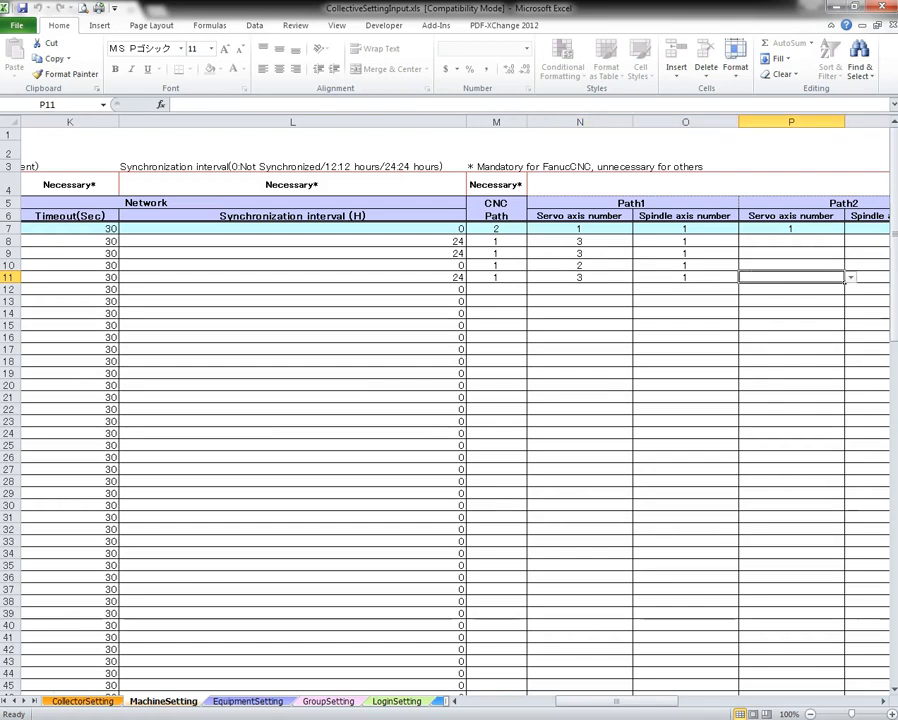
pyautogui.press('Right')
pyautogui.press('Right')
pyautogui.press('Right')
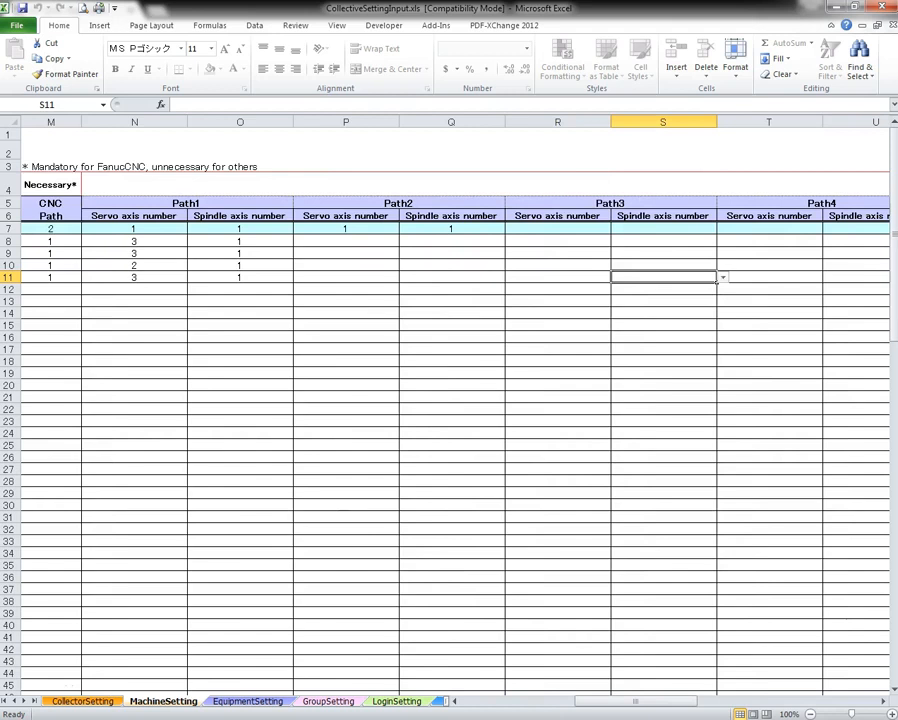
# Examine Robodrill_1's outlier detection file and signal pattern settings at the end of its row
pyautogui.press('Right')
pyautogui.press('Right')
pyautogui.press('Right')
pyautogui.press('Right')
pyautogui.press('Right')
pyautogui.press('Right')
pyautogui.press('Right')
pyautogui.press('Right')
pyautogui.press('Right')
pyautogui.press('Right')
pyautogui.press('Right')
pyautogui.press('Right')
pyautogui.press('Right')
pyautogui.press('Right')
pyautogui.press('Right')
pyautogui.press('Right')
pyautogui.press('Right')
pyautogui.press('Right')
pyautogui.press('Right')
pyautogui.press('Right')
pyautogui.press('Left')
pyautogui.press('Left')
pyautogui.press('Left')
pyautogui.press('Left')
pyautogui.press('Left')
pyautogui.press('Left')
pyautogui.press('Left')
pyautogui.press('Left')
pyautogui.press('Left')
pyautogui.press('Left')
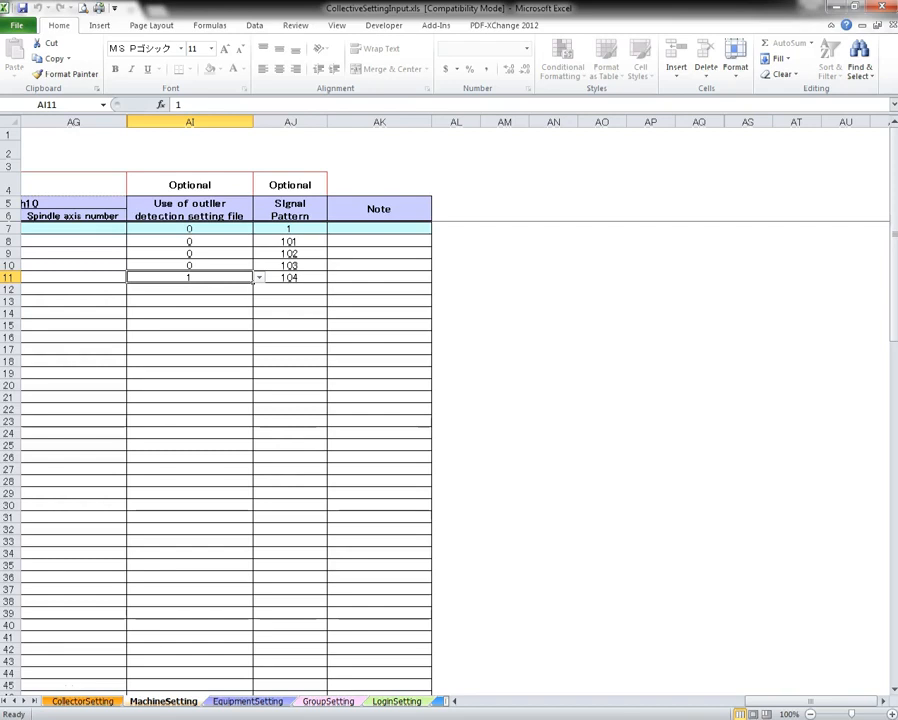
pyautogui.click(290, 277)
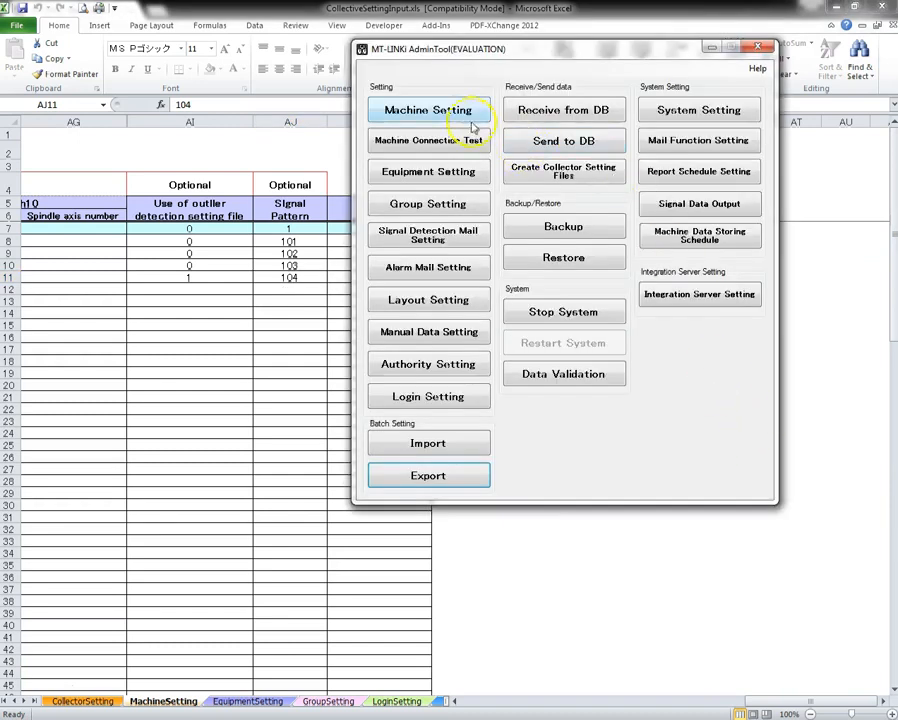
# Review Robodrill_1's basic signal settings, including enabled signals and outlier detection, in AdminTool's Machine Setting, and close the dialog
pyautogui.click(444, 114)
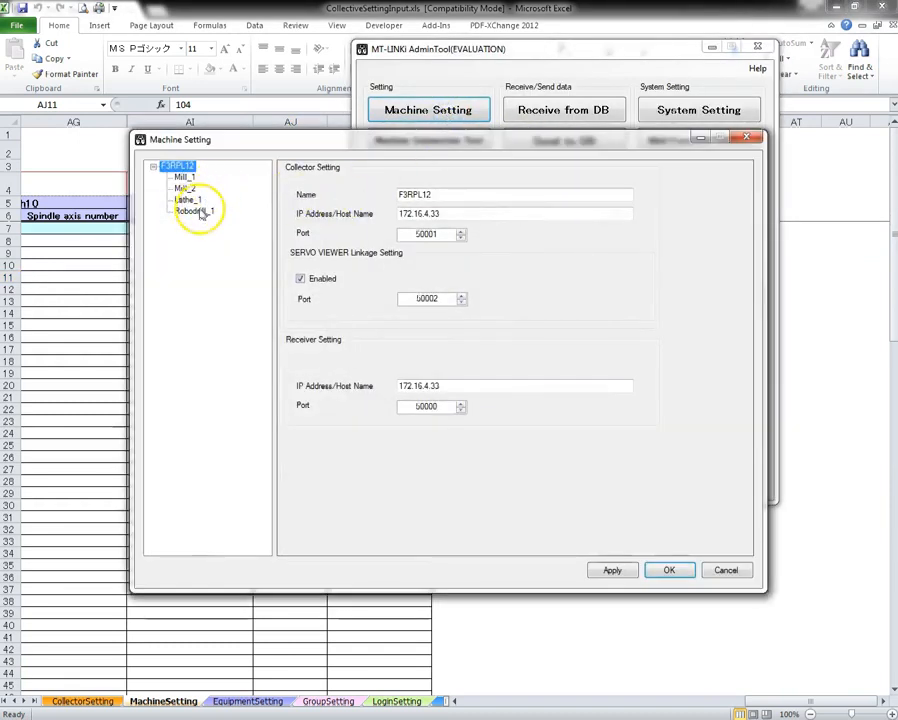
pyautogui.click(197, 211)
pyautogui.click(352, 212)
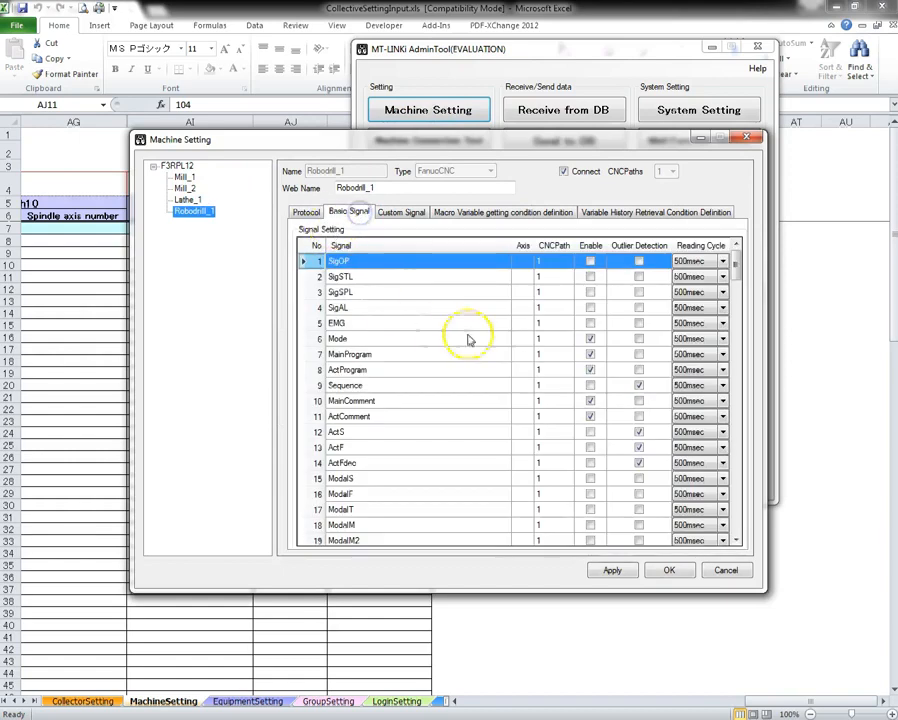
pyautogui.moveTo(734, 270)
pyautogui.mouseDown()
pyautogui.moveTo(738, 521)
pyautogui.moveTo(746, 262)
pyautogui.mouseUp()
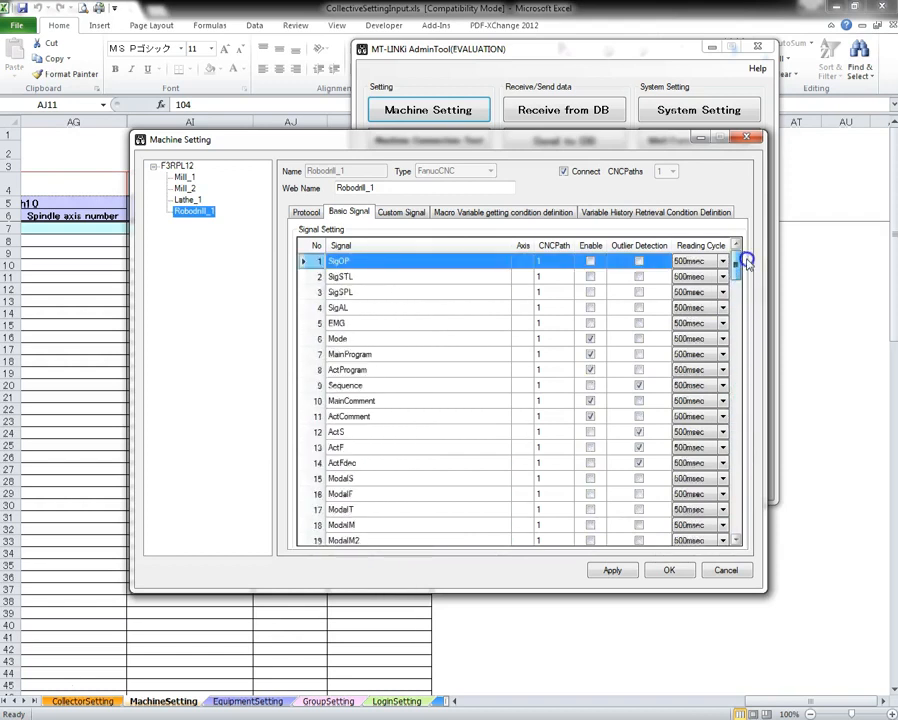
pyautogui.click(670, 572)
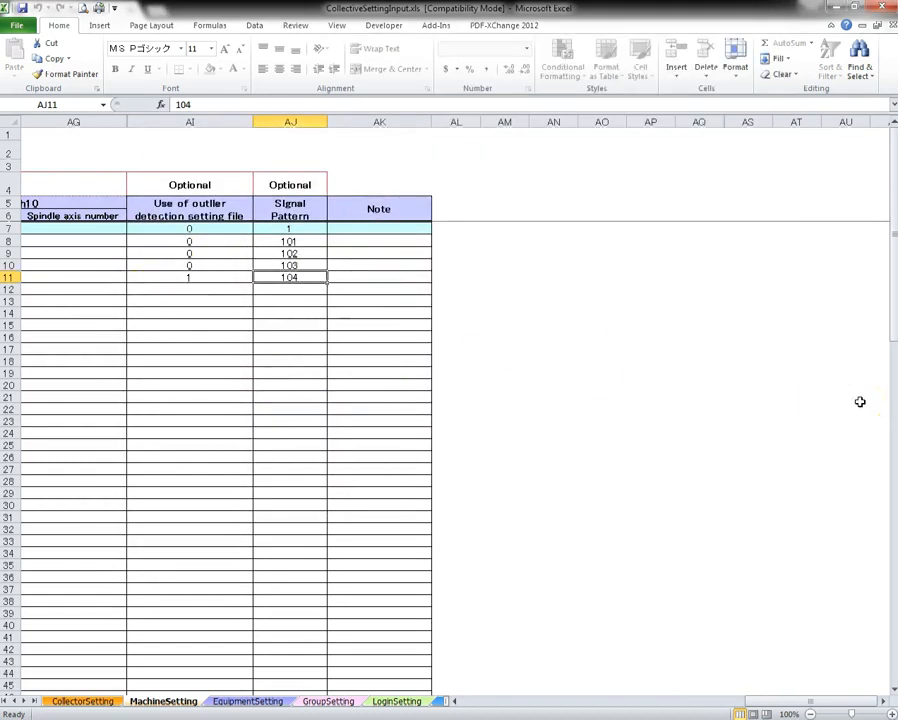
# Review Robodrill_1's row on the EquipmentSetting sheet in CollectiveSettingInput.xls and the group entries on the GroupSetting sheet
pyautogui.hotkey('ctrl', 'pagedown')
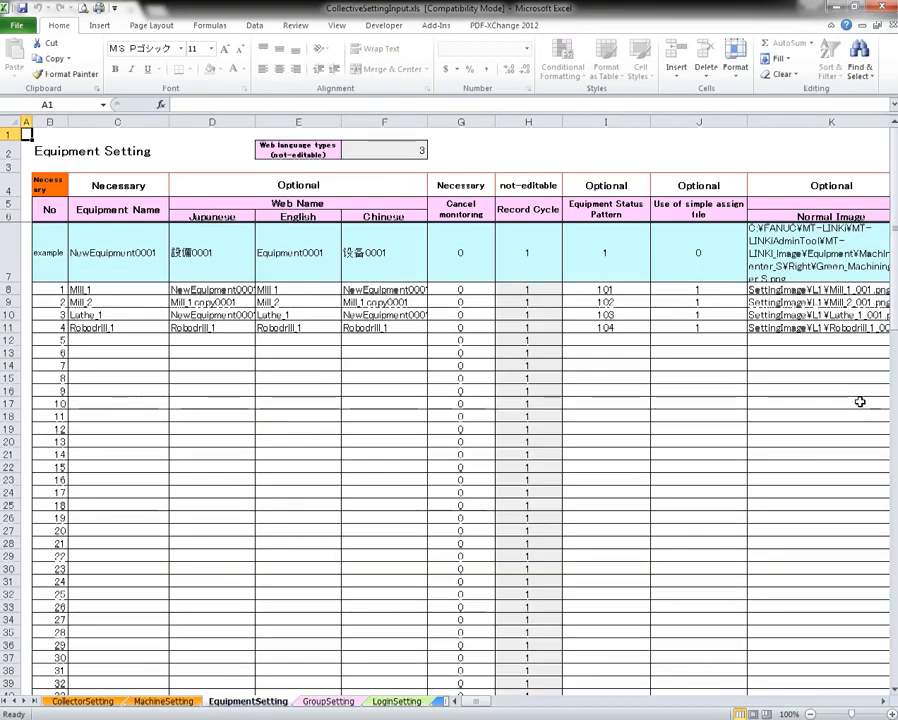
pyautogui.press('Down')
pyautogui.press('Down')
pyautogui.press('Down')
pyautogui.press('Down')
pyautogui.press('Down')
pyautogui.press('Down')
pyautogui.press('Down')
pyautogui.press('Down')
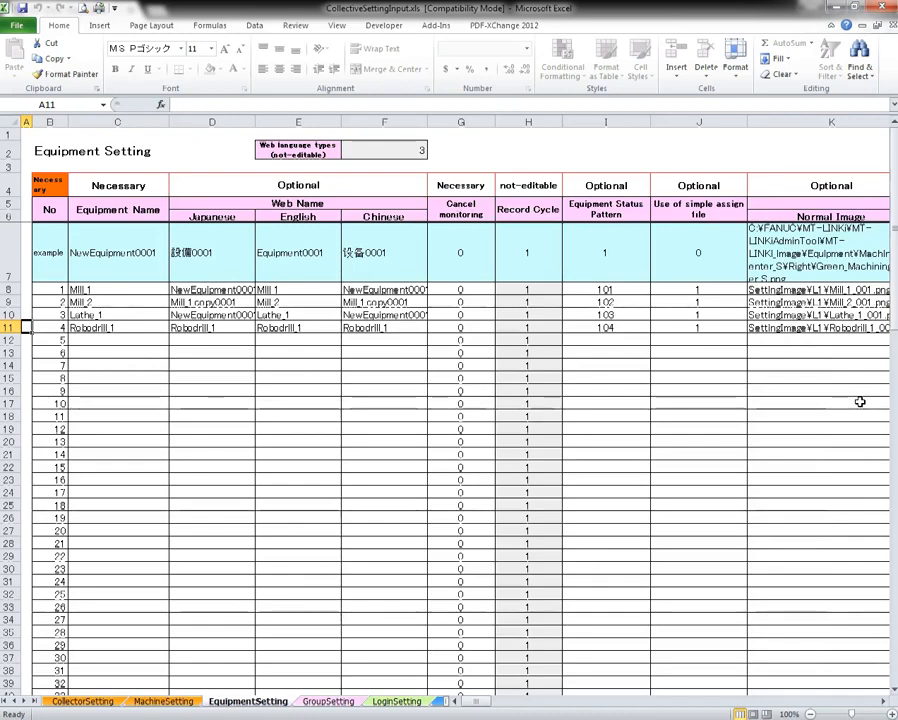
pyautogui.hotkey('ctrl', 'pagedown')
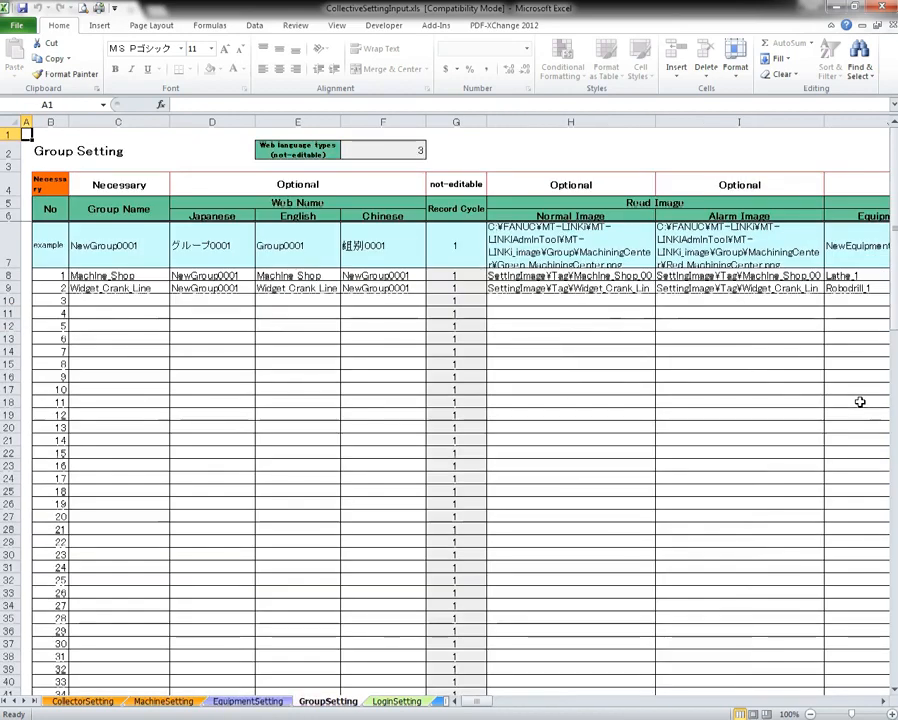
# On the CollectorSetting sheet, extend Robodrill_1 as a series across Machine 5 to Machine 13, up to Robodrill_10
pyautogui.hotkey('ctrl', 'pageup')
pyautogui.hotkey('ctrl', 'pageup')
pyautogui.hotkey('ctrl', 'pageup')
pyautogui.press('Right')
pyautogui.press('Right')
pyautogui.press('Right')
pyautogui.press('Right')
pyautogui.press('Right')
pyautogui.press('Right')
pyautogui.press('Right')
pyautogui.press('Right')
pyautogui.press('Right')
pyautogui.press('Right')
pyautogui.press('Right')
pyautogui.press('Right')
pyautogui.press('Left')
pyautogui.press('Left')
pyautogui.press('Left')
pyautogui.press('Left')
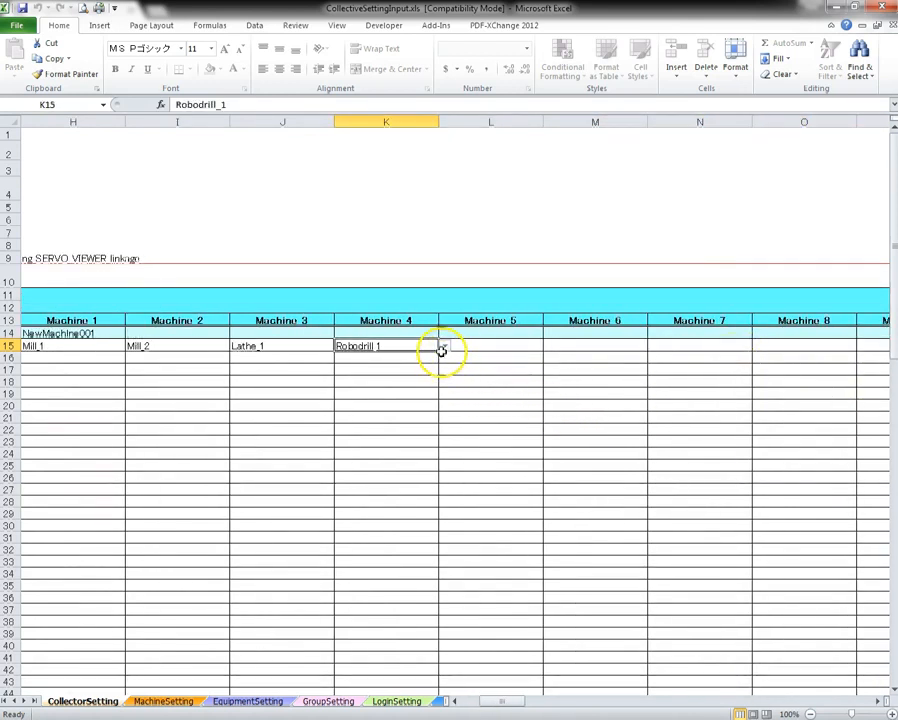
pyautogui.moveTo(438, 353); pyautogui.dragTo(802, 352)
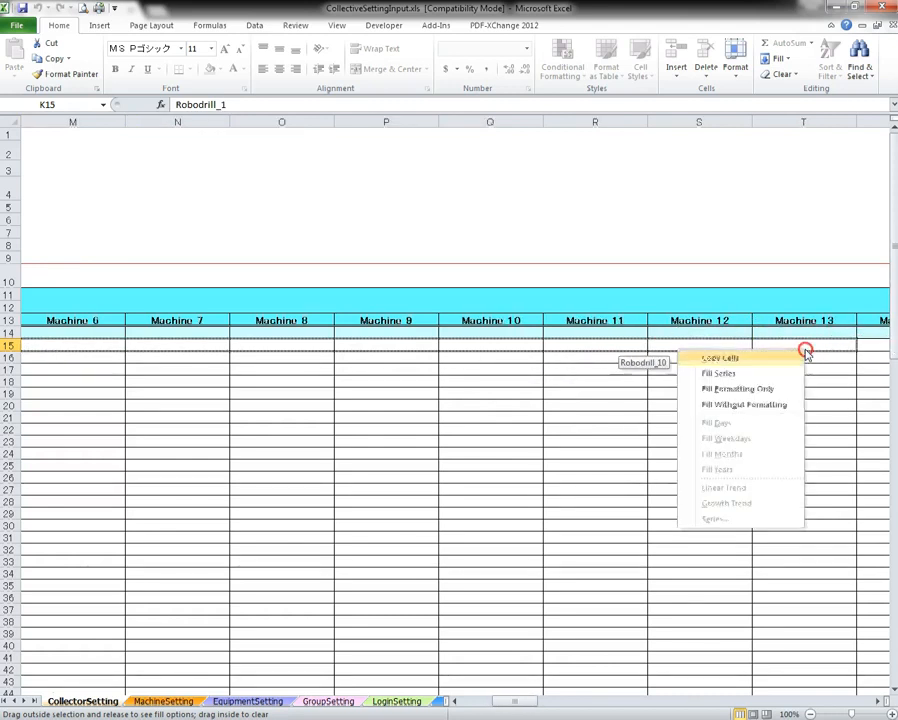
pyautogui.click(744, 374)
pyautogui.click(637, 374)
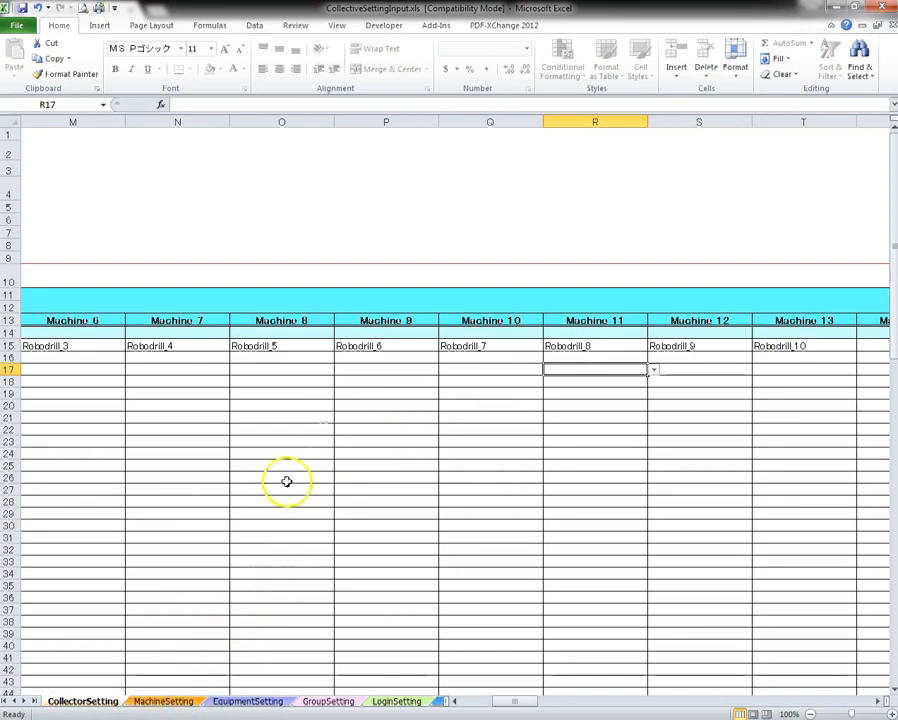
# On the MachineSetting sheet, copy Robodrill_1's outlier detection value 1 and signal pattern 104 down through row 20
pyautogui.click(164, 702)
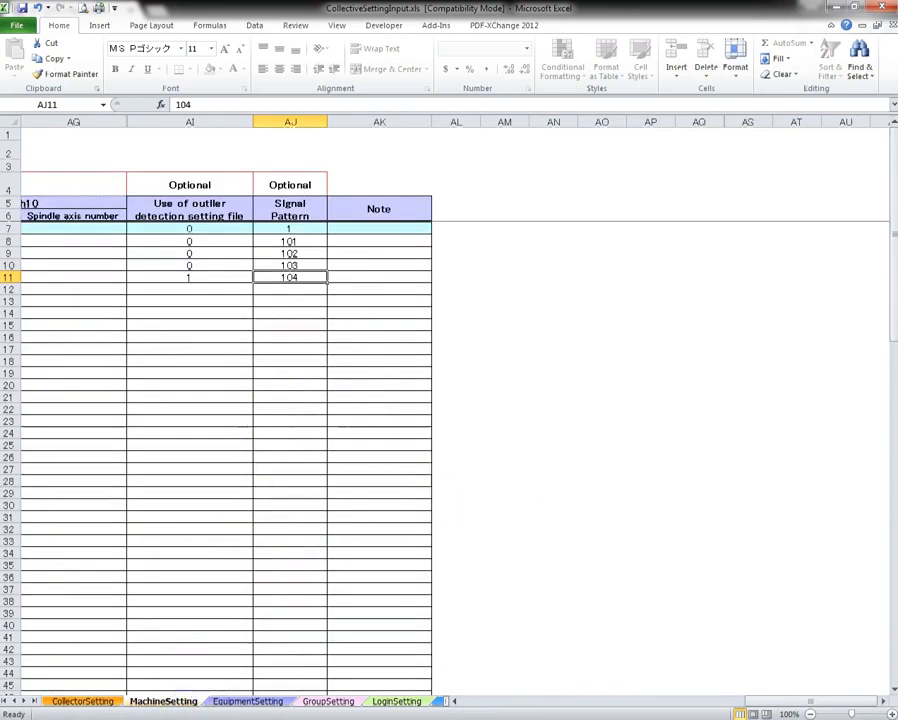
pyautogui.click(190, 278)
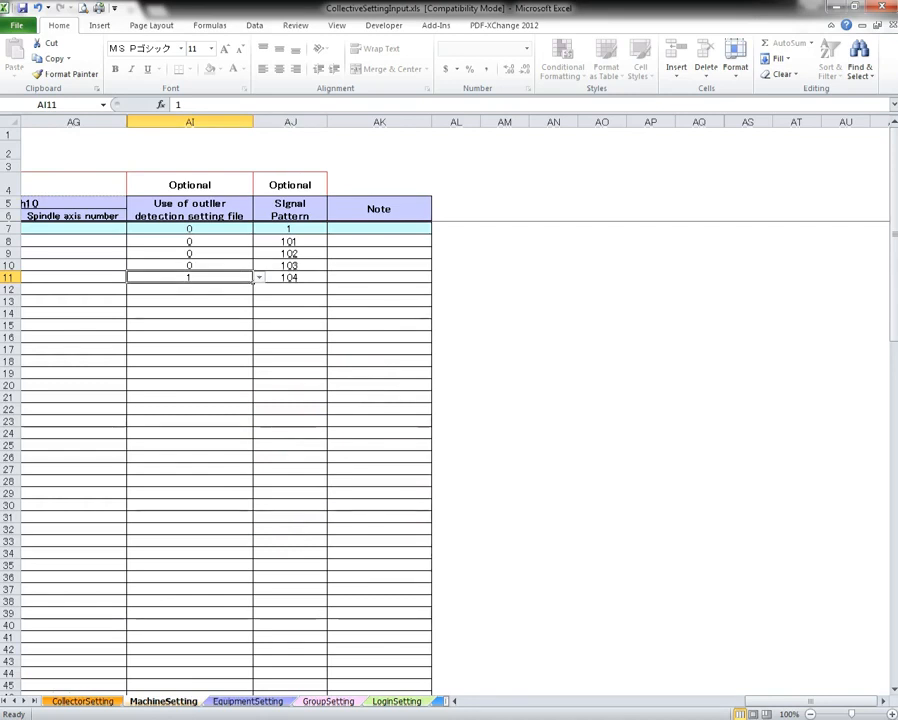
pyautogui.hotkey('shift', 'Right')
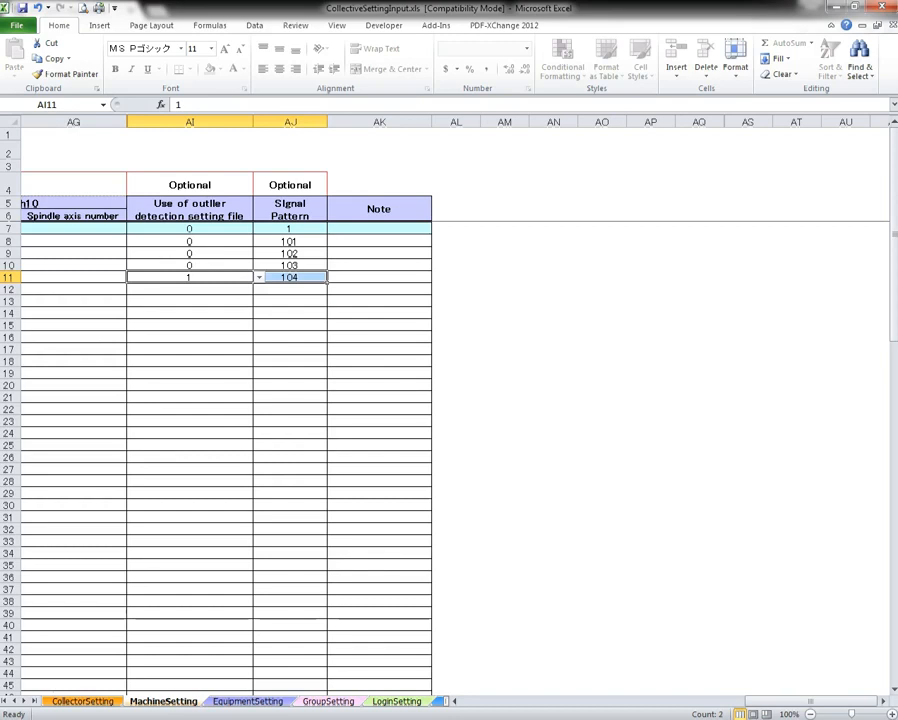
pyautogui.hotkey('ctrl', 'c')
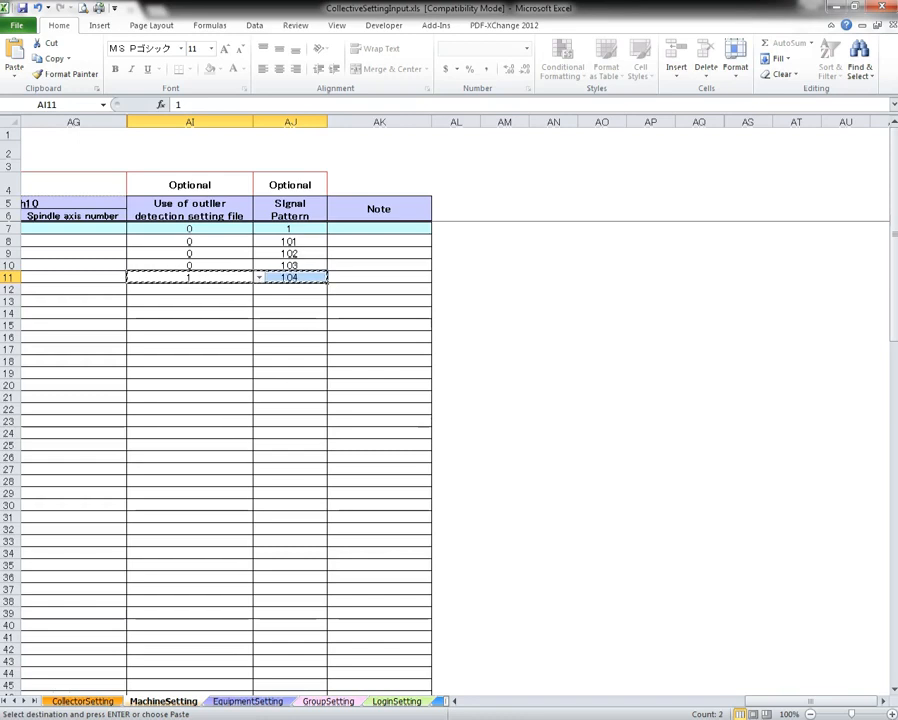
pyautogui.hotkey('shift', 'Down')
pyautogui.hotkey('shift', 'Down')
pyautogui.hotkey('shift', 'Down')
pyautogui.hotkey('shift', 'Down')
pyautogui.hotkey('shift', 'Down')
pyautogui.hotkey('shift', 'Down')
pyautogui.hotkey('shift', 'Down')
pyautogui.hotkey('shift', 'Down')
pyautogui.hotkey('shift', 'Down')
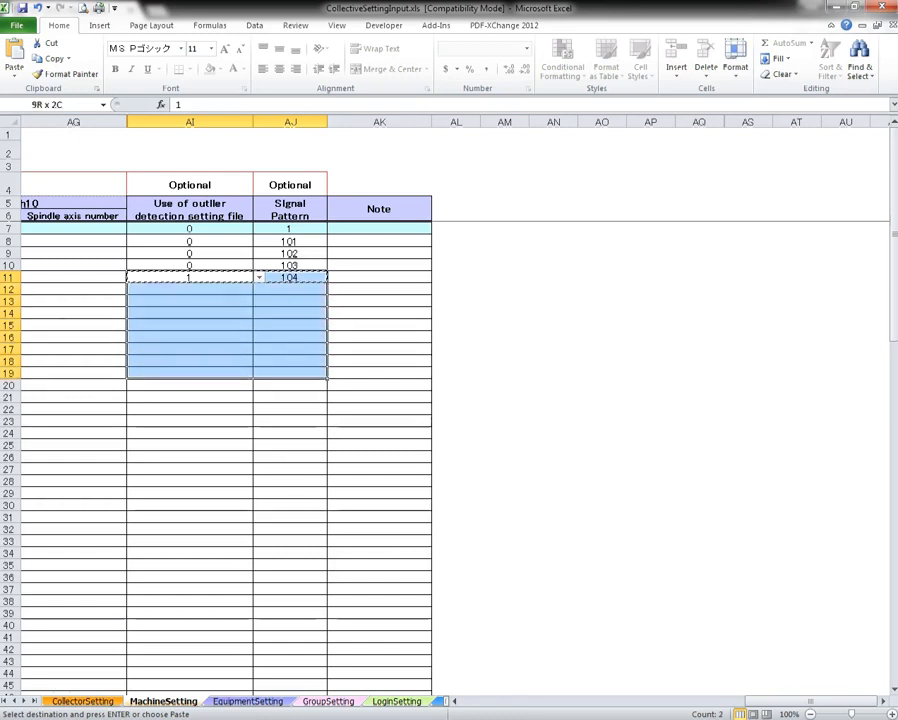
pyautogui.press('Return')
# Fill the machine name and Japanese, English and Chinese web names down as a series from Robodrill_1 to Robodrill_10
pyautogui.press('Left')
pyautogui.press('Left')
pyautogui.press('Left')
pyautogui.press('Left')
pyautogui.press('Left')
pyautogui.press('Left')
pyautogui.press('Left')
pyautogui.press('Left')
pyautogui.press('Left')
pyautogui.press('Left')
pyautogui.press('Left')
pyautogui.press('Left')
pyautogui.press('Left')
pyautogui.press('Left')
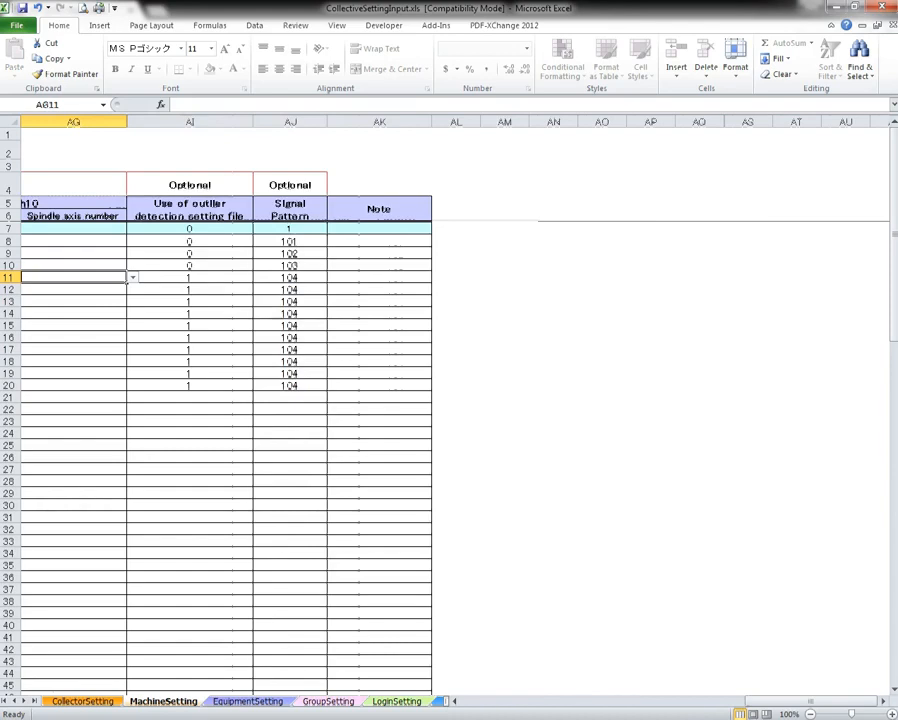
pyautogui.press('Home')
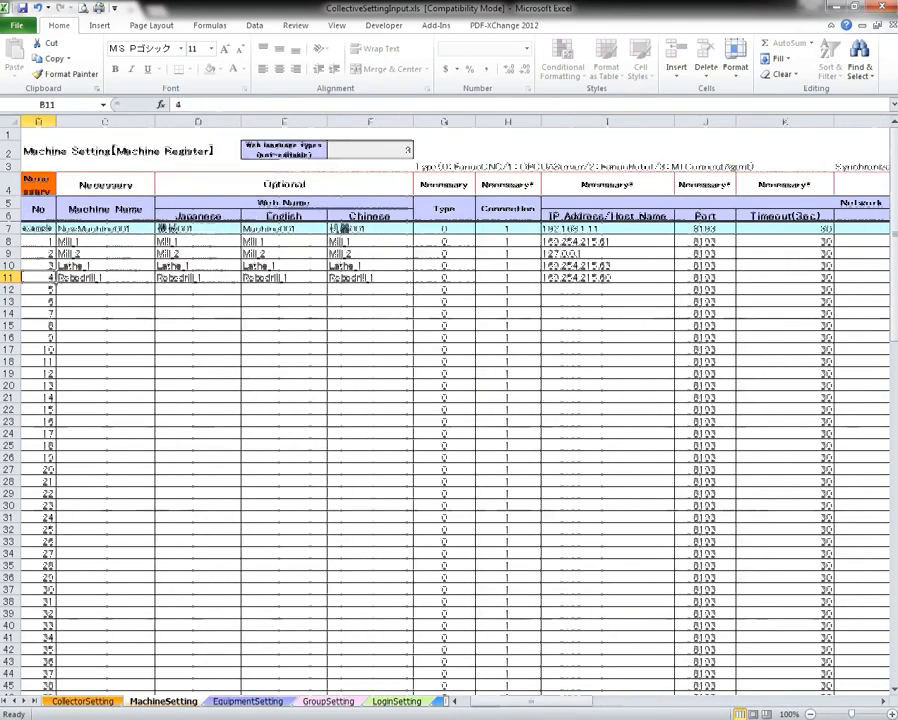
pyautogui.press('Right')
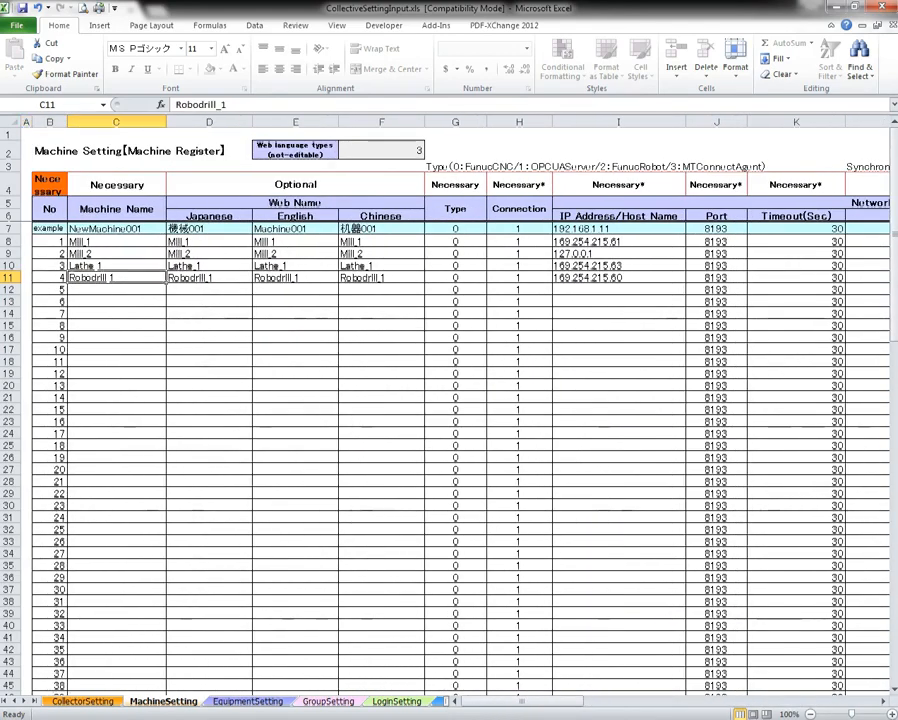
pyautogui.moveTo(116, 278); pyautogui.dragTo(438, 402)
pyautogui.click(462, 412)
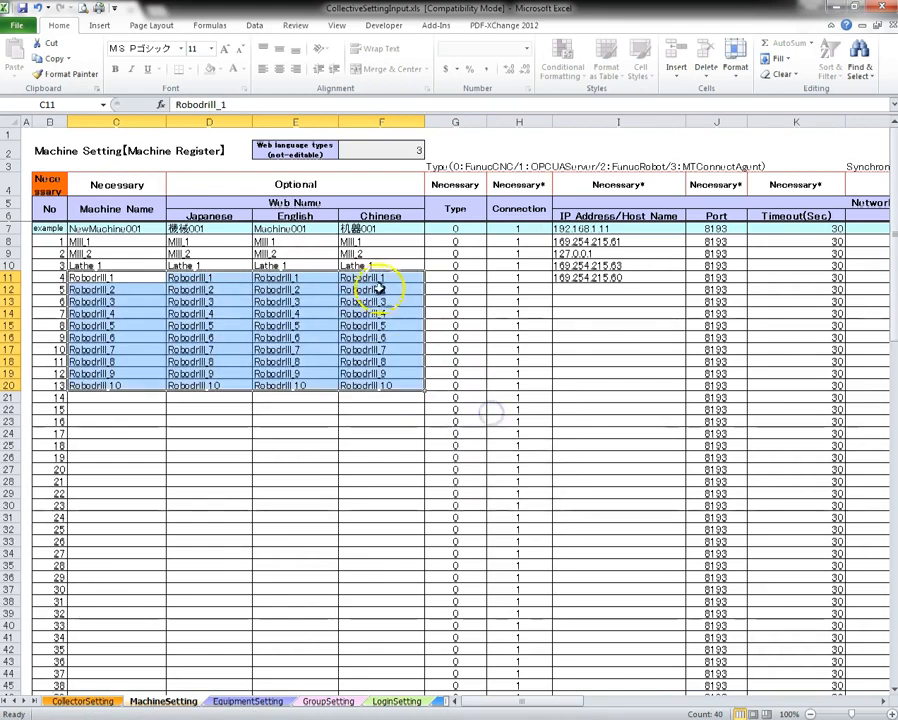
pyautogui.click(380, 283)
# Fill the IP addresses down as a series from Robodrill_1's 169.254.215.60 to 169.254.215.69 for Robodrill_10
pyautogui.click(623, 277)
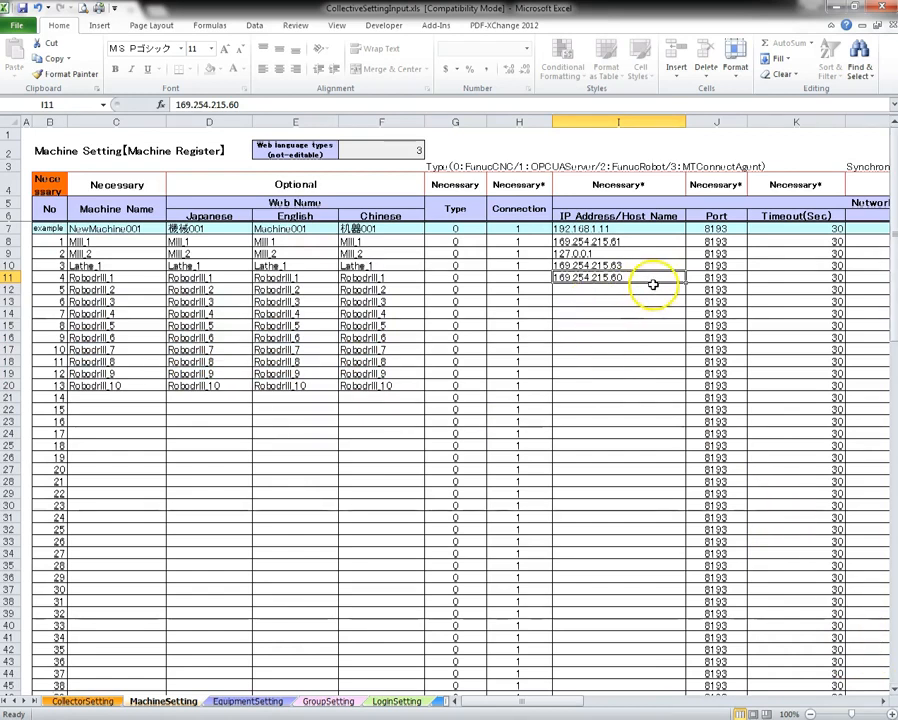
pyautogui.moveTo(685, 283); pyautogui.dragTo(676, 389)
pyautogui.click(717, 412)
pyautogui.moveTo(636, 313); pyautogui.dragTo(632, 302)
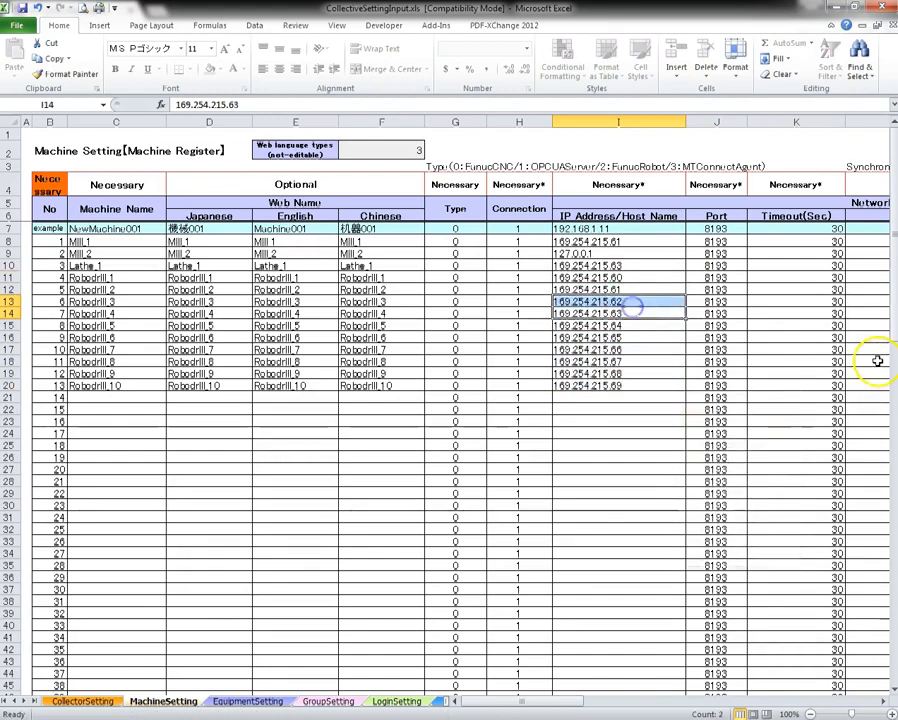
# Copy Robodrill_1's synchronization interval 24, CNC path 1, servo axis number 3 and spindle axis number 1 down through row 20
pyautogui.press('Right')
pyautogui.press('Right')
pyautogui.press('Right')
pyautogui.press('Right')
pyautogui.press('Right')
pyautogui.press('Right')
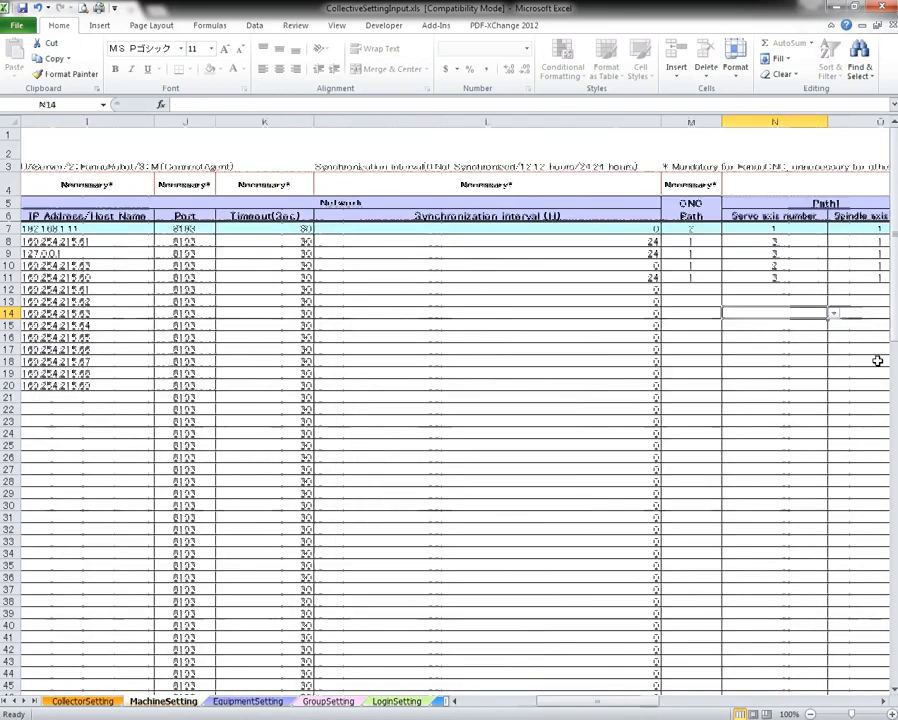
pyautogui.press('Up')
pyautogui.press('Up')
pyautogui.press('Up')
pyautogui.press('Left')
pyautogui.press('Left')
pyautogui.press('Left')
pyautogui.press('Left')
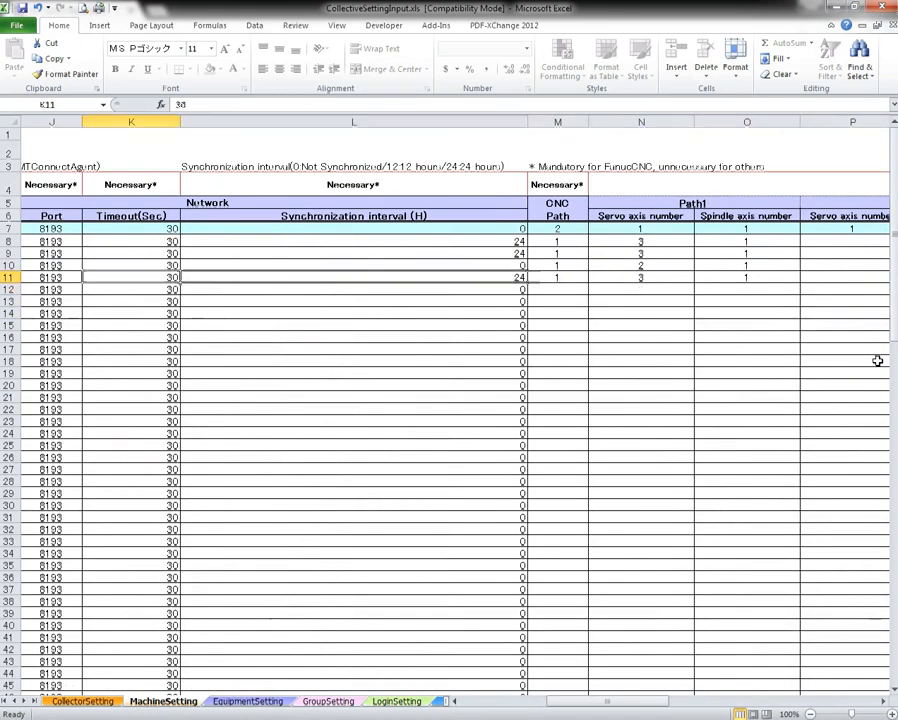
pyautogui.press('Right')
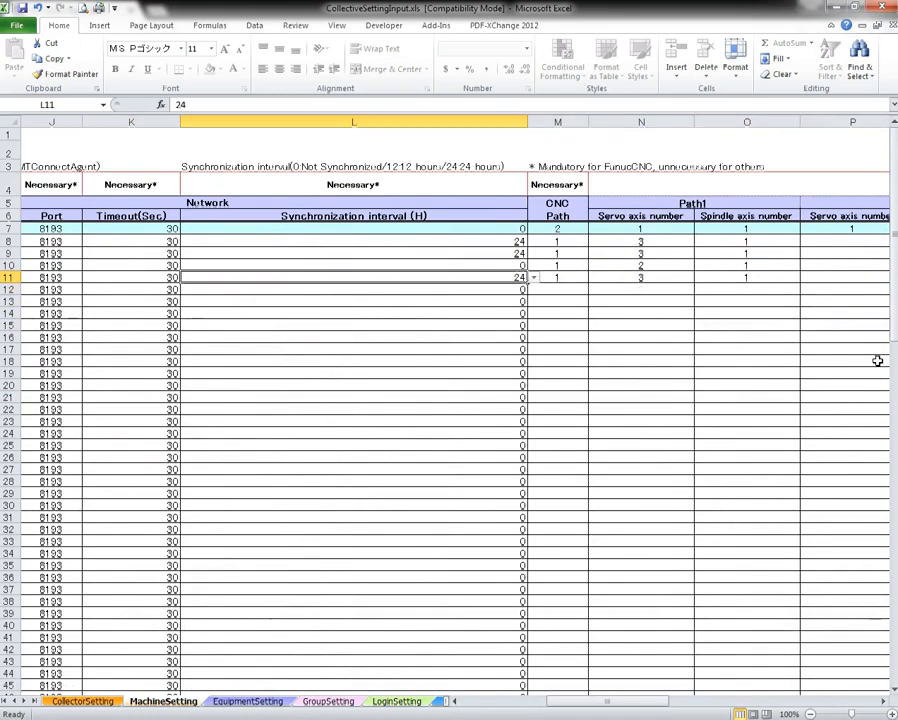
pyautogui.hotkey('shift', 'Right')
pyautogui.hotkey('shift', 'Right')
pyautogui.hotkey('shift', 'Right')
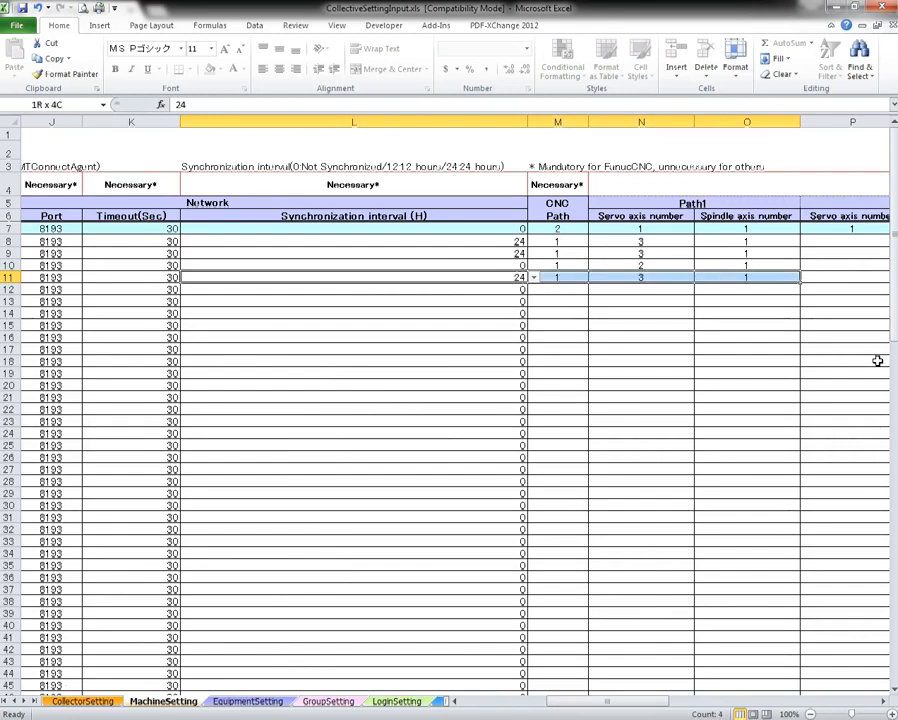
pyautogui.hotkey('alt', 'e')
pyautogui.press('c')
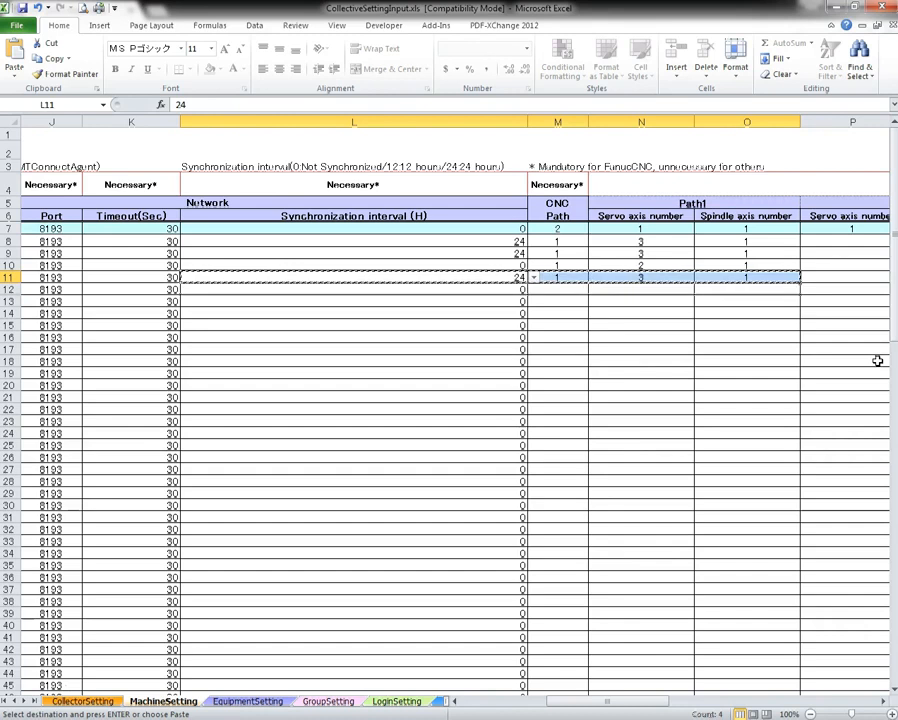
pyautogui.hotkey('shift', 'Down')
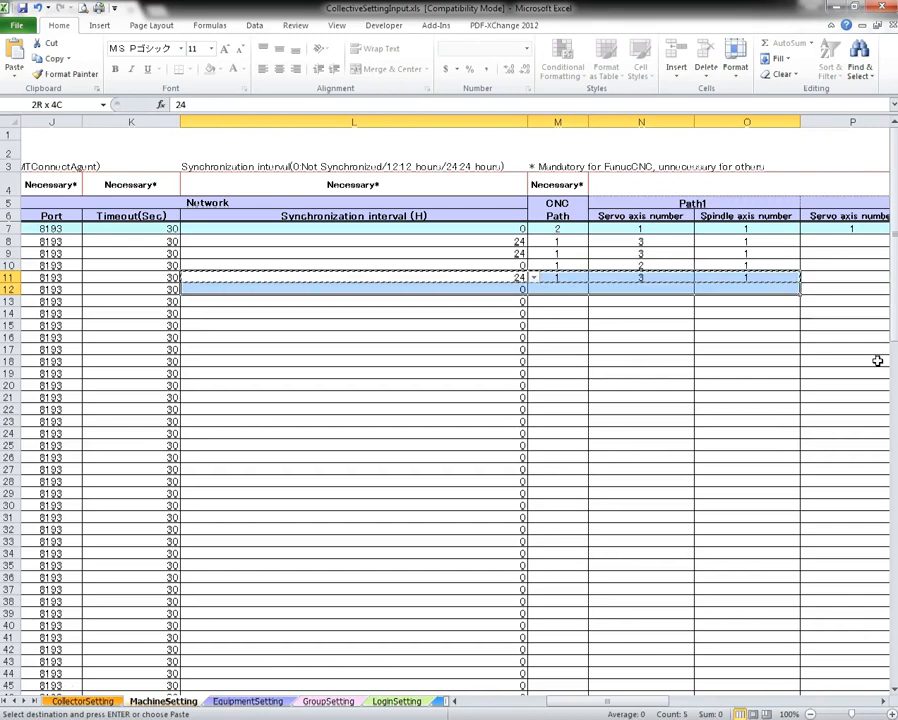
pyautogui.hotkey('shift', 'Down')
pyautogui.hotkey('shift', 'Down')
pyautogui.hotkey('shift', 'Down')
pyautogui.hotkey('shift', 'Down')
pyautogui.hotkey('shift', 'Down')
pyautogui.hotkey('shift', 'Down')
pyautogui.hotkey('shift', 'Down')
pyautogui.hotkey('shift', 'Down')
pyautogui.press('Return')
# Check the synchronization interval, CNC path and axis numbers for the Robodrill rows on the MachineSetting sheet
pyautogui.press('Right')
pyautogui.press('Right')
pyautogui.press('Right')
pyautogui.press('Right')
pyautogui.press('Right')
pyautogui.press('Right')
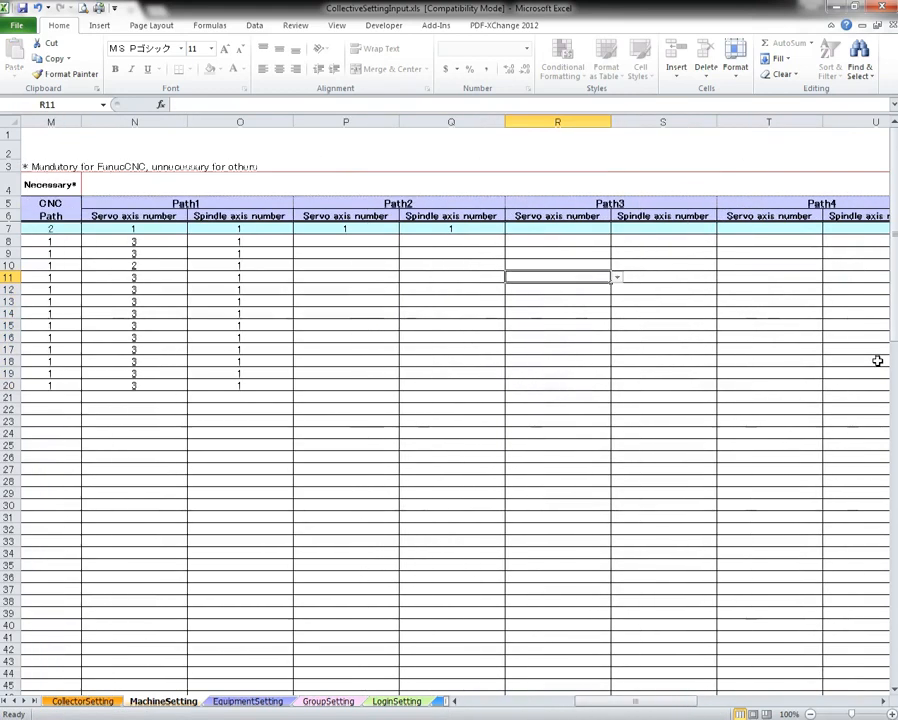
pyautogui.press('Left')
pyautogui.press('Left')
pyautogui.press('Left')
pyautogui.press('Left')
pyautogui.press('Left')
pyautogui.press('Left')
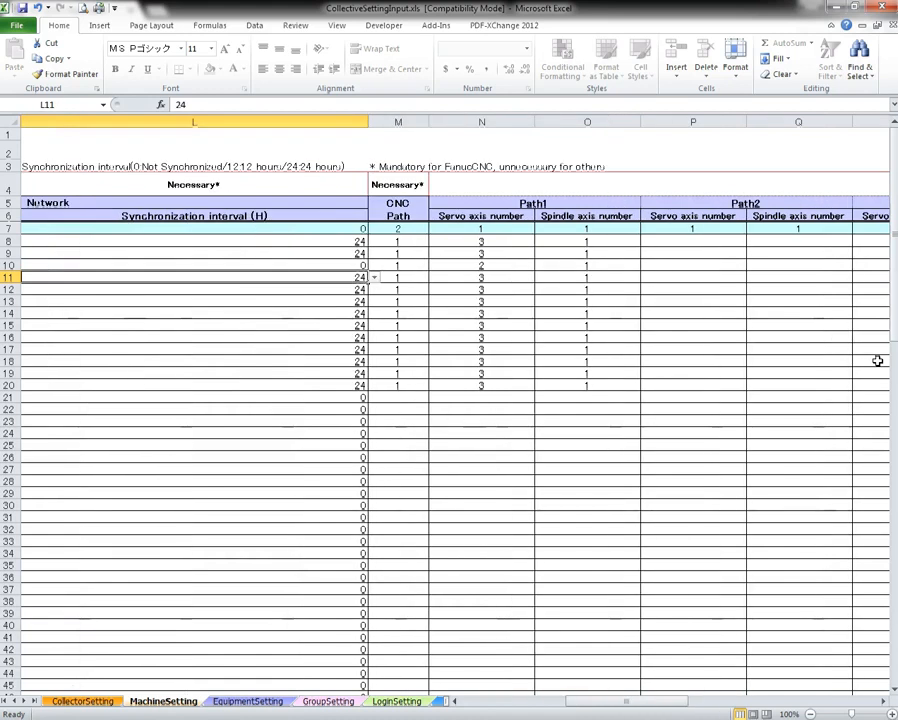
pyautogui.press('Down')
pyautogui.press('Down')
pyautogui.press('Down')
pyautogui.press('Down')
pyautogui.press('Down')
pyautogui.press('Down')
pyautogui.press('Down')
pyautogui.press('Down')
pyautogui.press('Down')
pyautogui.press('Down')
pyautogui.press('Down')
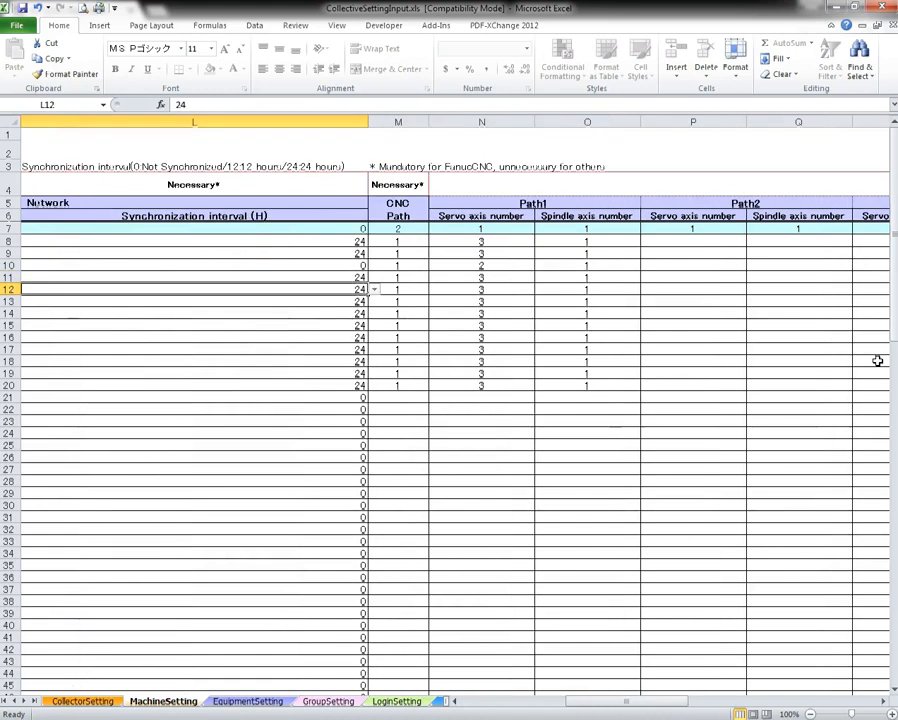
pyautogui.press('Right')
pyautogui.press('Up')
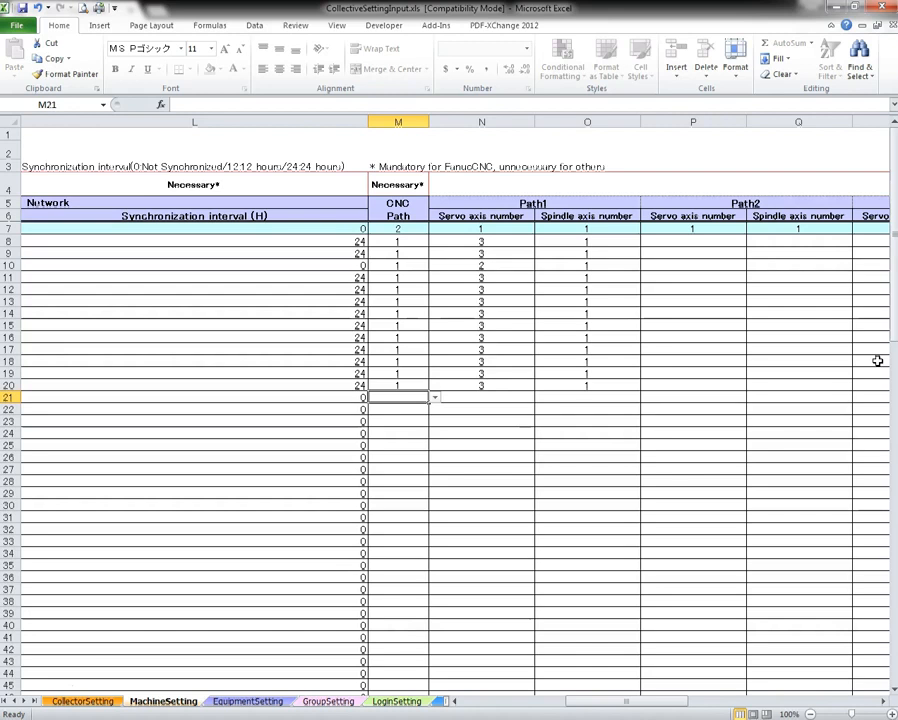
pyautogui.press('Right')
pyautogui.press('Right')
pyautogui.press('Right')
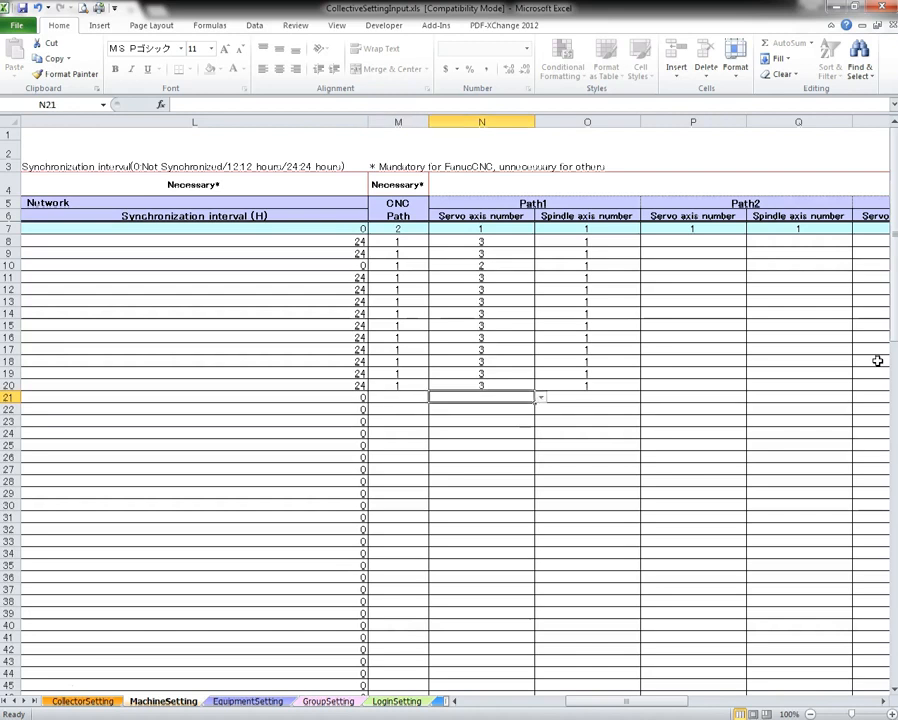
pyautogui.press('Left')
pyautogui.press('Left')
pyautogui.press('Left')
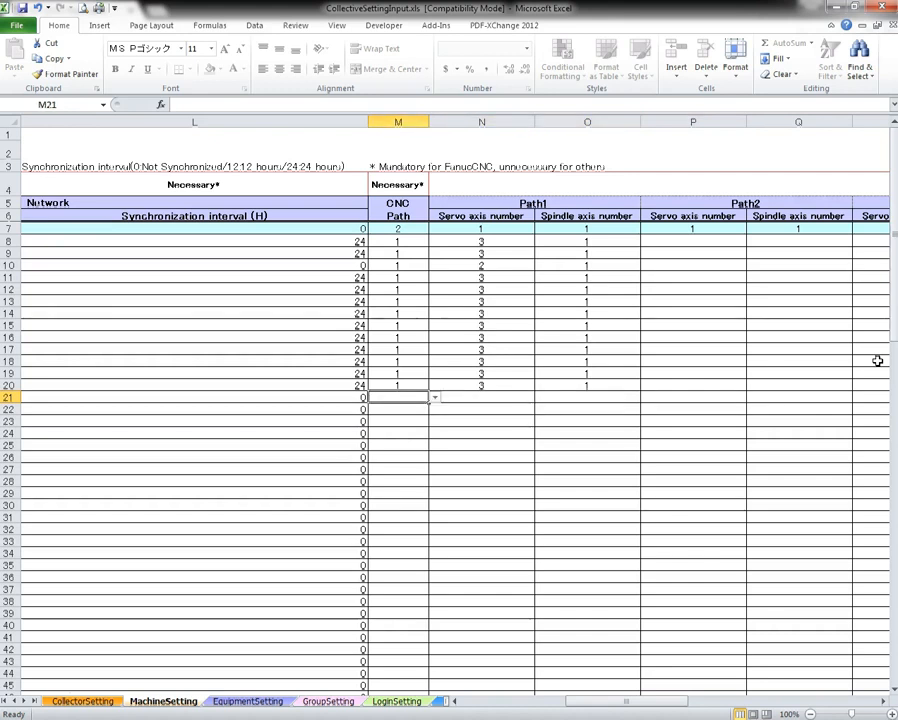
# On the EquipmentSetting sheet, fill the equipment name and all three web names down as a series from Robodrill_1 to Robodrill_10
pyautogui.hotkey('ctrl', 'pagedown')
pyautogui.press('Right')
pyautogui.press('Right')
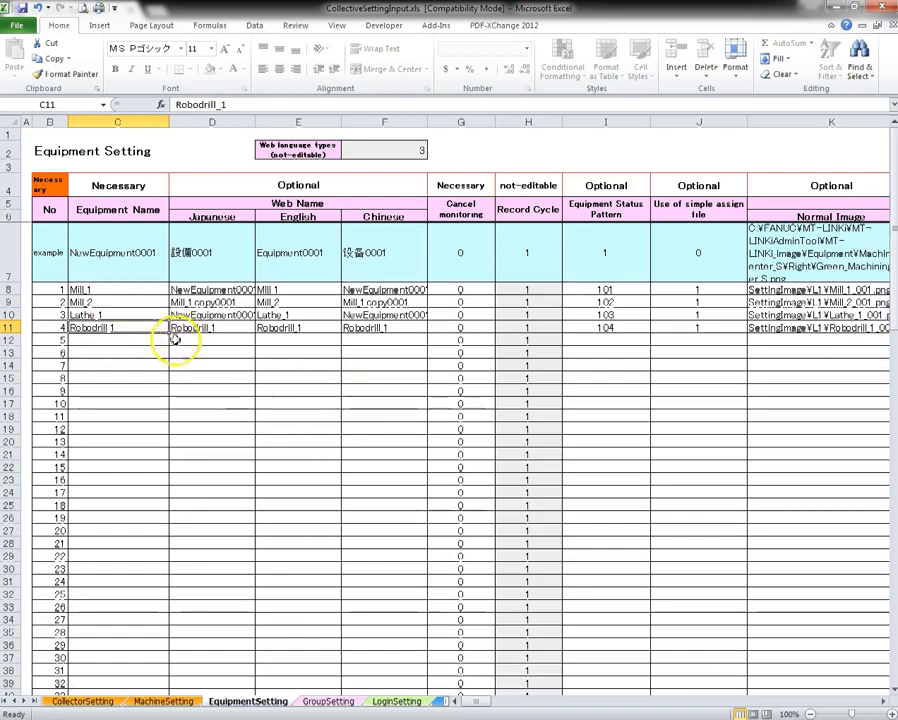
pyautogui.moveTo(155, 327); pyautogui.dragTo(441, 453)
pyautogui.click(470, 474)
pyautogui.click(615, 328)
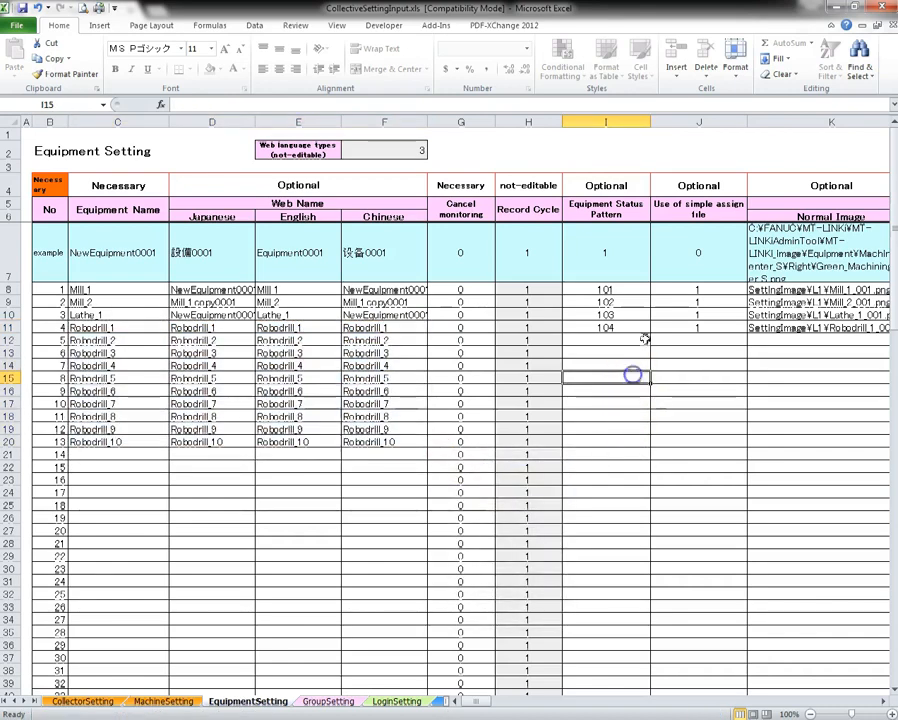
# Check Robodrill_1's equipment status pattern and icon image entries on the EquipmentSetting sheet
pyautogui.press('Right')
pyautogui.press('Right')
pyautogui.press('Right')
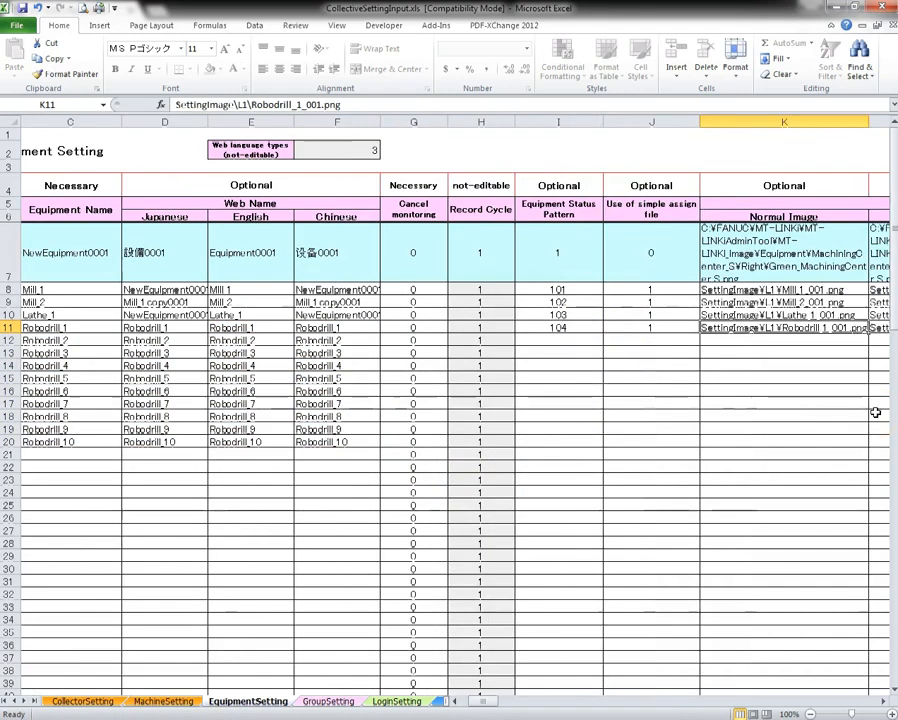
pyautogui.press('Left')
pyautogui.press('Left')
pyautogui.press('Left')
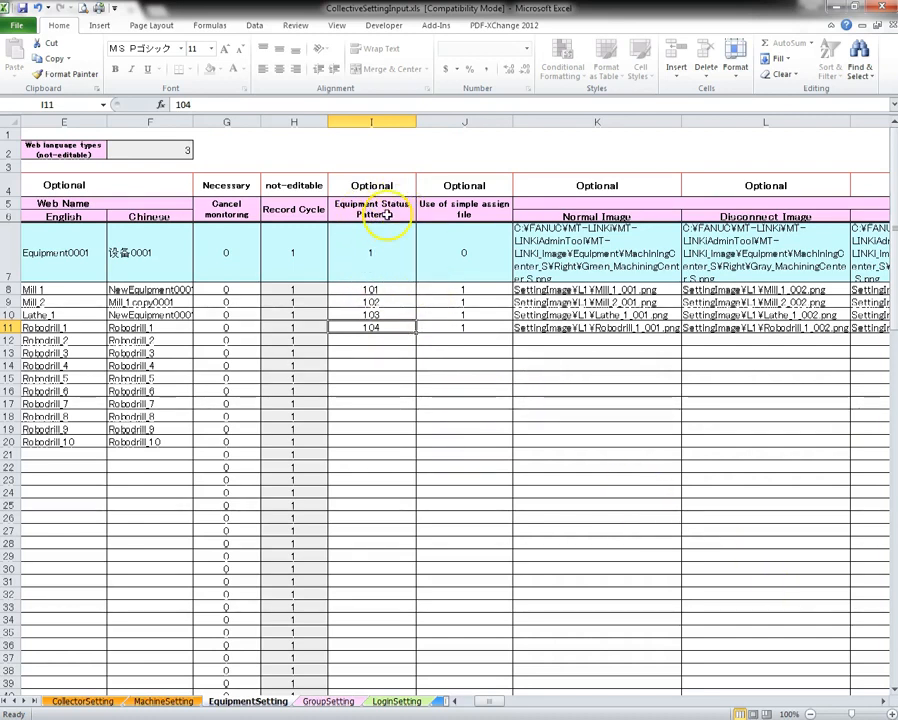
# Switch to MT-LINKi AdminTool and examine Robodrill_1's WARNING signal definition in the equipment settings, leaving without changes
pyautogui.hotkey('alt', 'Tab')
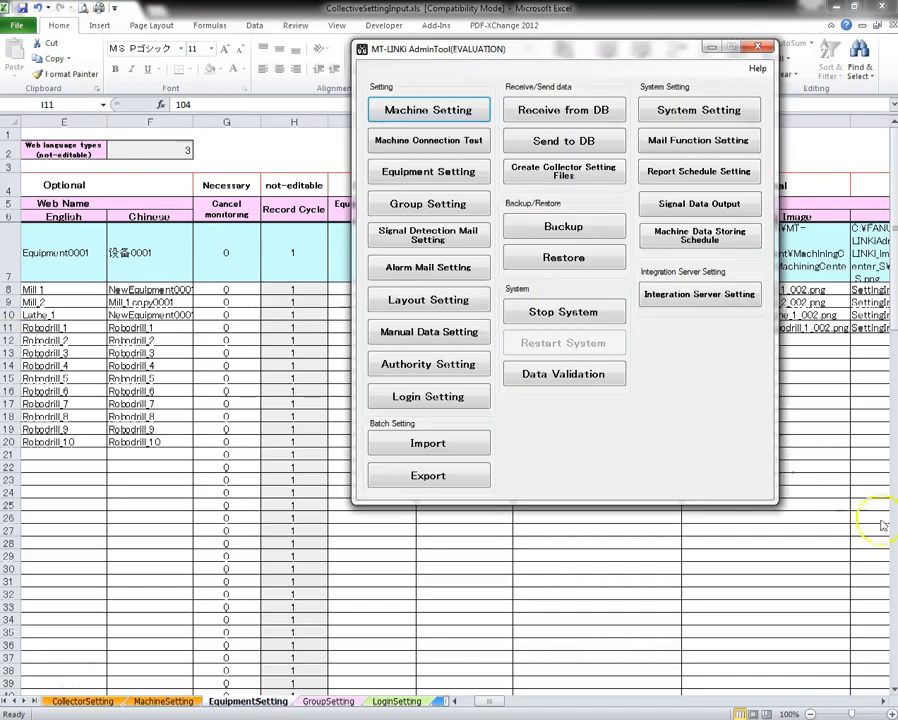
pyautogui.click(441, 178)
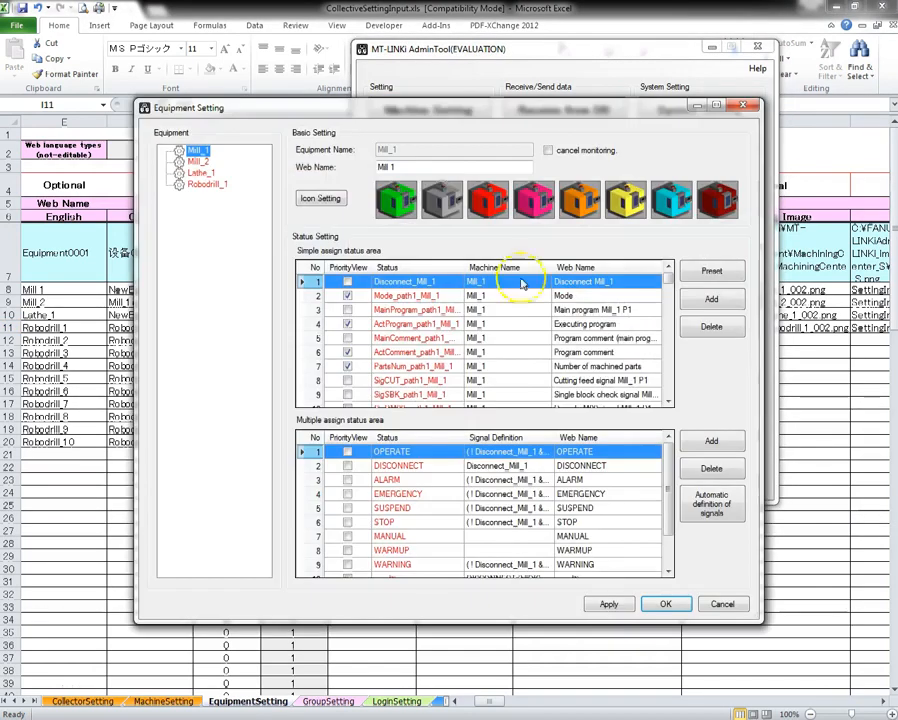
pyautogui.moveTo(667, 494); pyautogui.dragTo(664, 534)
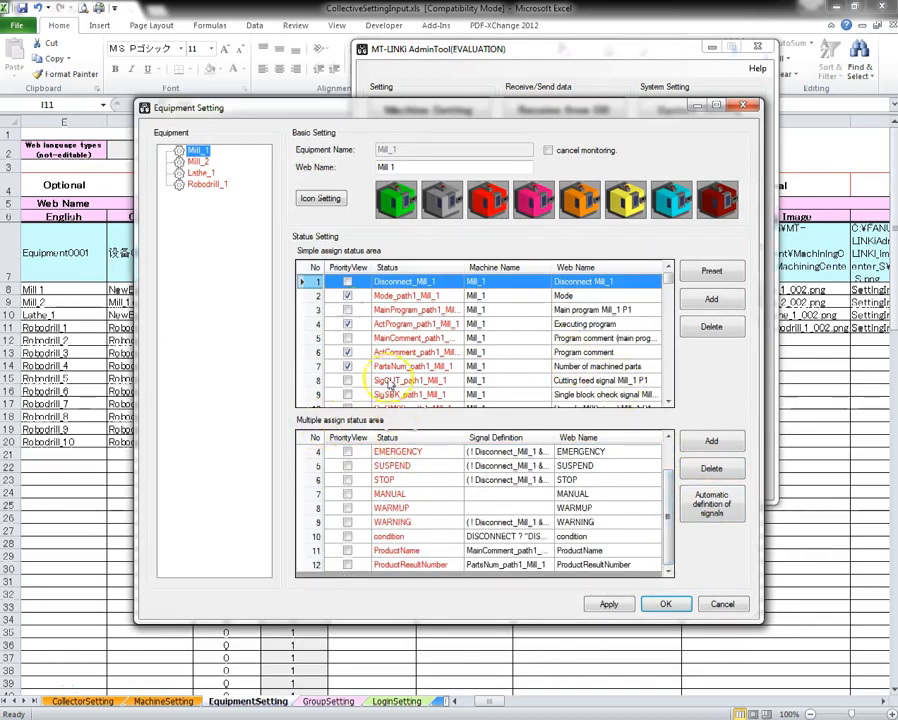
pyautogui.click(186, 184)
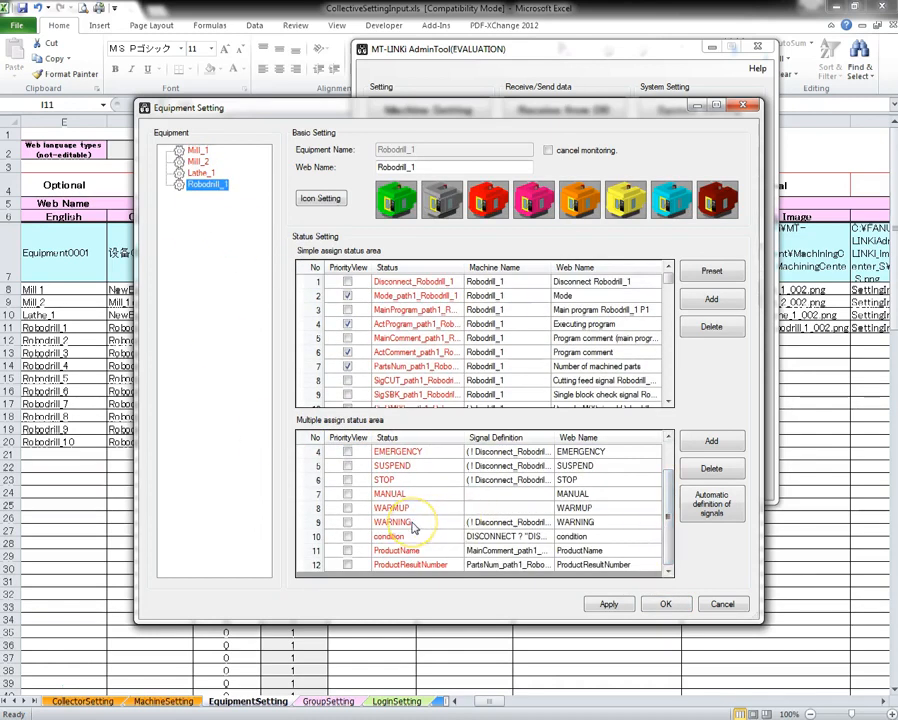
pyautogui.doubleClick(413, 527)
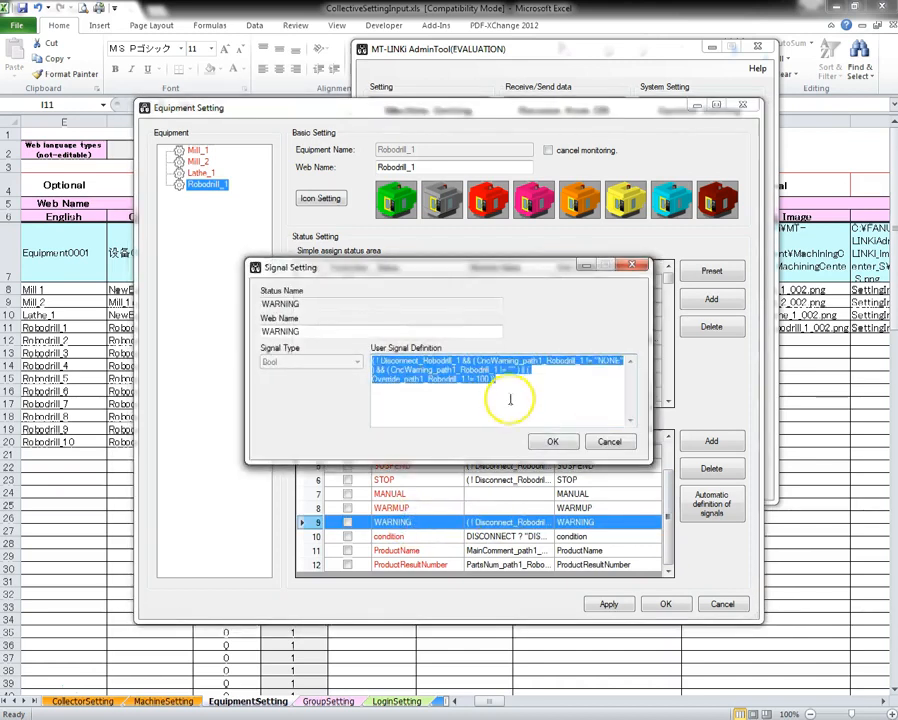
pyautogui.click(470, 385)
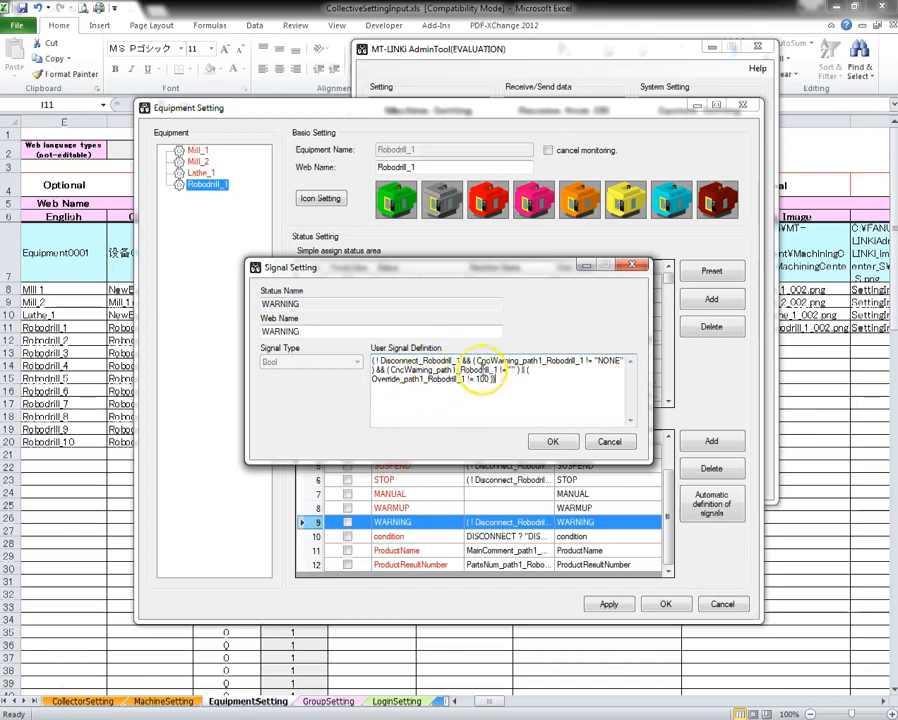
pyautogui.click(610, 441)
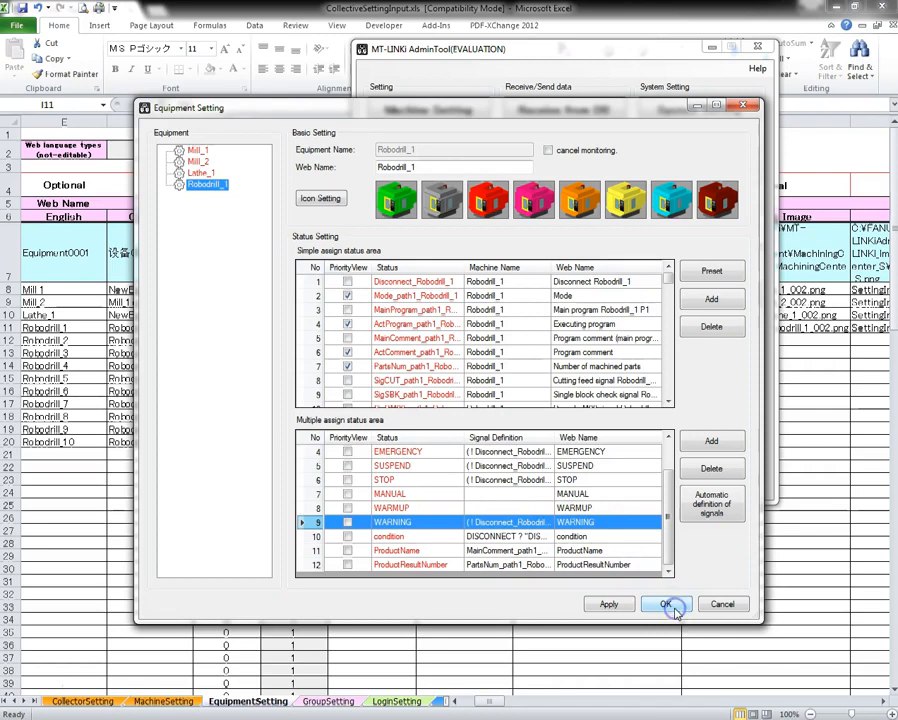
pyautogui.click(720, 605)
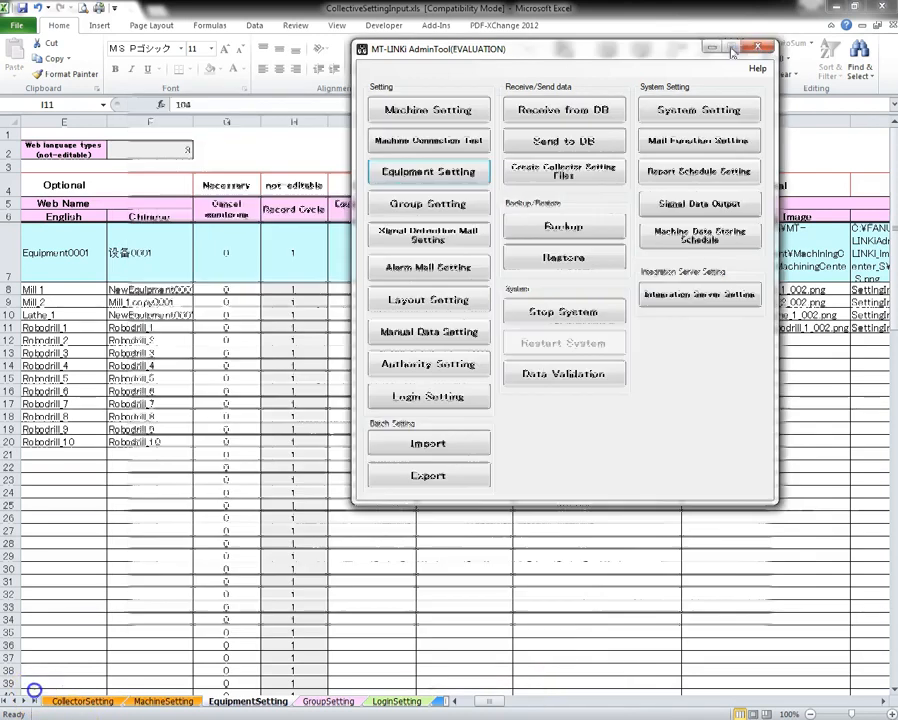
pyautogui.click(755, 47)
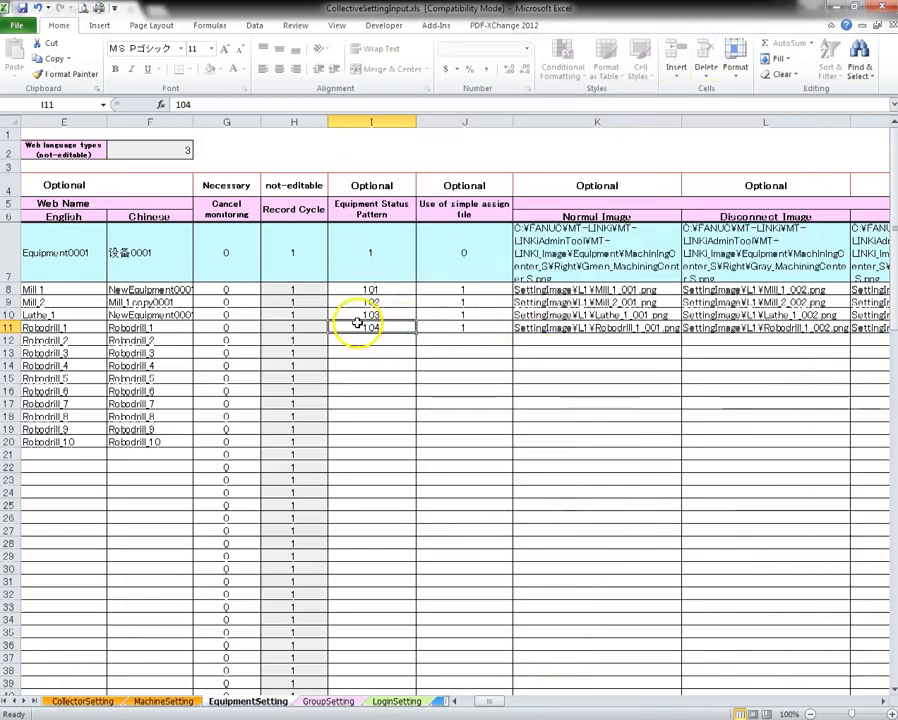
# Fill the equipment status patterns as a series from 104 to 113 and copy Robodrill_1's simple assign setting and icon images down to row 20
pyautogui.moveTo(416, 334); pyautogui.dragTo(403, 450)
pyautogui.click(444, 467)
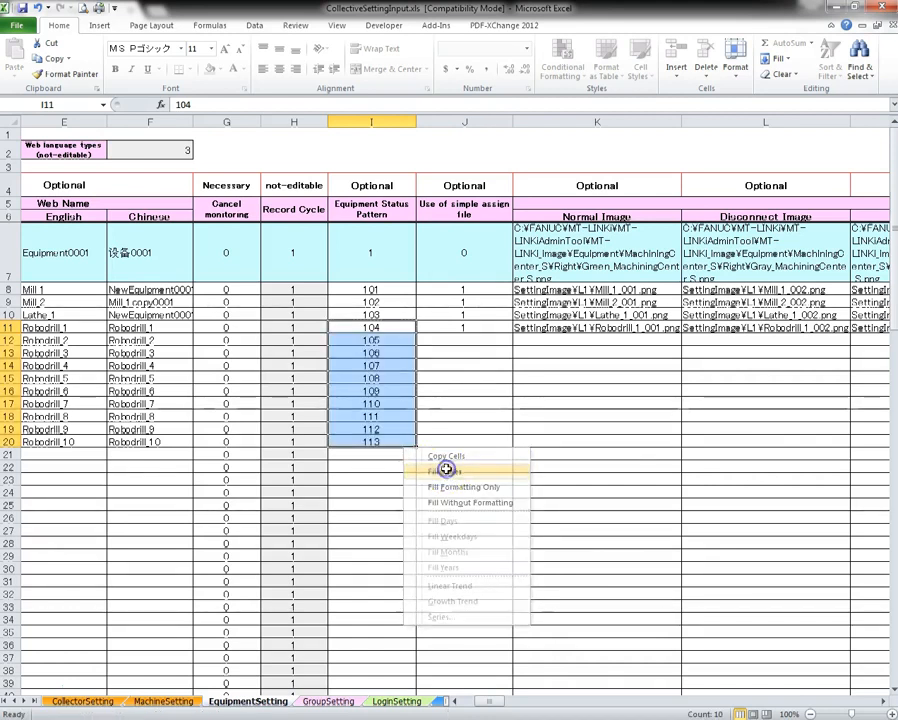
pyautogui.click(480, 329)
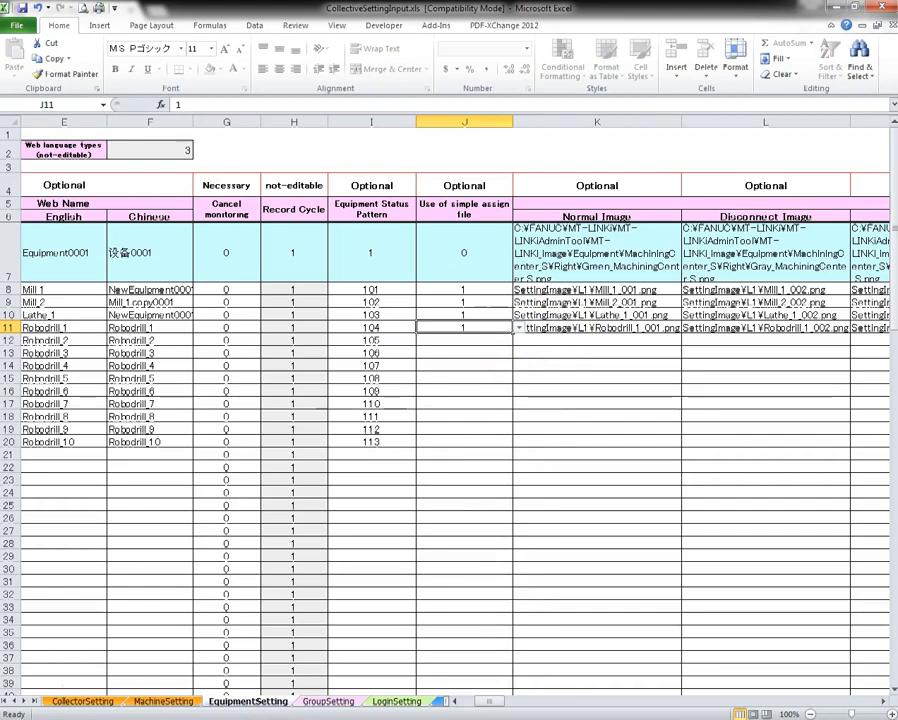
pyautogui.moveTo(518, 328); pyautogui.dragTo(697, 447)
pyautogui.hotkey('alt', 'e')
pyautogui.press('c')
pyautogui.press('Return')
# Fill the Machine 1 column down as a series from Robodrill_1 to Robodrill_10
pyautogui.press('Right')
pyautogui.press('Right')
pyautogui.press('Right')
pyautogui.press('Right')
pyautogui.press('Right')
pyautogui.press('Right')
pyautogui.press('Right')
pyautogui.press('Right')
pyautogui.press('Right')
pyautogui.press('Right')
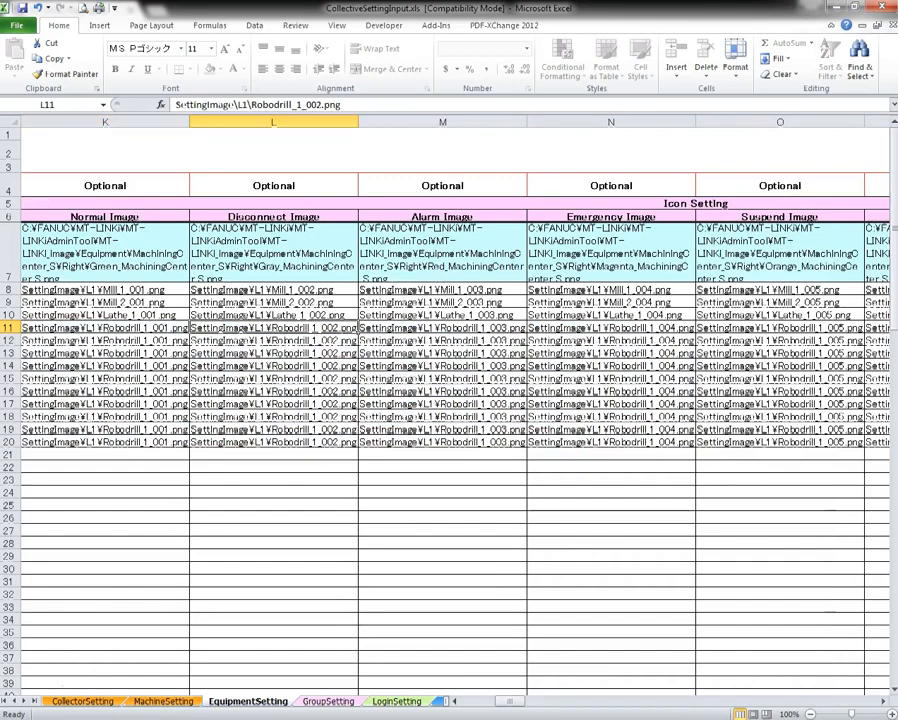
pyautogui.press('Left')
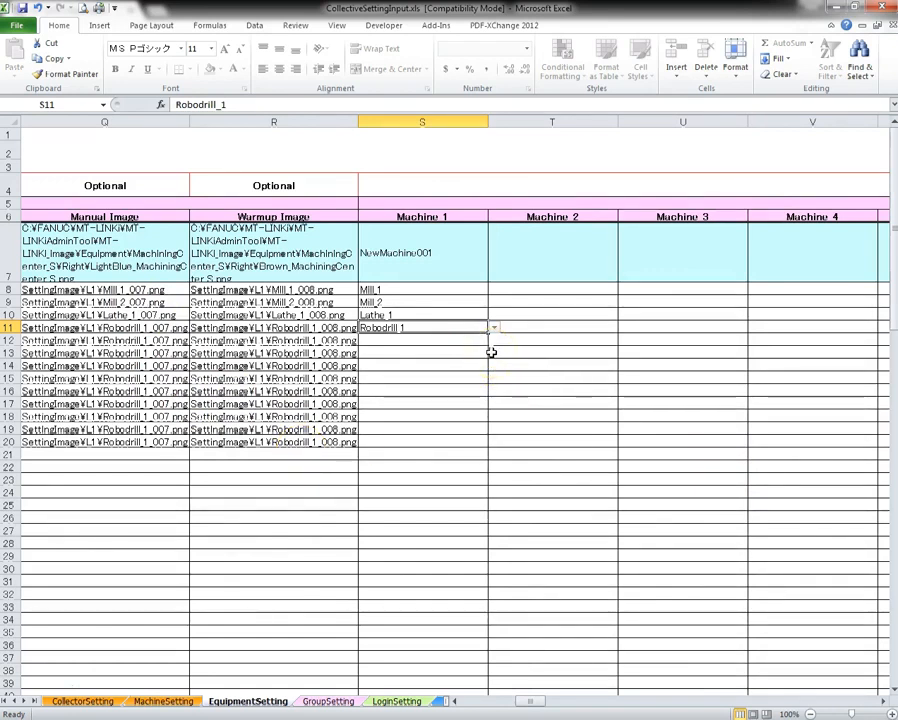
pyautogui.moveTo(491, 335); pyautogui.dragTo(476, 446)
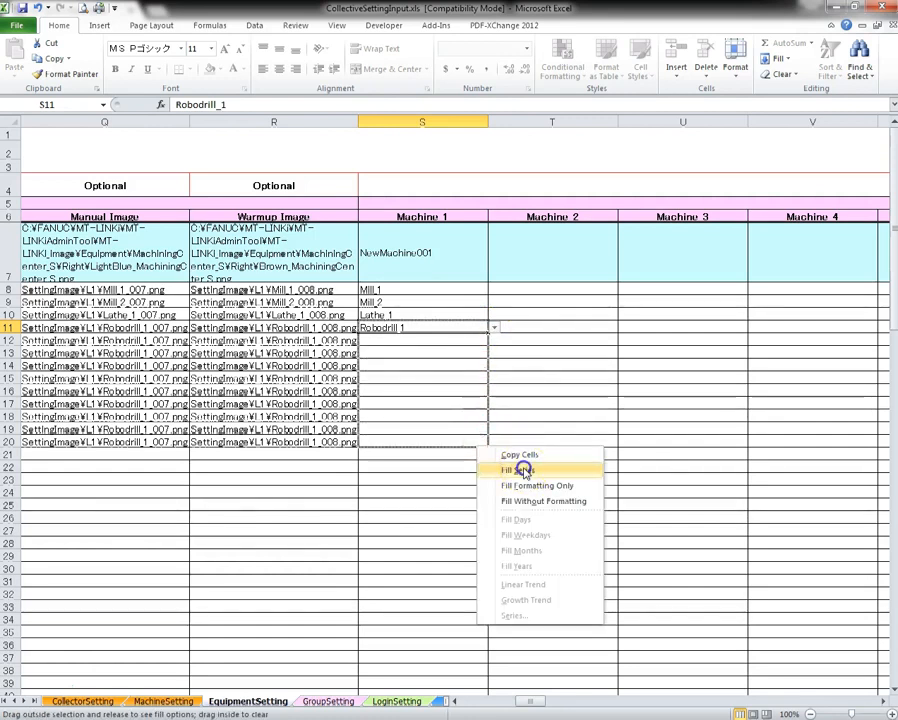
pyautogui.click(520, 469)
pyautogui.click(537, 380)
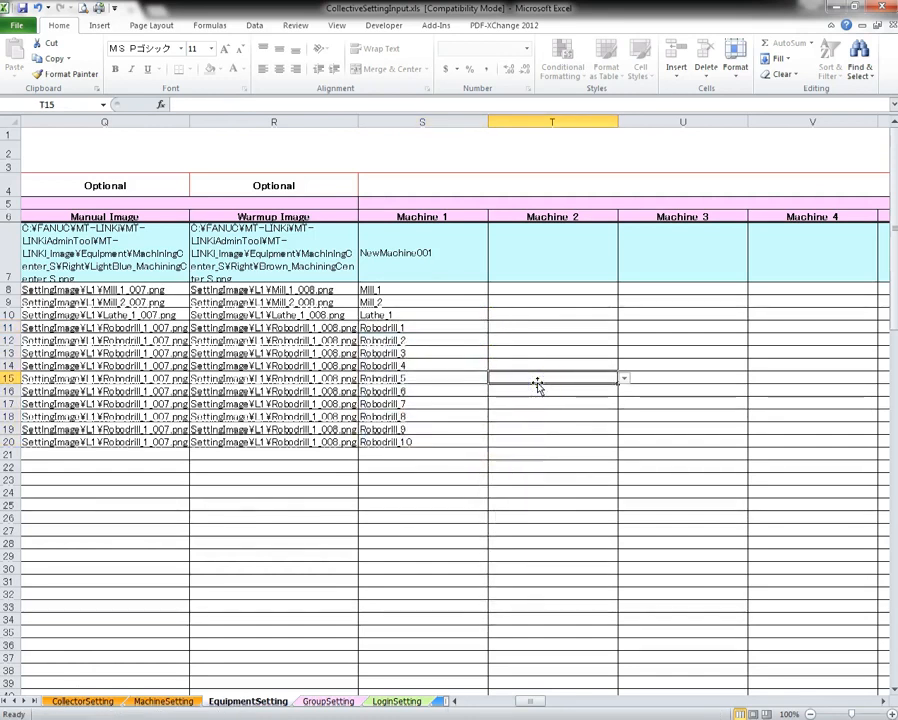
# On the GroupSetting sheet, fill Widget_Crank_Line's Equipment 1 to Equipment 10 as a series from Robodrill_1 to Robodrill_10
pyautogui.hotkey('ctrl', 'pagedown')
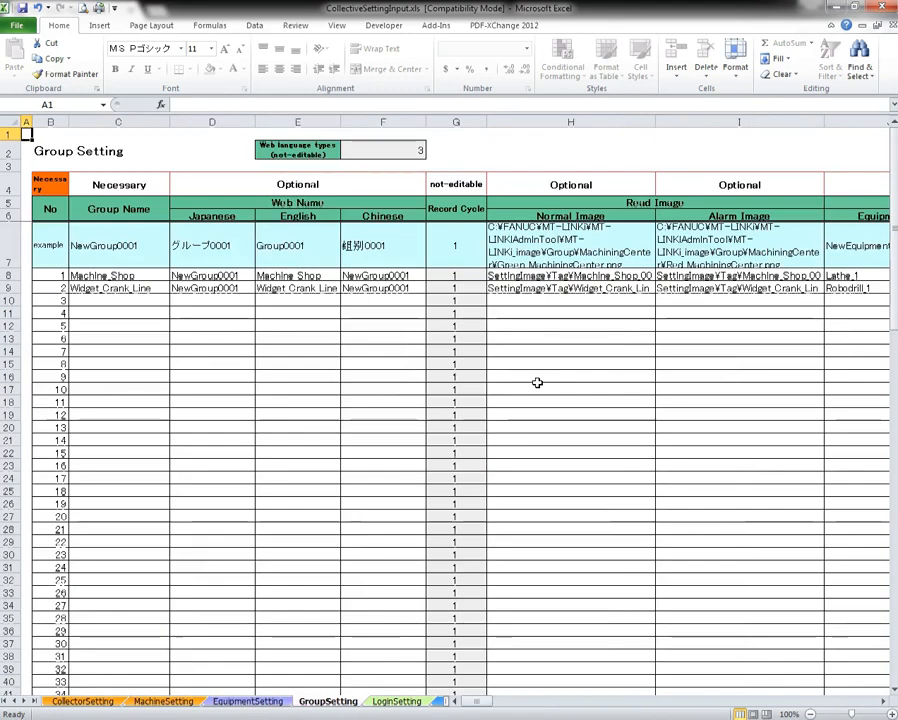
pyautogui.click(314, 299)
pyautogui.press('Up')
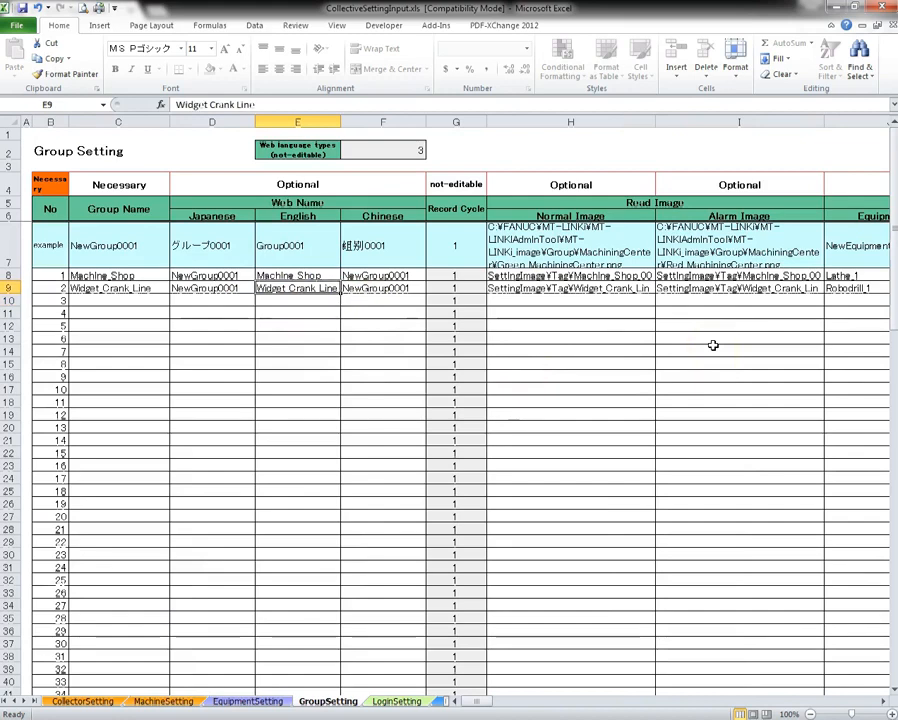
pyautogui.press('Right')
pyautogui.press('Right')
pyautogui.press('Right')
pyautogui.press('Right')
pyautogui.press('Right')
pyautogui.press('Right')
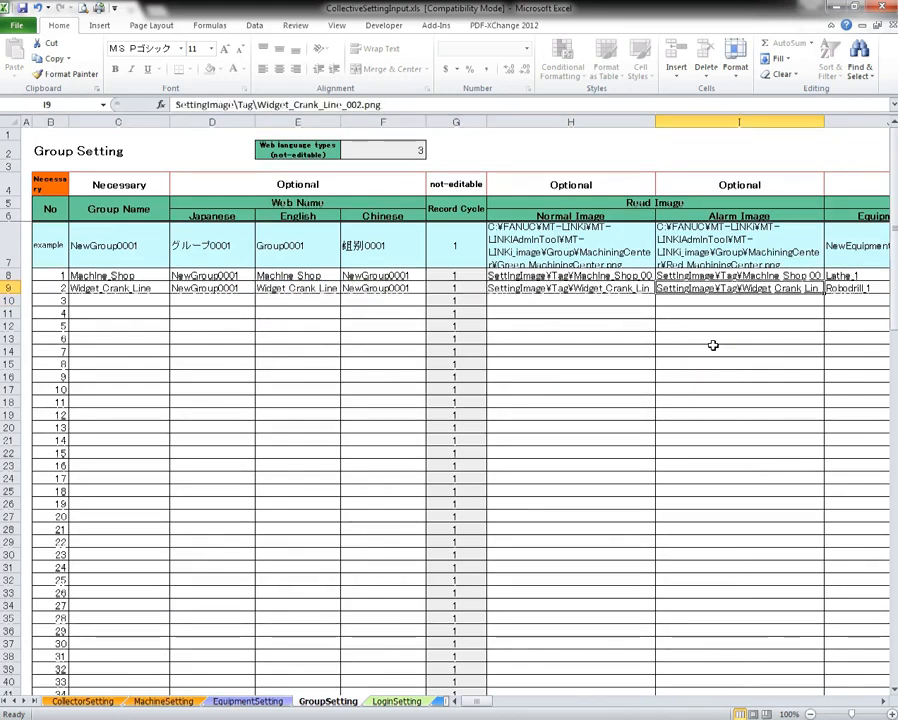
pyautogui.press('Right')
pyautogui.press('Right')
pyautogui.press('Left')
pyautogui.press('Left')
pyautogui.press('Left')
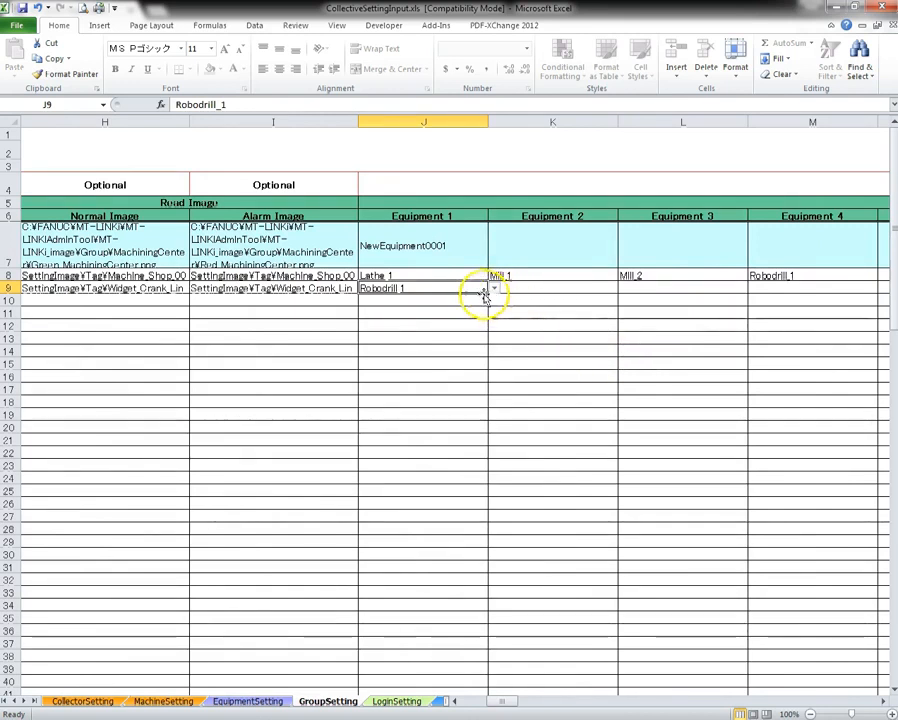
pyautogui.moveTo(490, 293); pyautogui.dragTo(286, 288)
pyautogui.click(316, 306)
pyautogui.click(374, 326)
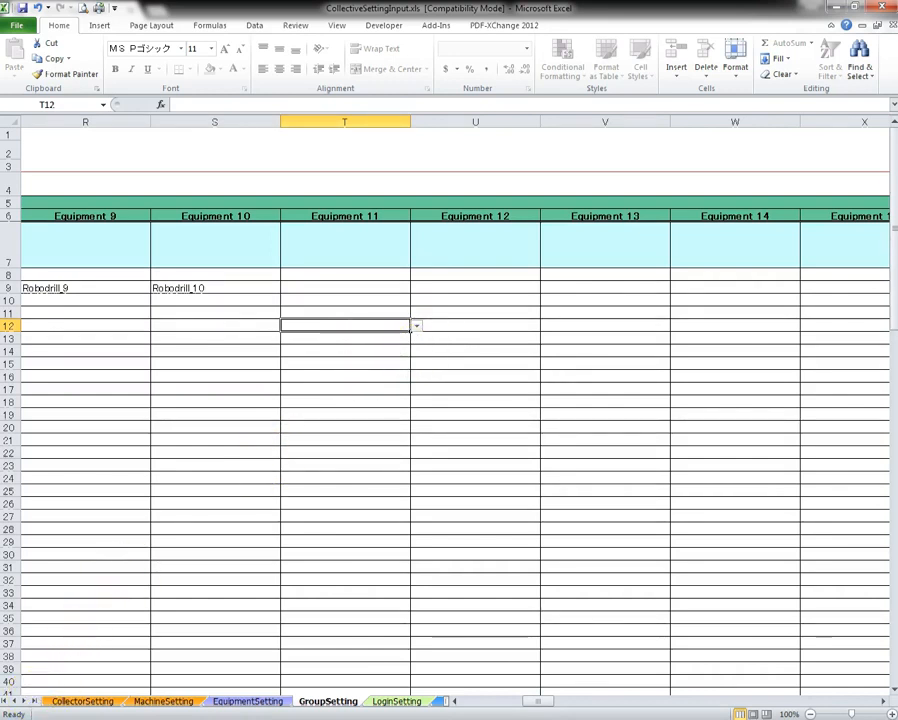
# Close CollectiveSettingInput.xls, saving the changes in its current file format
pyautogui.hotkey('ctrl', 'w')
pyautogui.click(386, 388)
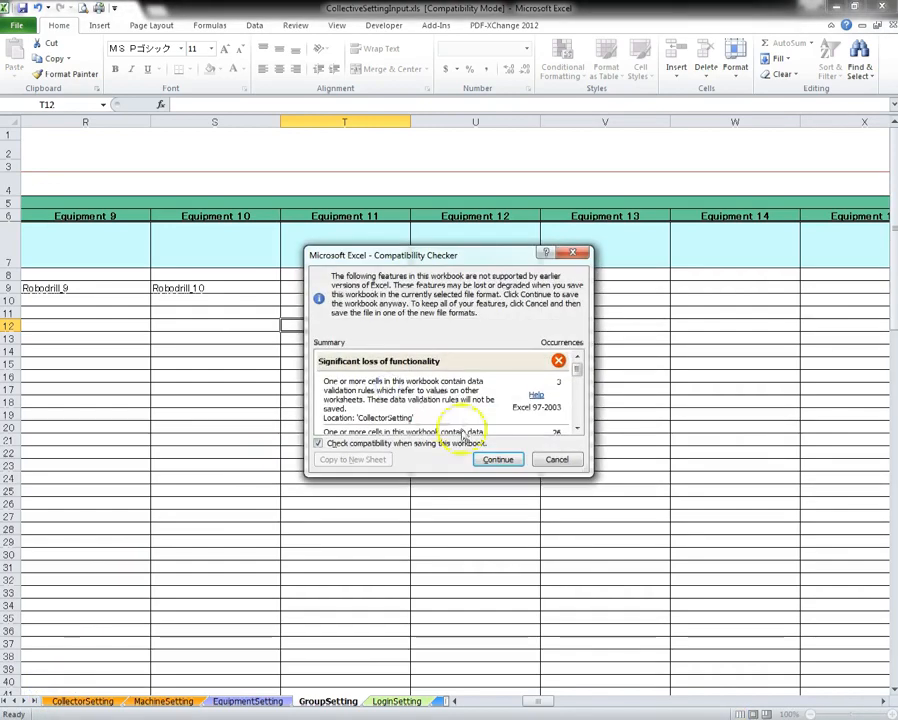
pyautogui.click(498, 459)
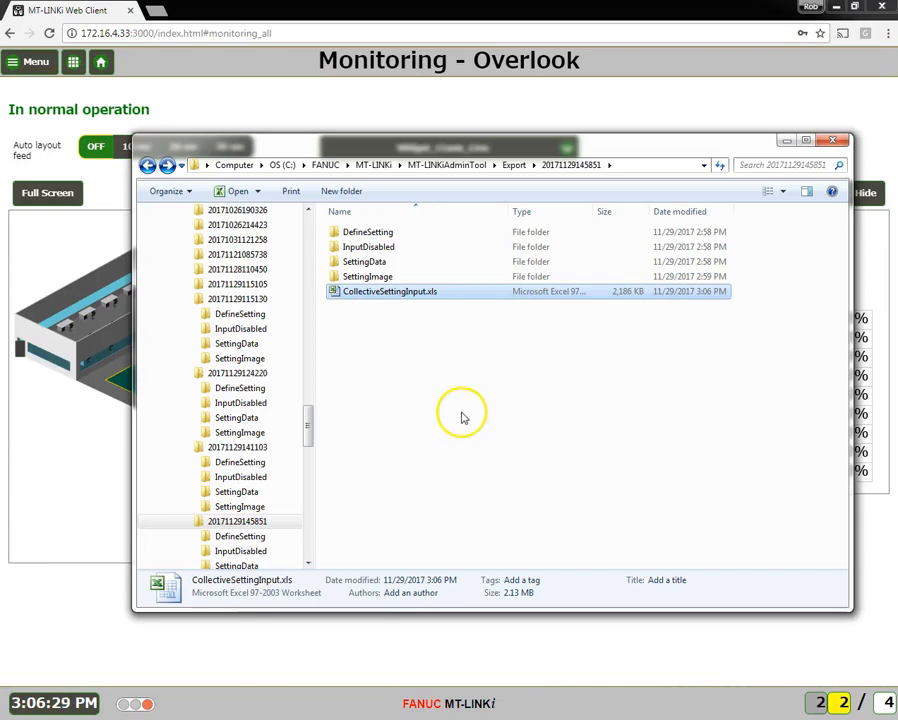
# Open EquipmentStatusSetting.xls from the export's DefineSetting folder and show its Pattern_104 sheet
pyautogui.doubleClick(381, 233)
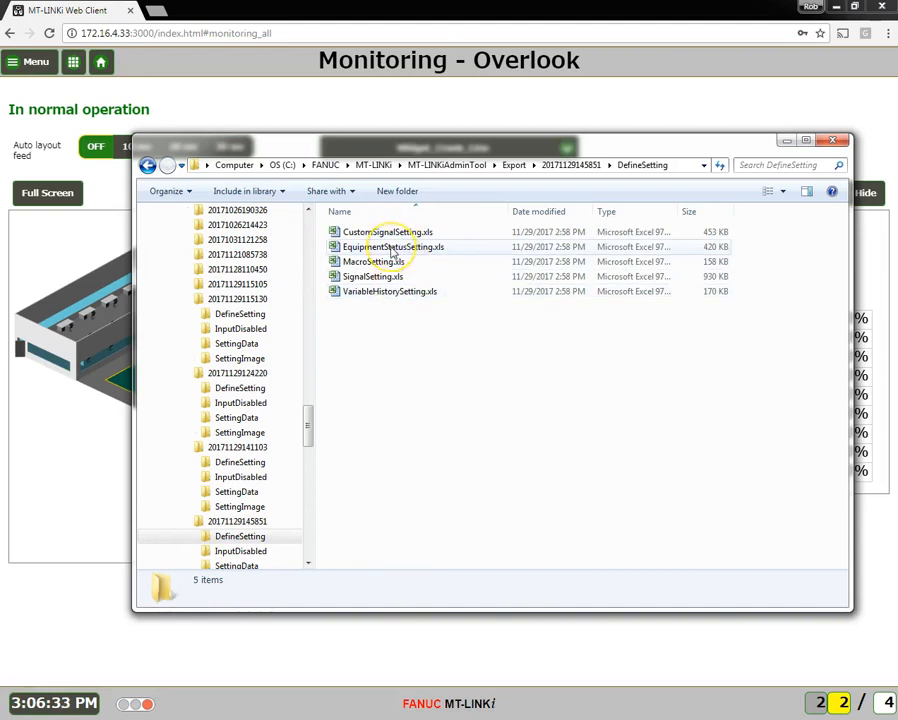
pyautogui.doubleClick(446, 250)
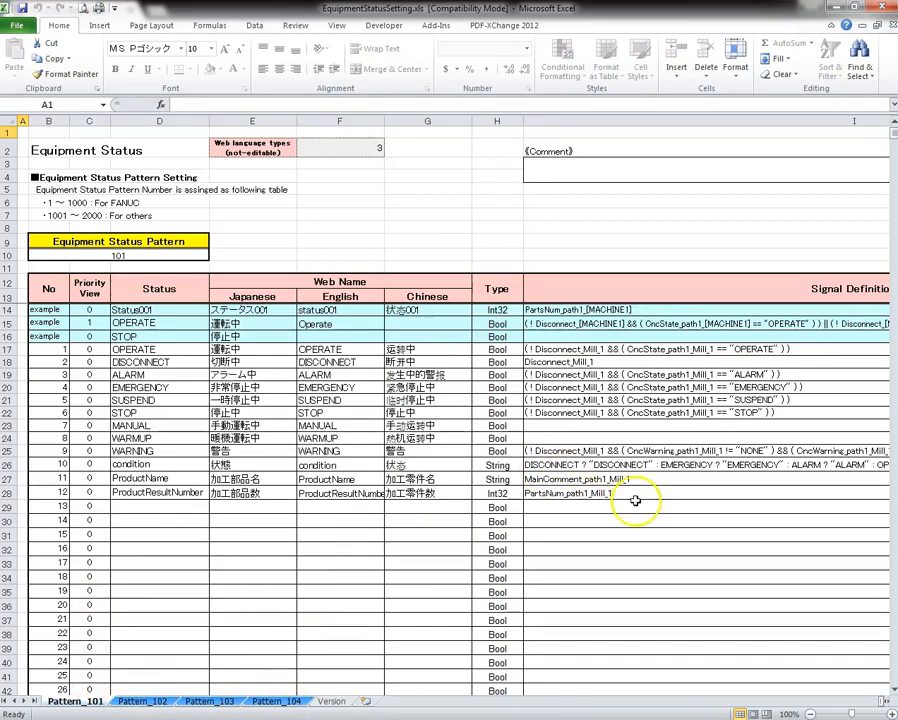
pyautogui.click(280, 701)
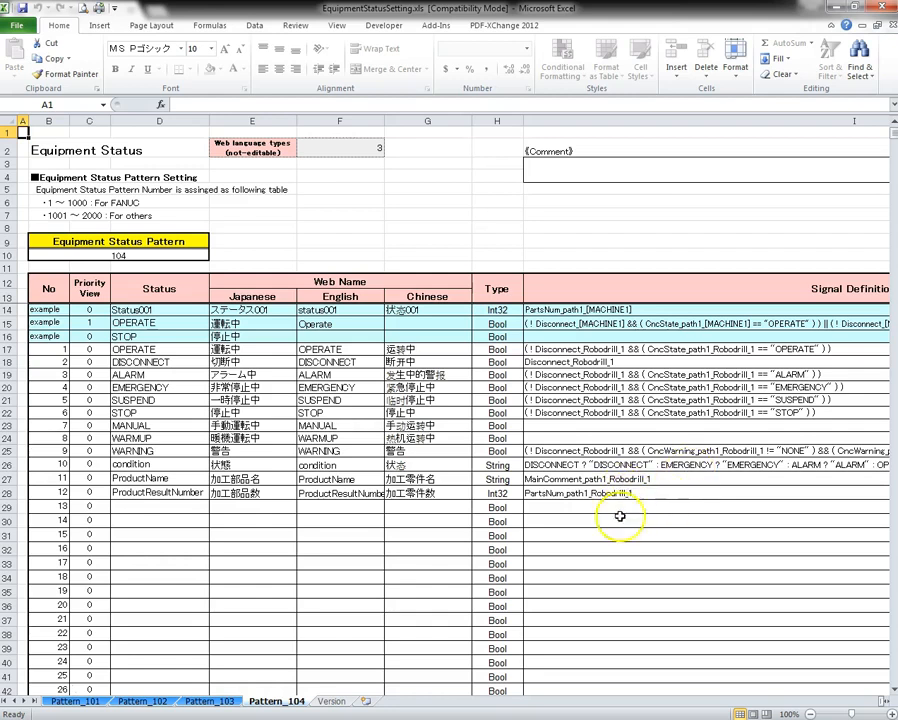
# Create a copy of the Pattern_104 sheet placed before the Version sheet
pyautogui.rightClick(298, 706)
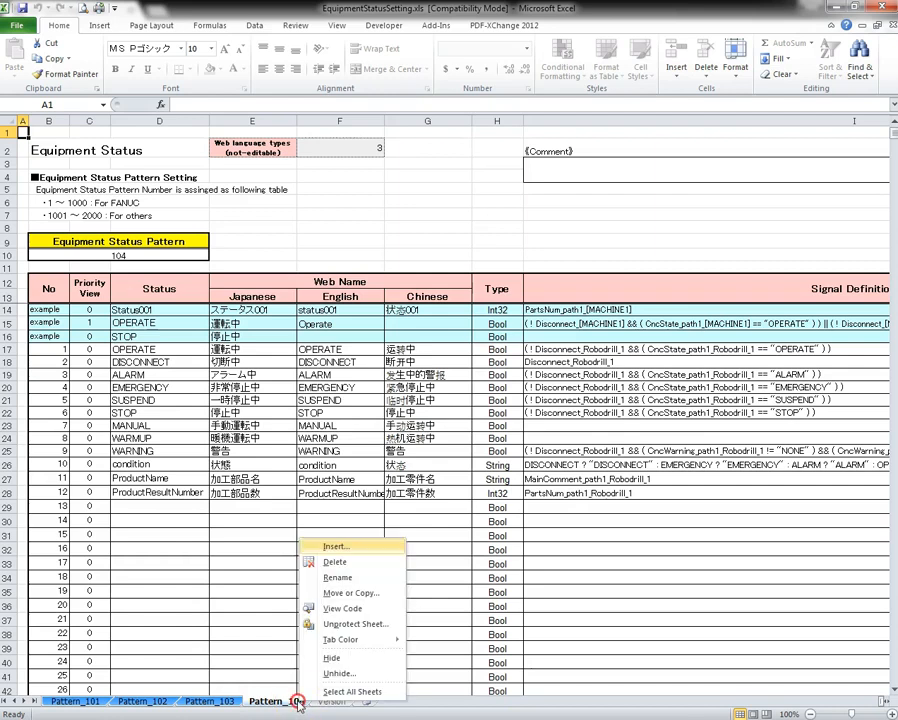
pyautogui.click(350, 592)
pyautogui.click(258, 646)
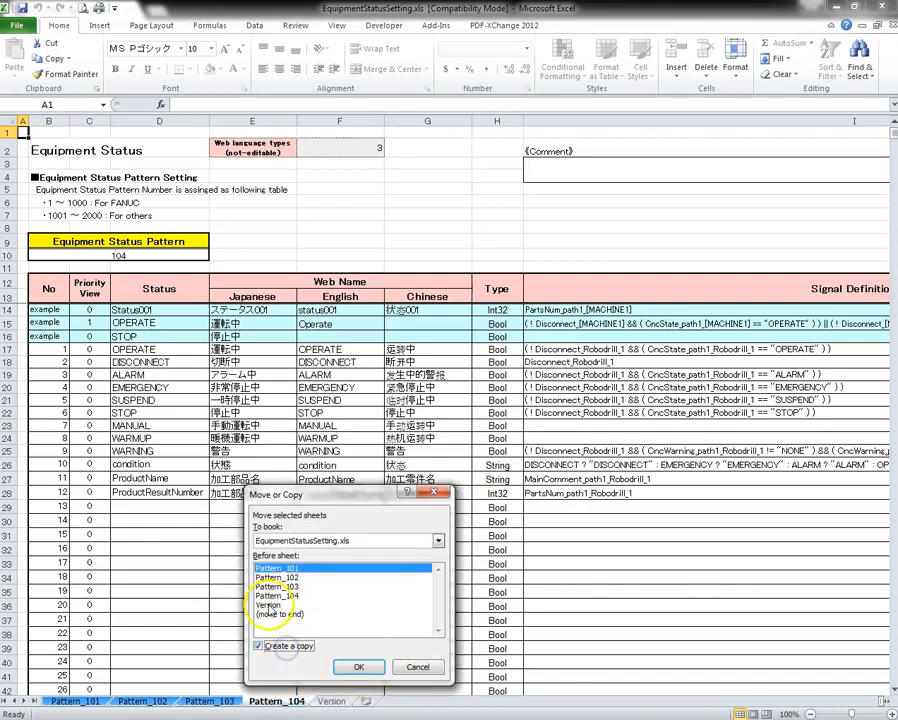
pyautogui.click(270, 604)
pyautogui.click(359, 666)
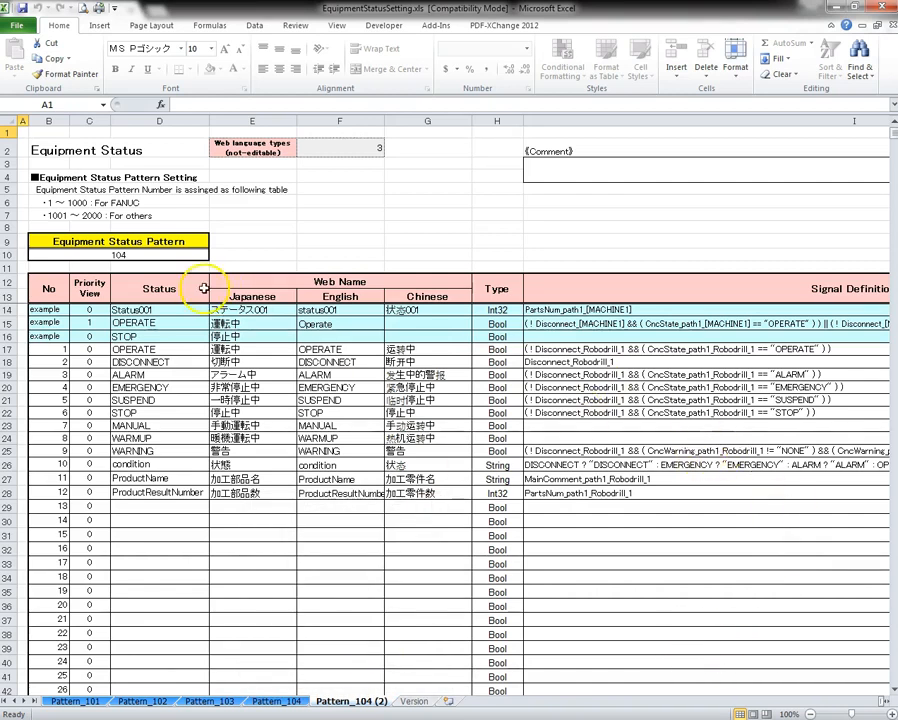
# Unprotect the copied Pattern_104 sheet and set its equipment status pattern number to 105
pyautogui.click(295, 25)
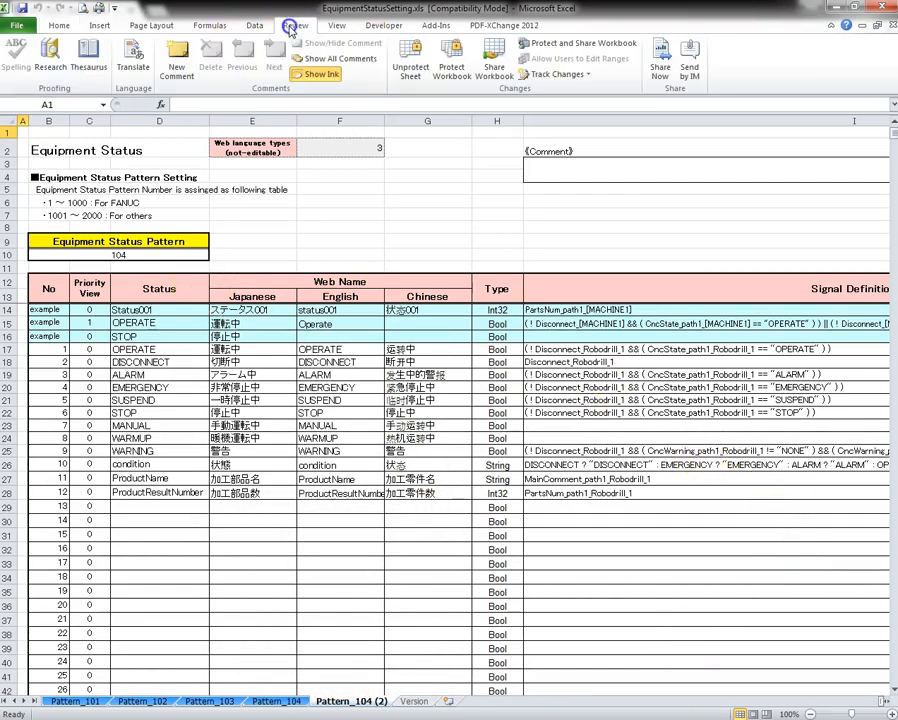
pyautogui.click(405, 60)
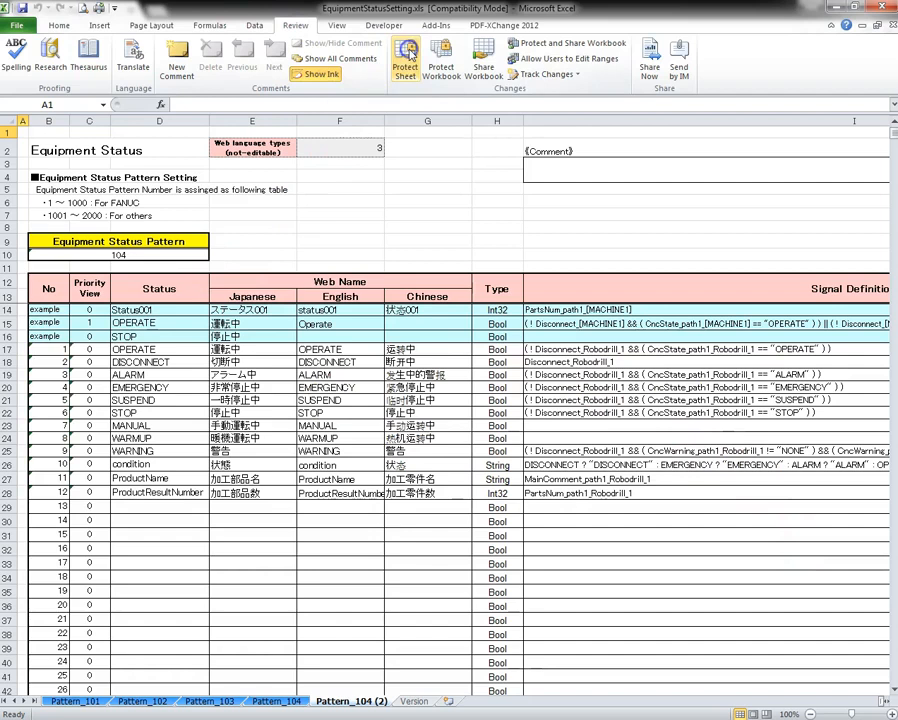
pyautogui.click(118, 253)
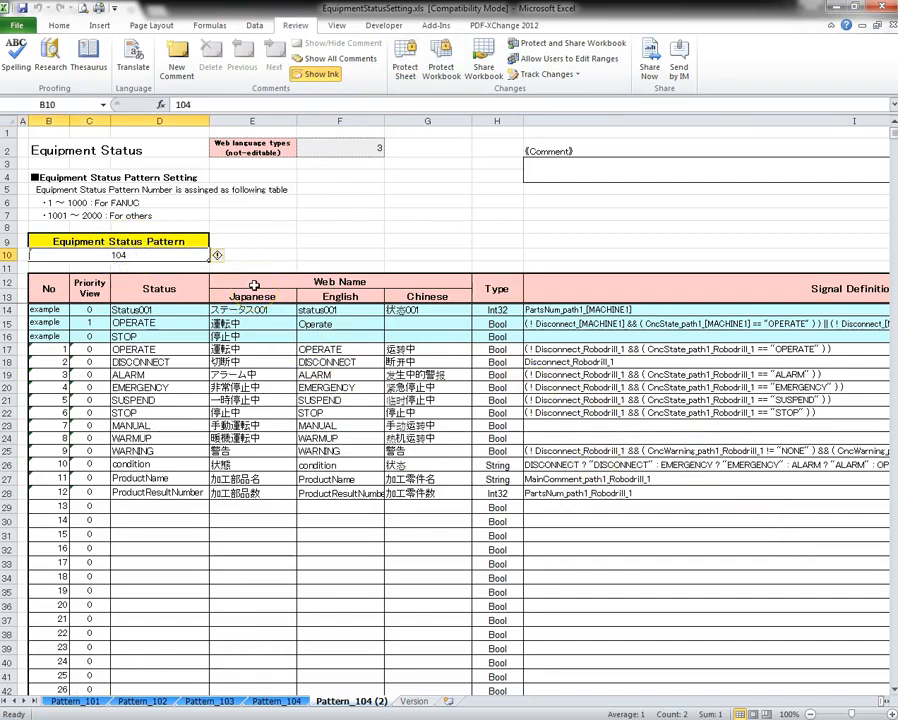
pyautogui.write('10')
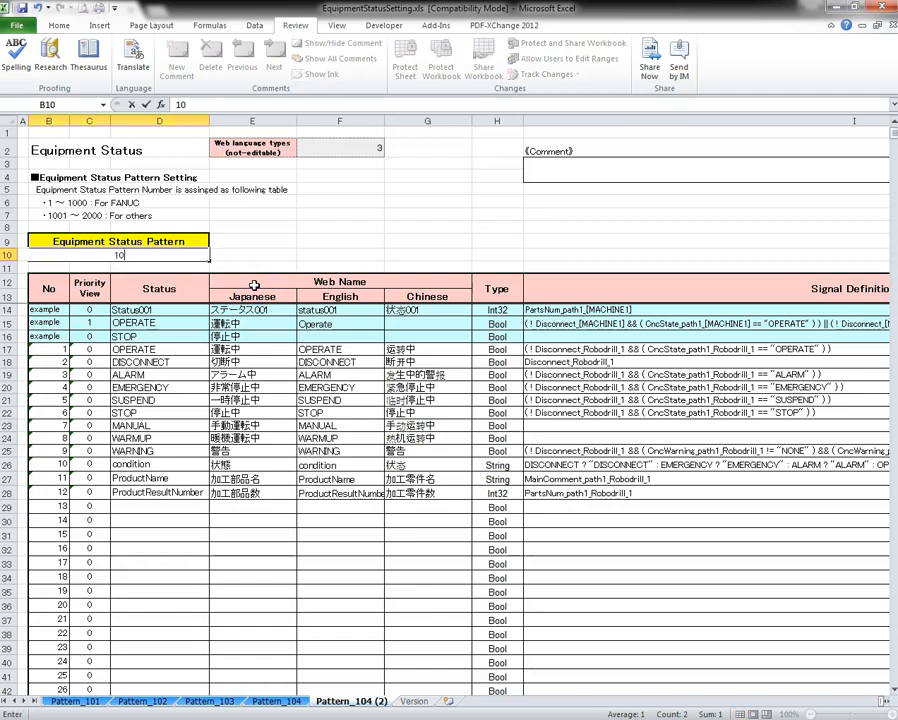
pyautogui.press('Return')
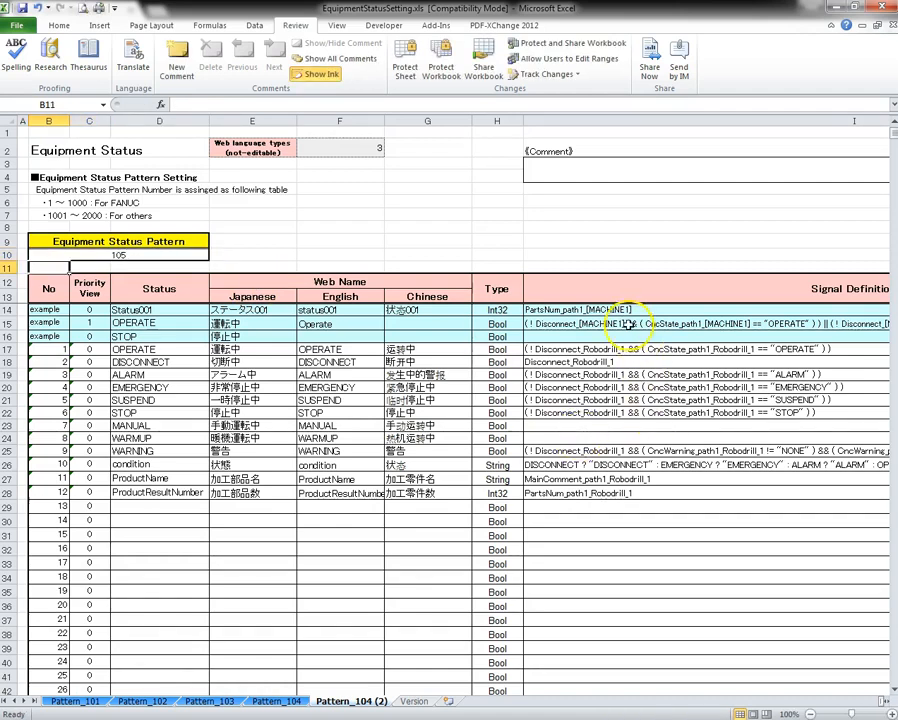
# Replace every occurrence of Robodrill_1 with Robodrill_2 on the copied Pattern_104 sheet
pyautogui.click(59, 25)
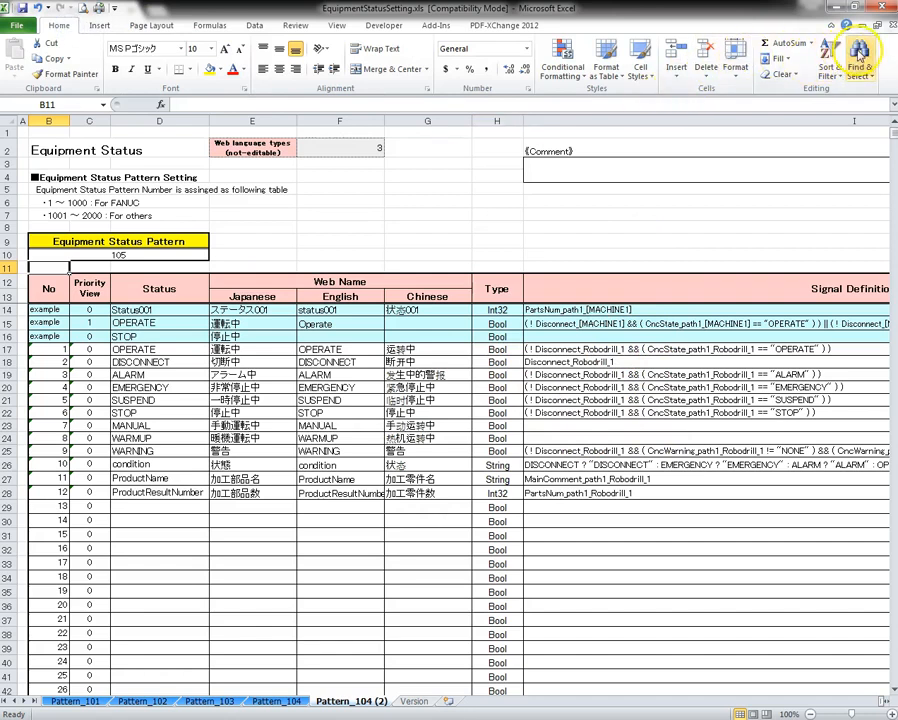
pyautogui.click(862, 62)
pyautogui.click(810, 105)
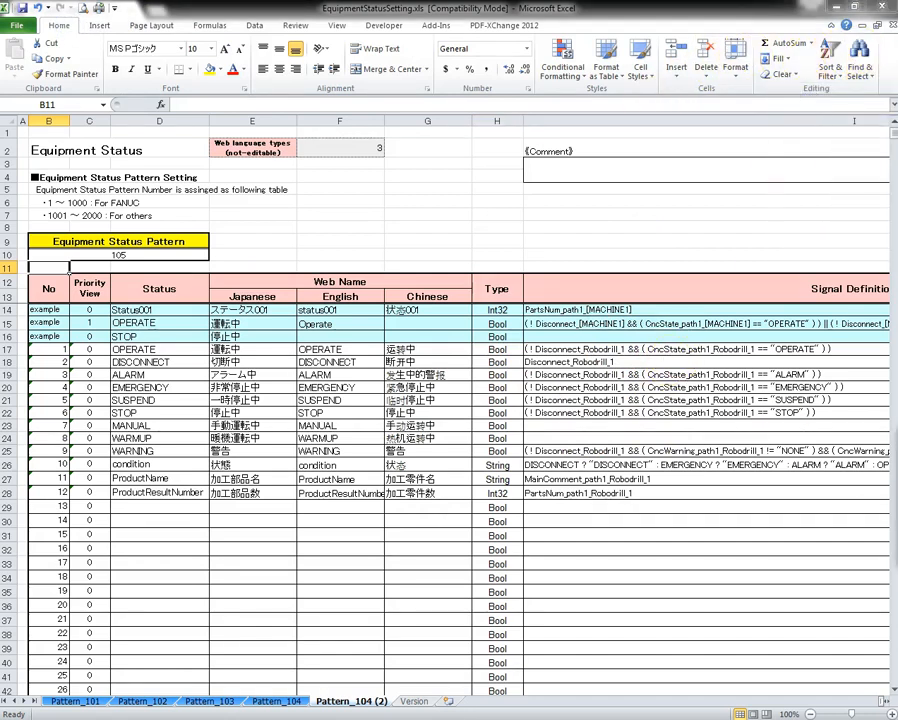
pyautogui.moveTo(880, 548); pyautogui.dragTo(268, 311)
pyautogui.click(270, 350)
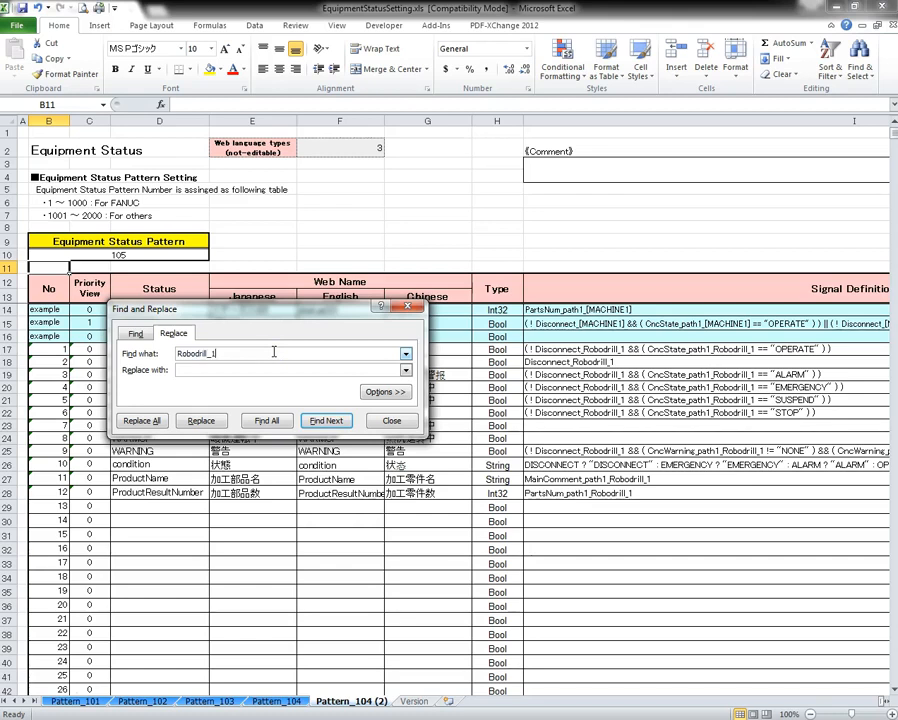
pyautogui.click(149, 343)
pyautogui.hotkey('ctrl', 'c')
pyautogui.rightClick(185, 354)
pyautogui.click(220, 381)
pyautogui.click(203, 371)
pyautogui.rightClick(200, 371)
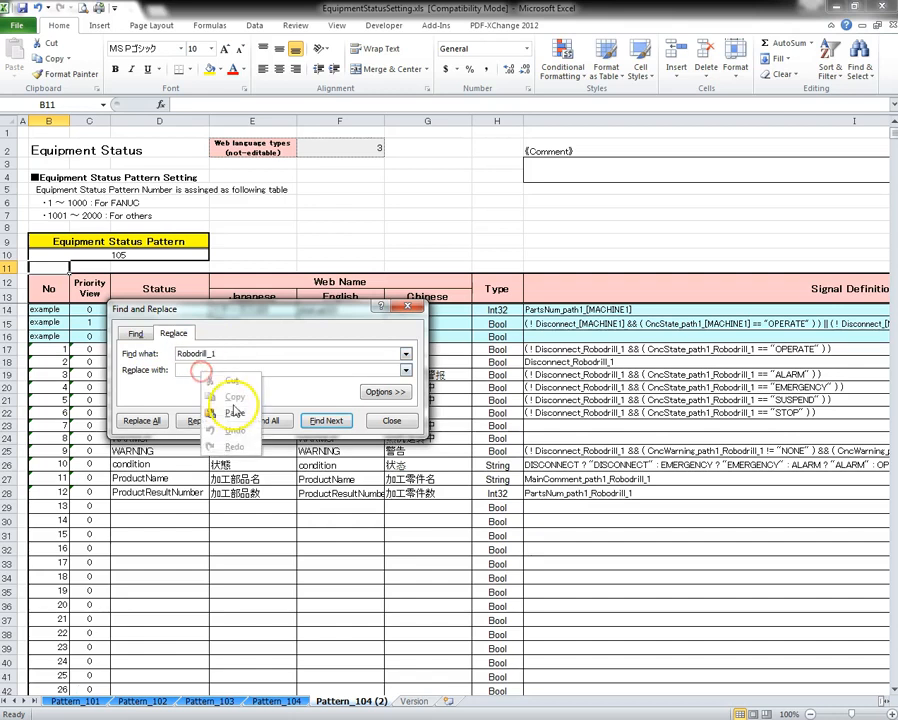
pyautogui.click(234, 412)
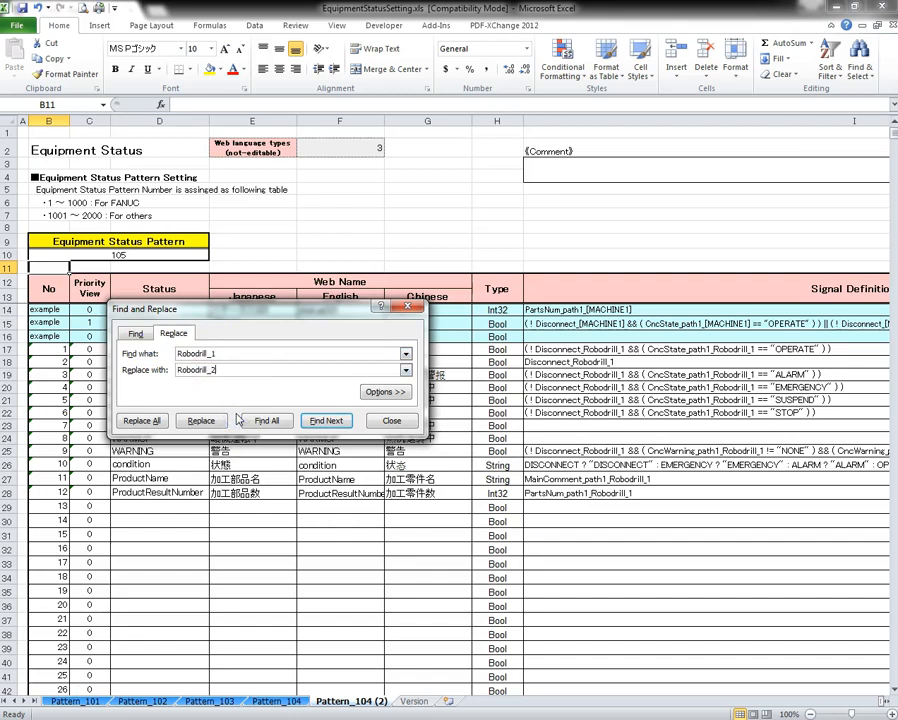
pyautogui.click(136, 420)
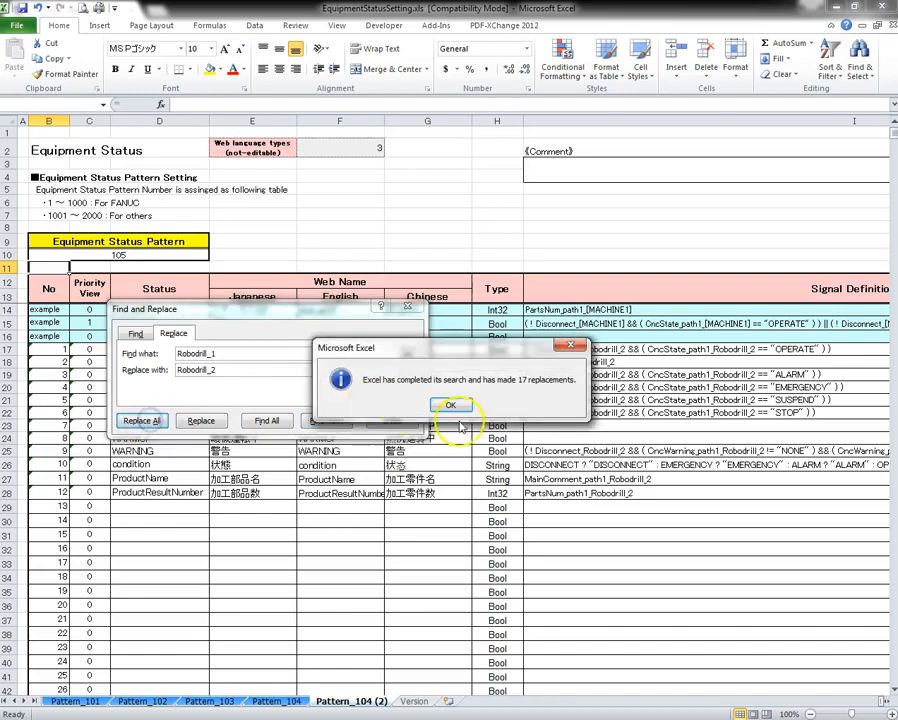
pyautogui.click(447, 408)
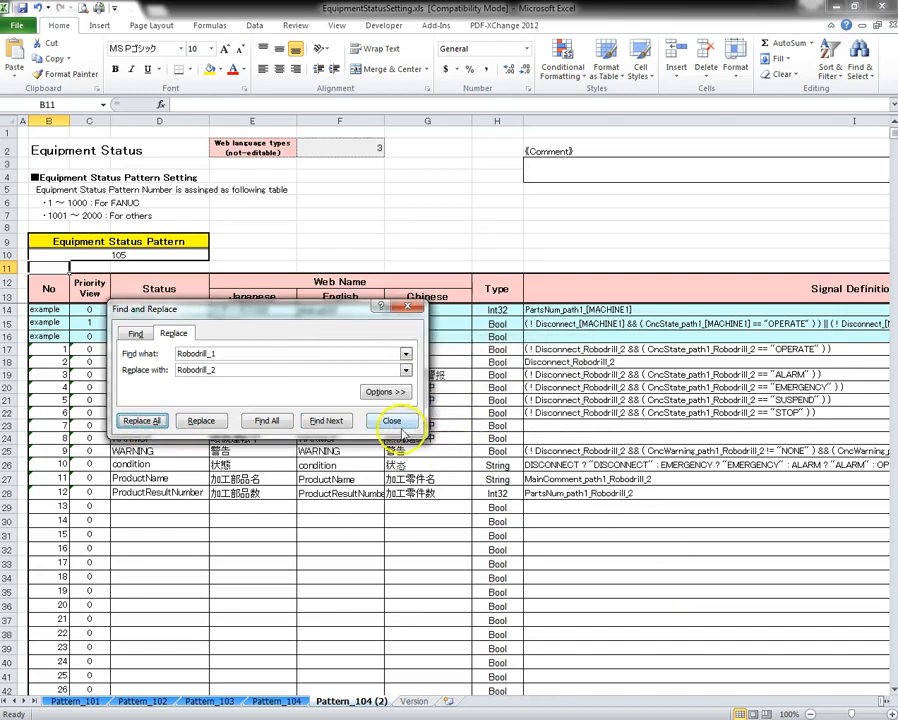
pyautogui.click(394, 474)
pyautogui.click(612, 543)
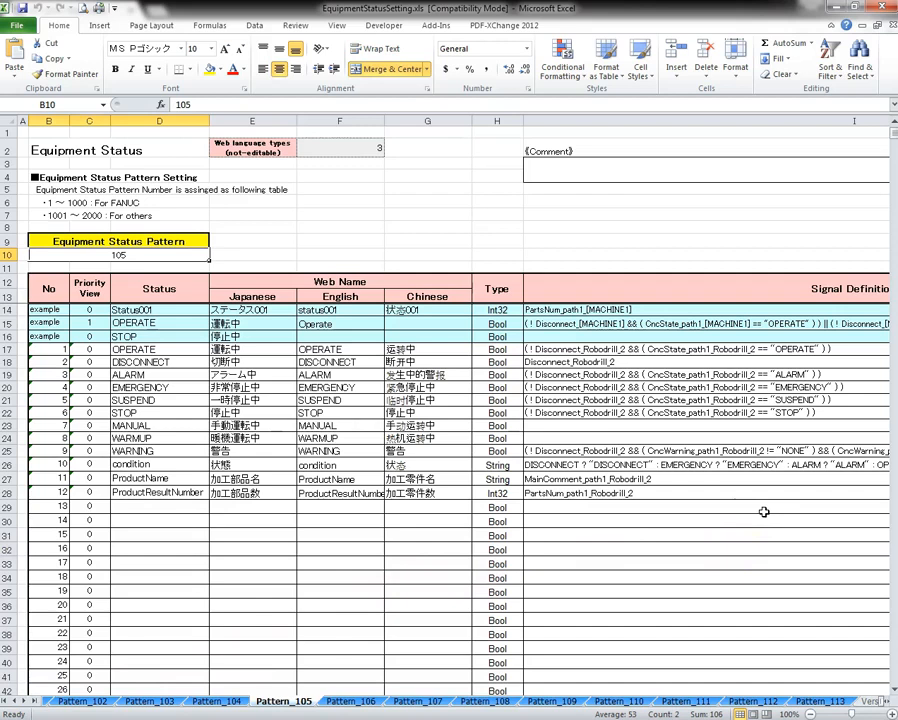
# Review the equipment status pattern sheets from Pattern_105 through Pattern_113, and close EquipmentStatusSetting.xls
pyautogui.hotkey('ctrl', 'pagedown')
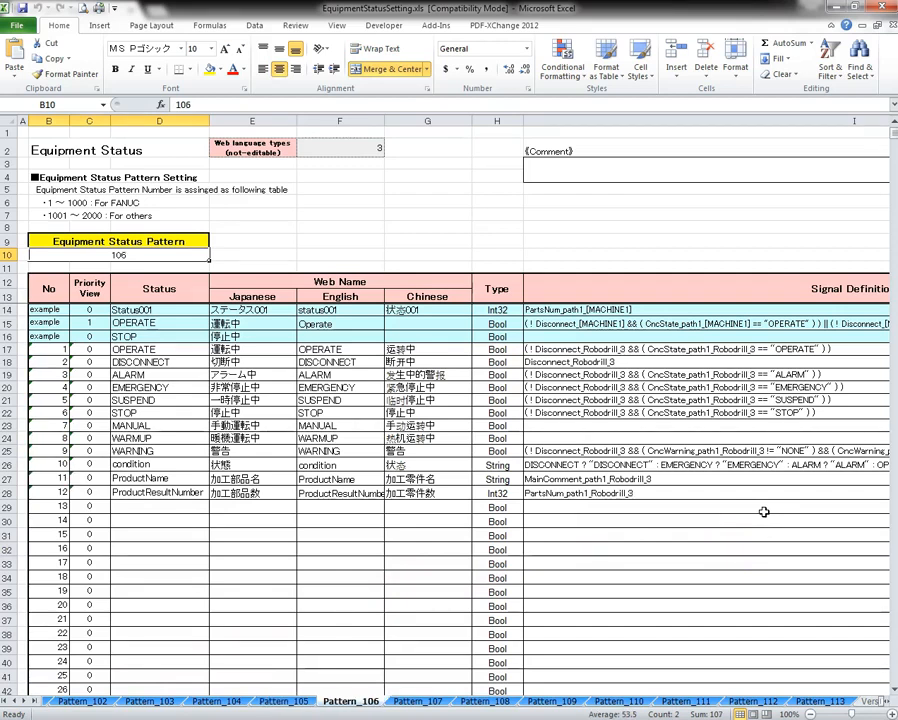
pyautogui.hotkey('ctrl', 'pagedown')
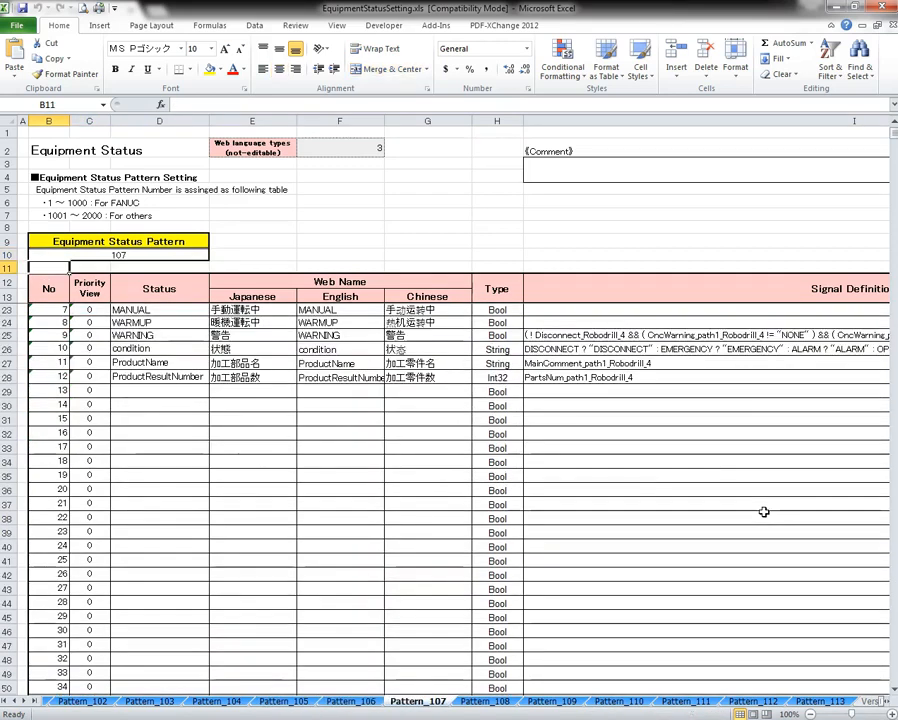
pyautogui.hotkey('ctrl', 'pagedown')
pyautogui.hotkey('ctrl', 'pagedown')
pyautogui.hotkey('ctrl', 'pagedown')
pyautogui.hotkey('ctrl', 'pagedown')
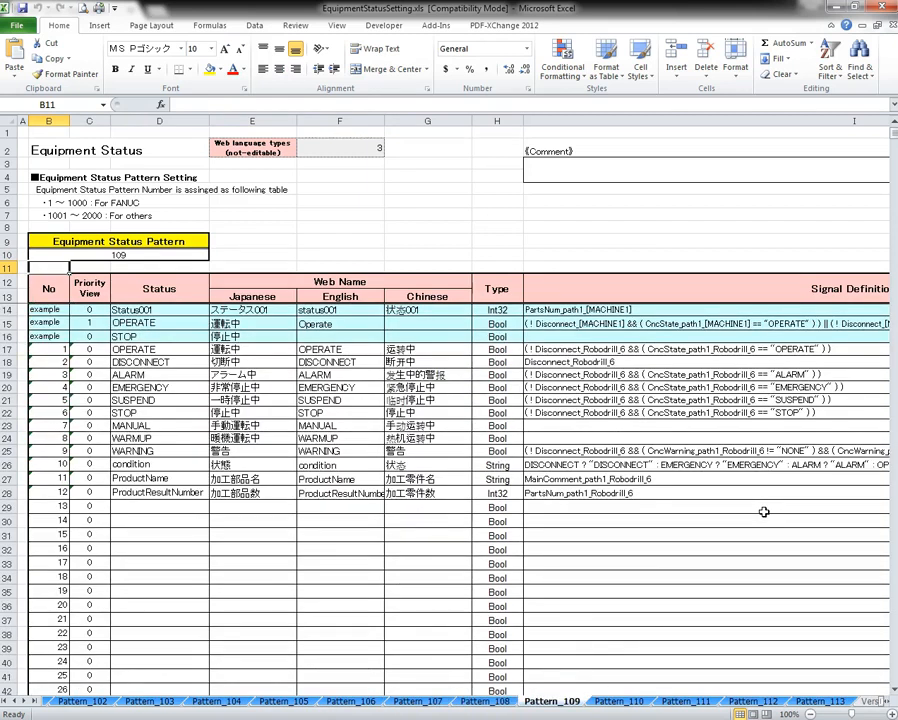
pyautogui.hotkey('ctrl', 'pagedown')
pyautogui.hotkey('ctrl', 'pagedown')
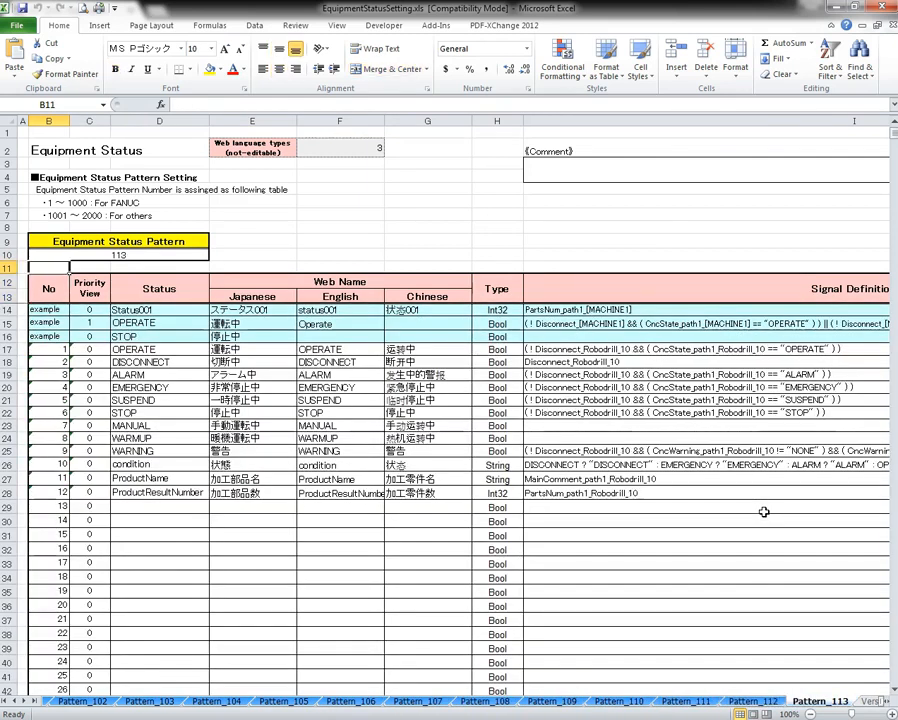
pyautogui.click(112, 255)
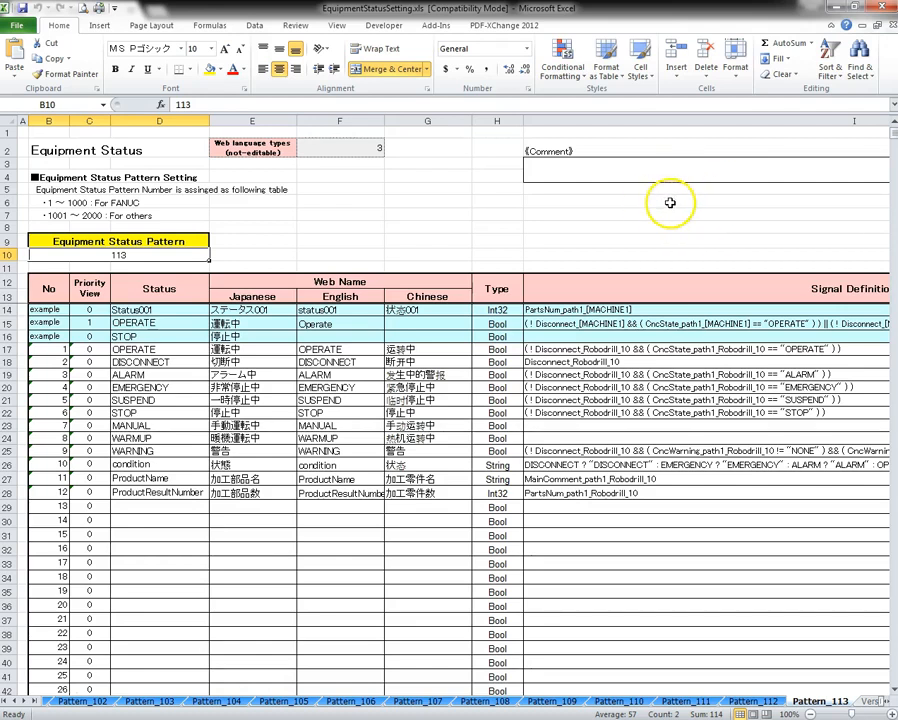
pyautogui.click(881, 8)
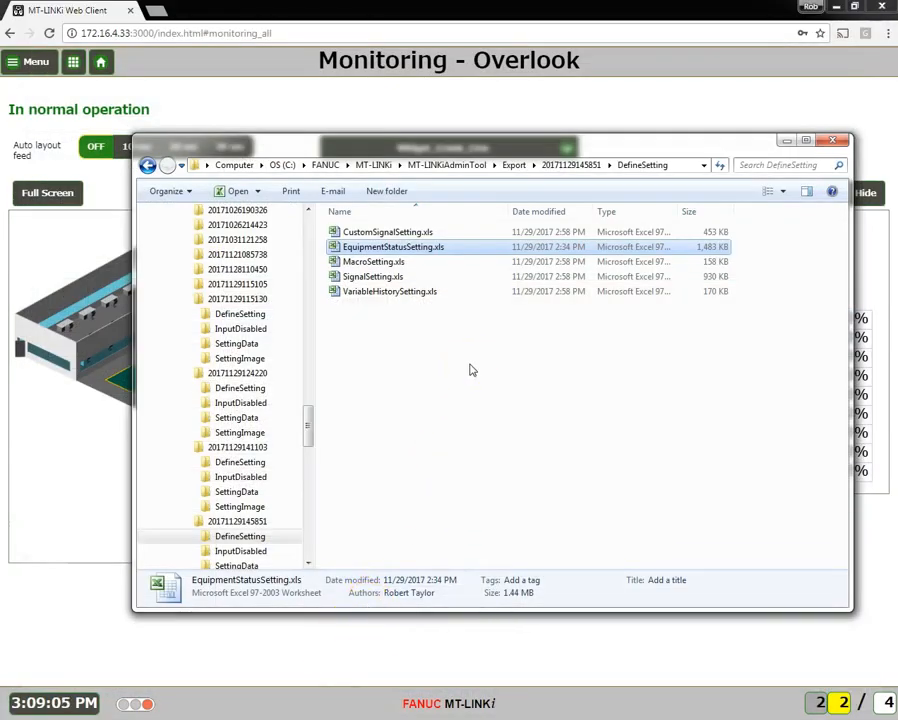
# Examine the PMC signal entry on the Pattern_104 sheet of CustomSignalSetting.xls, and close the file without saving
pyautogui.doubleClick(390, 232)
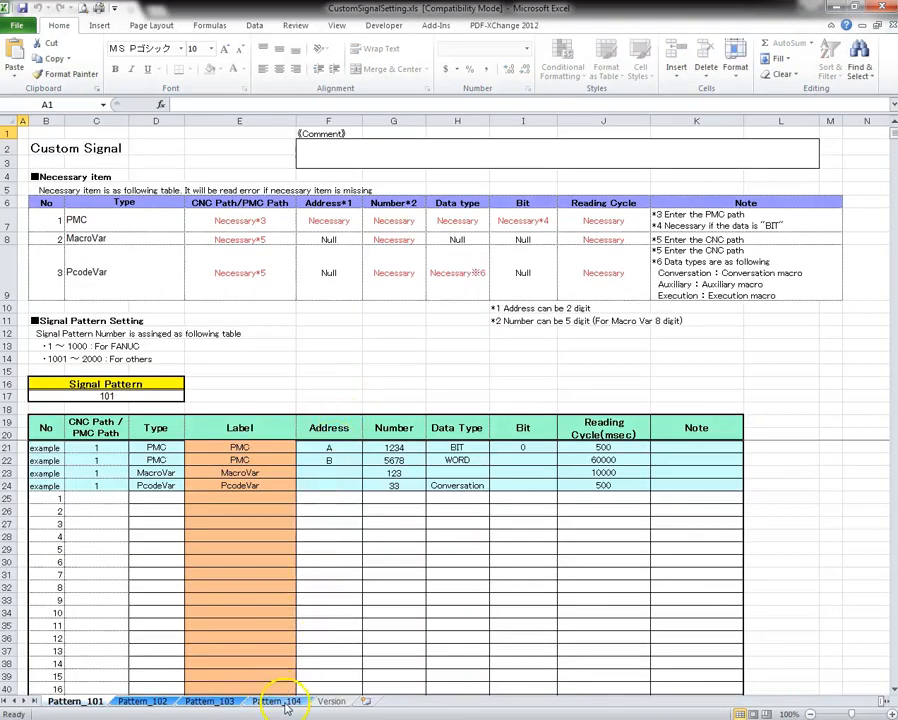
pyautogui.click(284, 703)
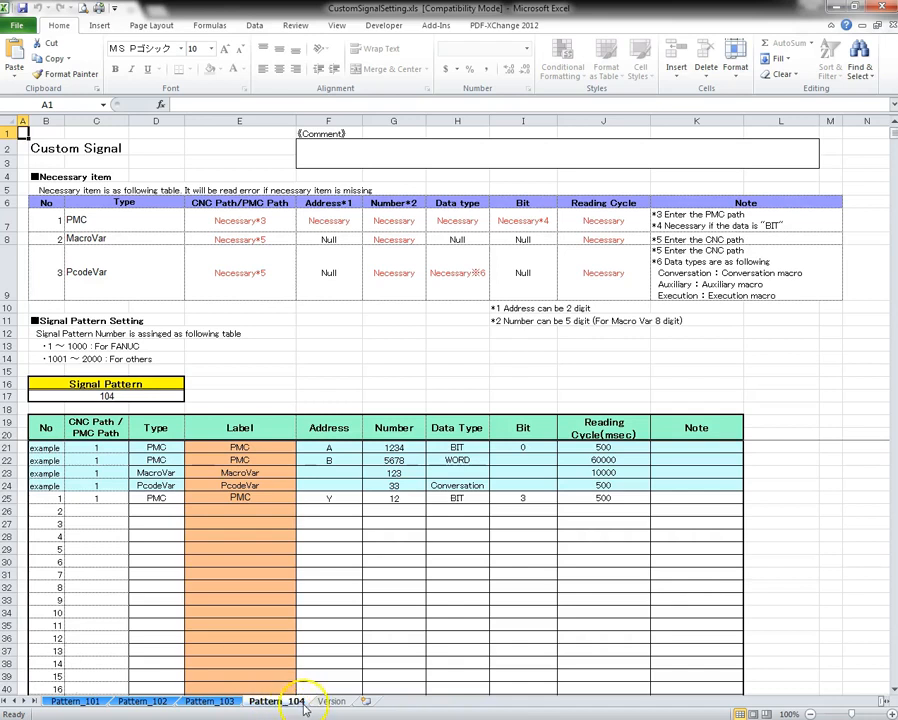
pyautogui.click(380, 572)
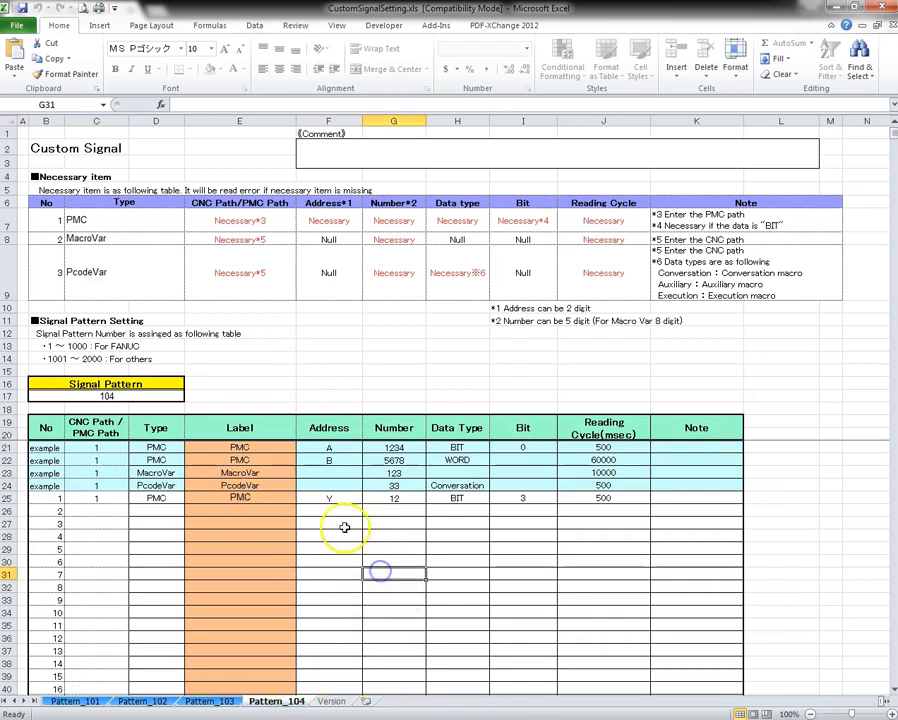
pyautogui.click(394, 500)
pyautogui.write('12')
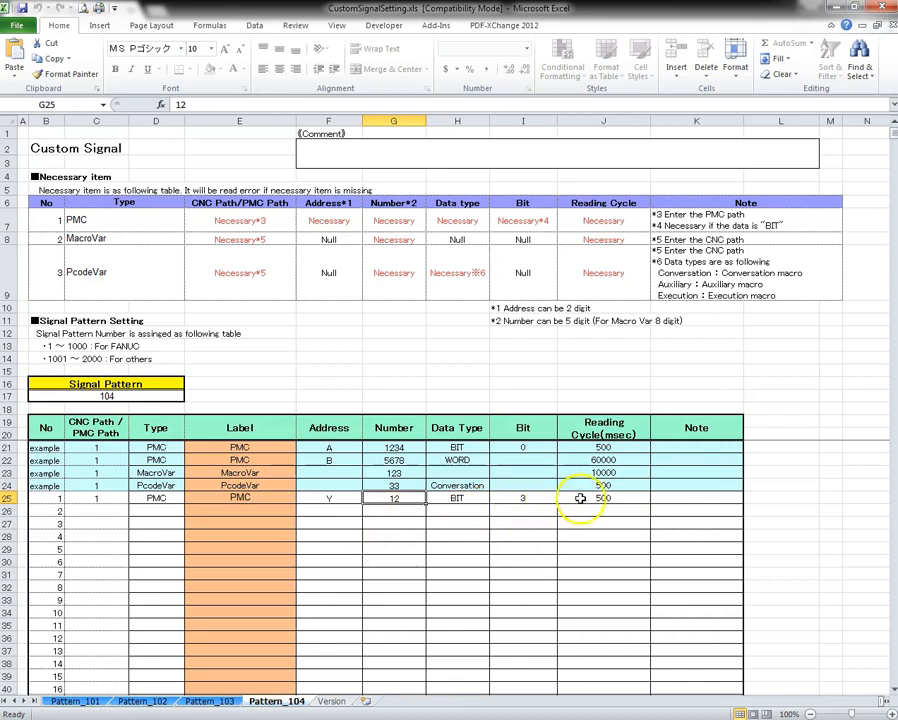
pyautogui.click(334, 496)
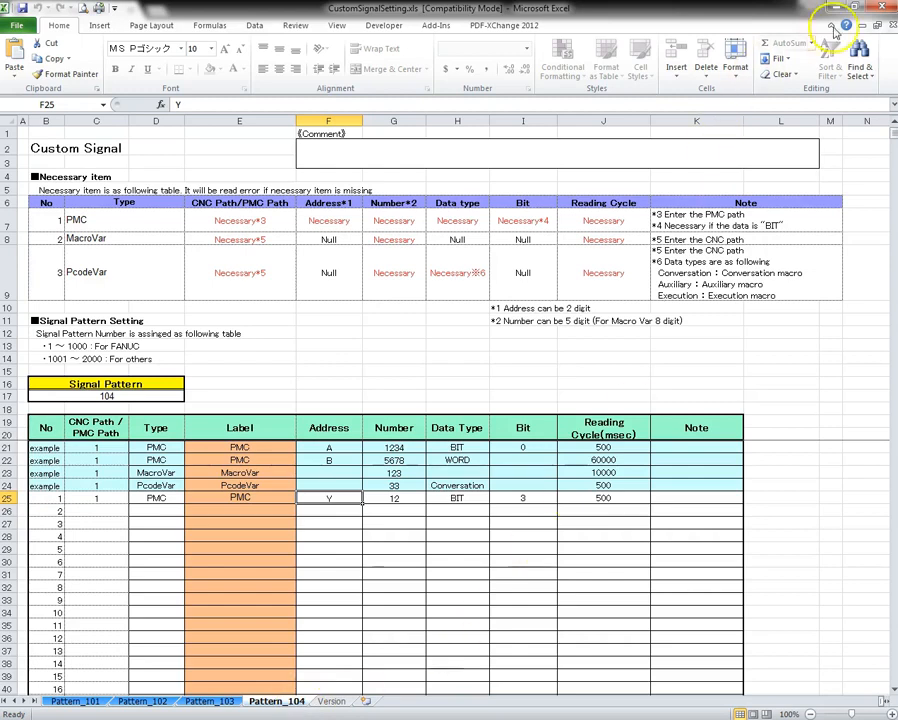
pyautogui.click(882, 6)
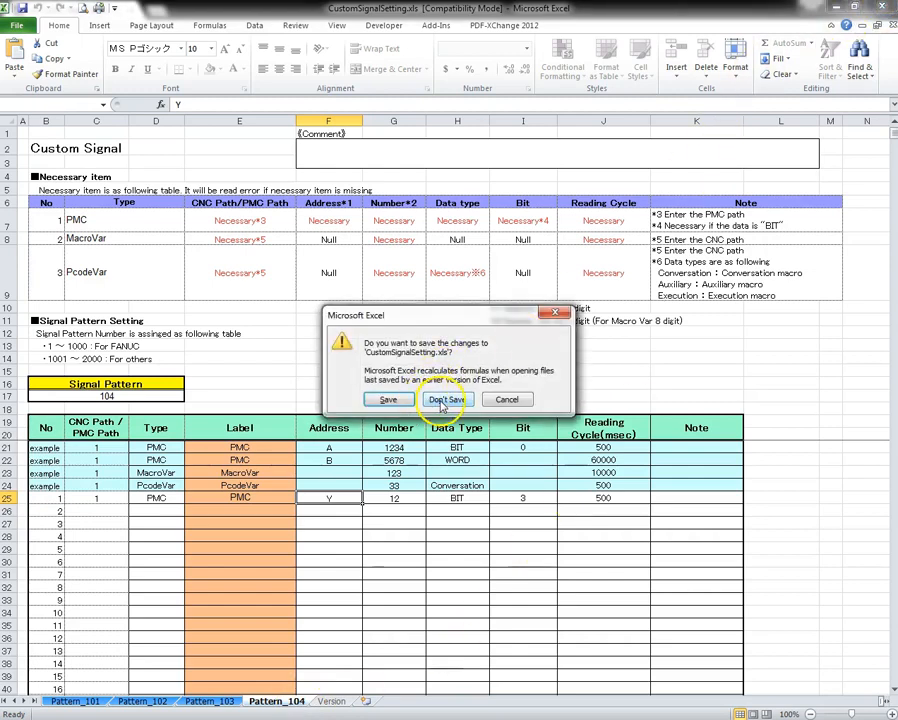
pyautogui.click(444, 400)
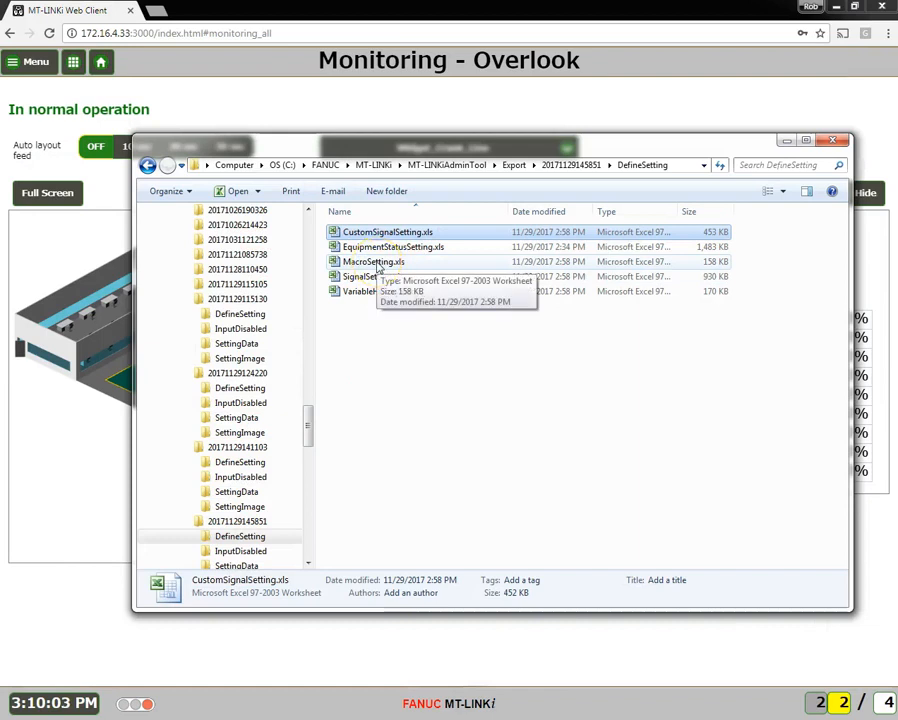
# Examine the macro variable condition on the Pattern_104 sheet of MacroSetting.xls, and close the file without saving
pyautogui.click(378, 262)
pyautogui.doubleClick(378, 262)
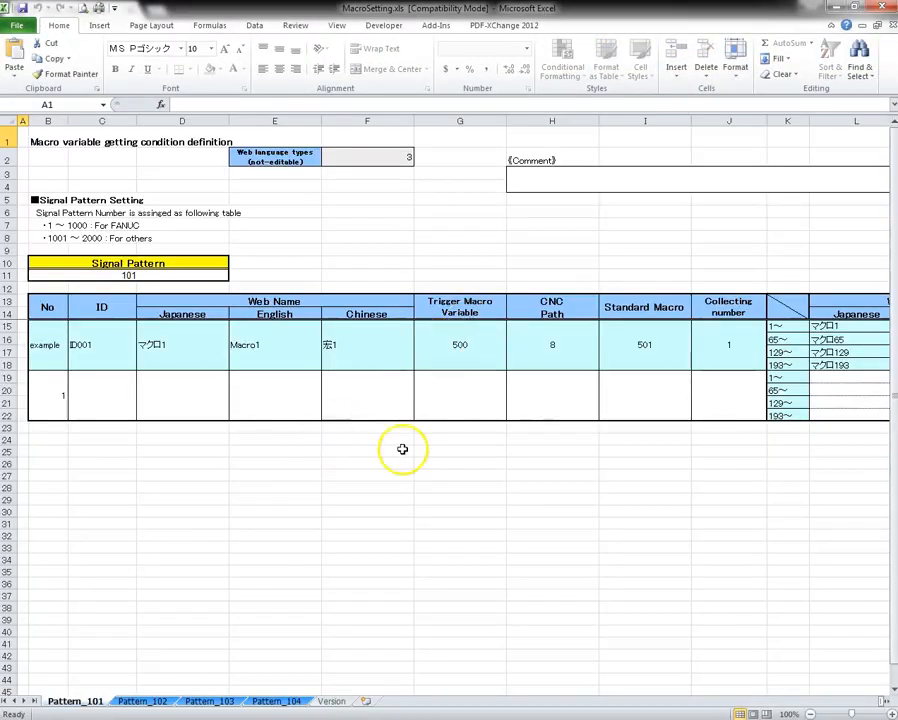
pyautogui.click(294, 702)
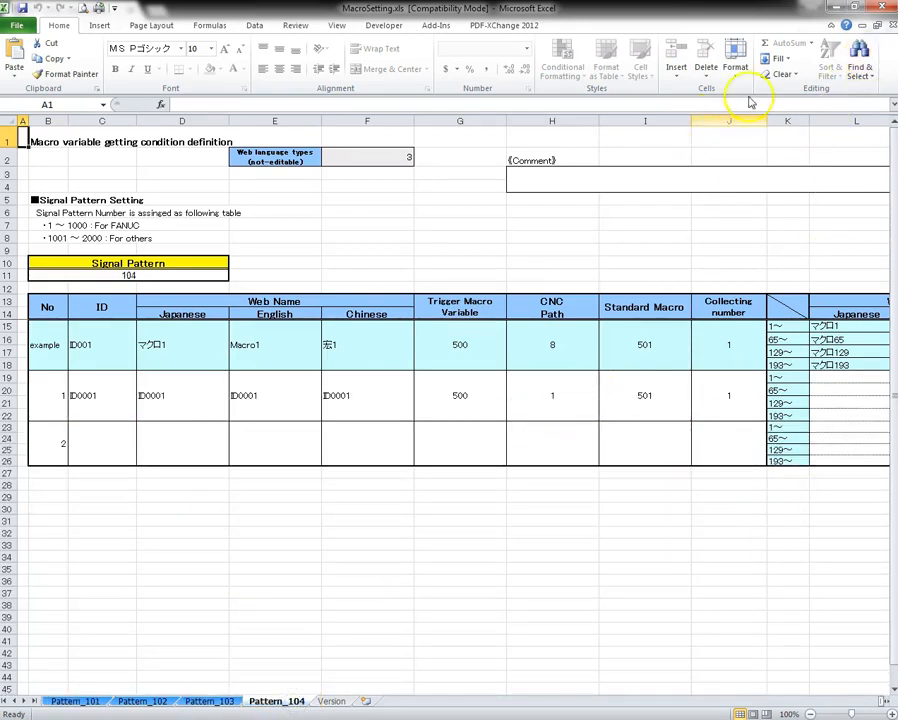
pyautogui.click(884, 7)
pyautogui.click(452, 394)
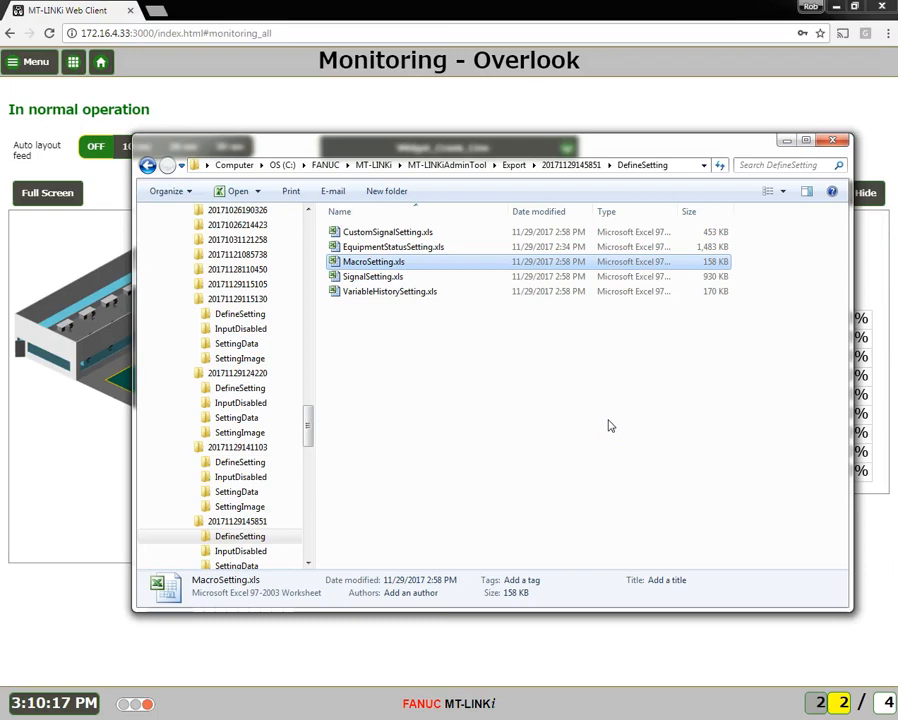
# Open SignalSetting.xls and examine the signal list and reading cycles on its Pattern_101 sheet, including the Override signal
pyautogui.doubleClick(370, 277)
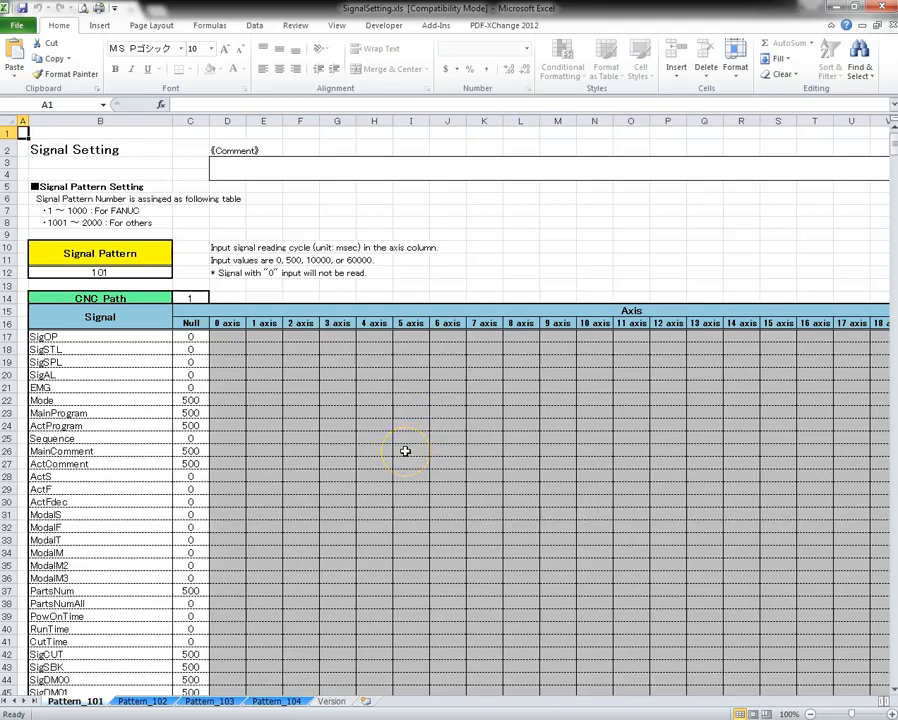
pyautogui.scroll(-12, 364, 434)
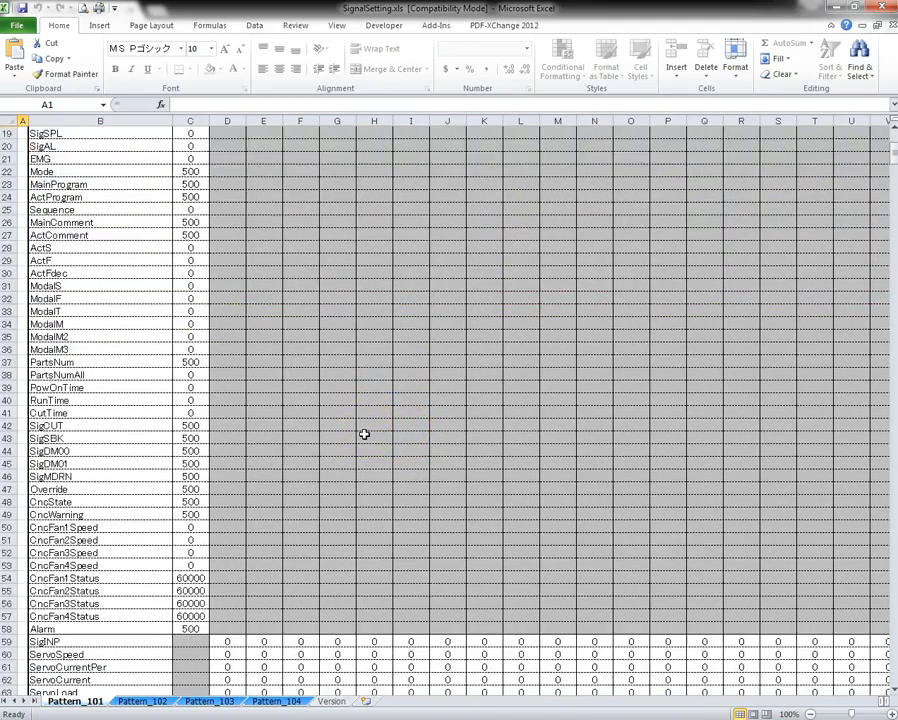
pyautogui.scroll(-9, 364, 434)
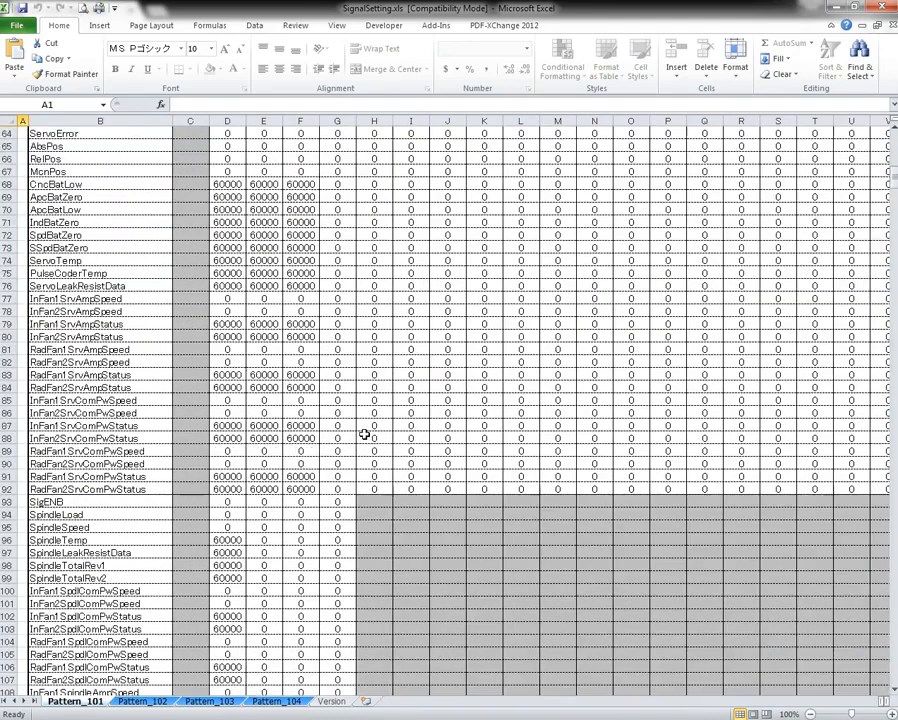
pyautogui.scroll(15, 364, 434)
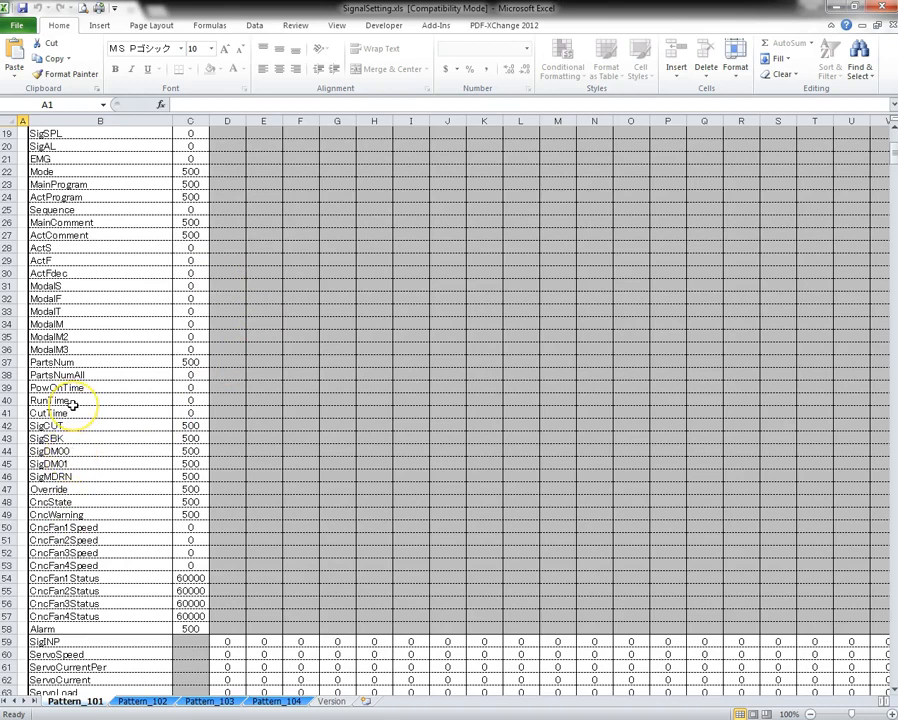
pyautogui.scroll(-3, 72, 404)
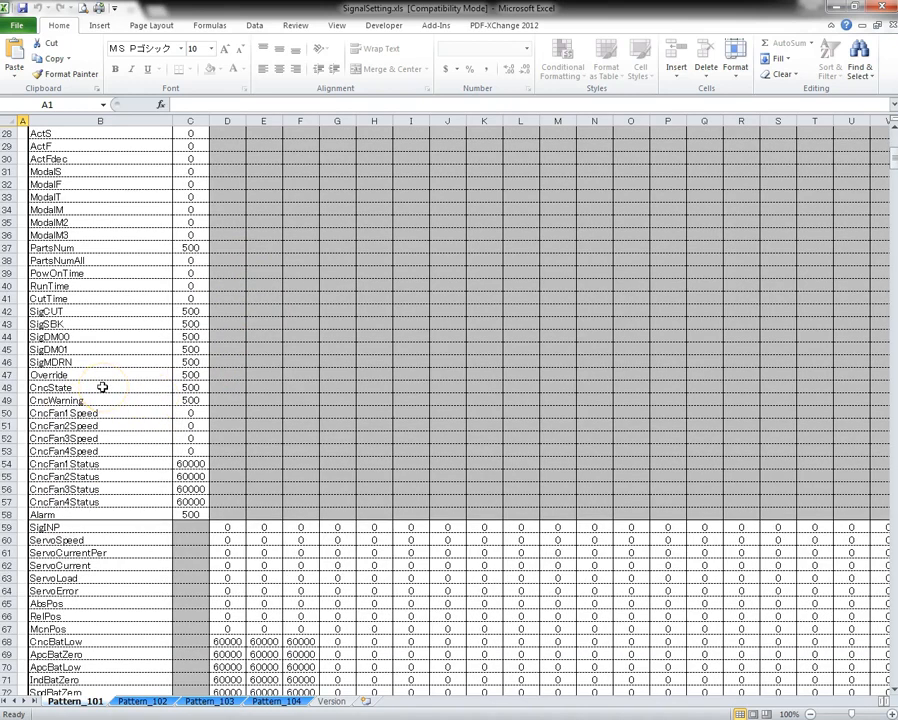
pyautogui.scroll(3, 102, 387)
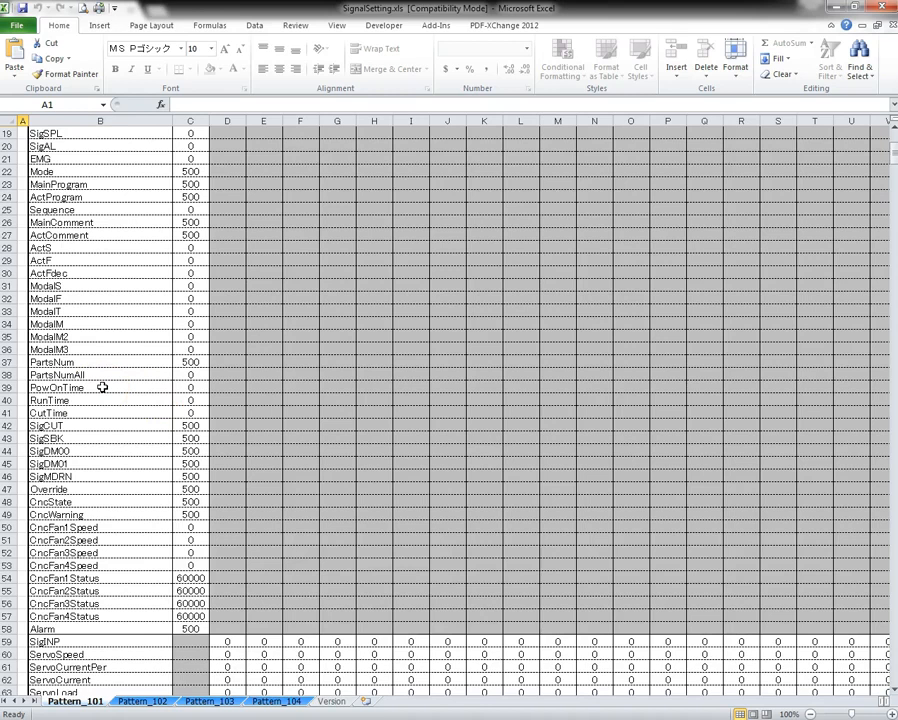
pyautogui.click(66, 487)
pyautogui.click(186, 489)
pyautogui.scroll(-3, 312, 472)
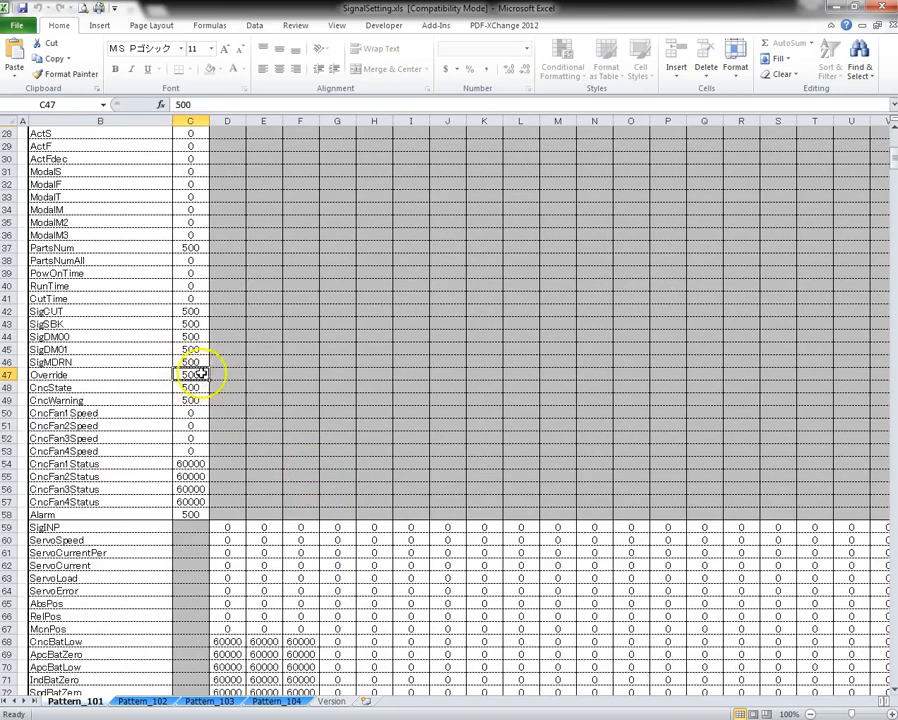
pyautogui.scroll(-3, 295, 383)
pyautogui.scroll(3, 294, 380)
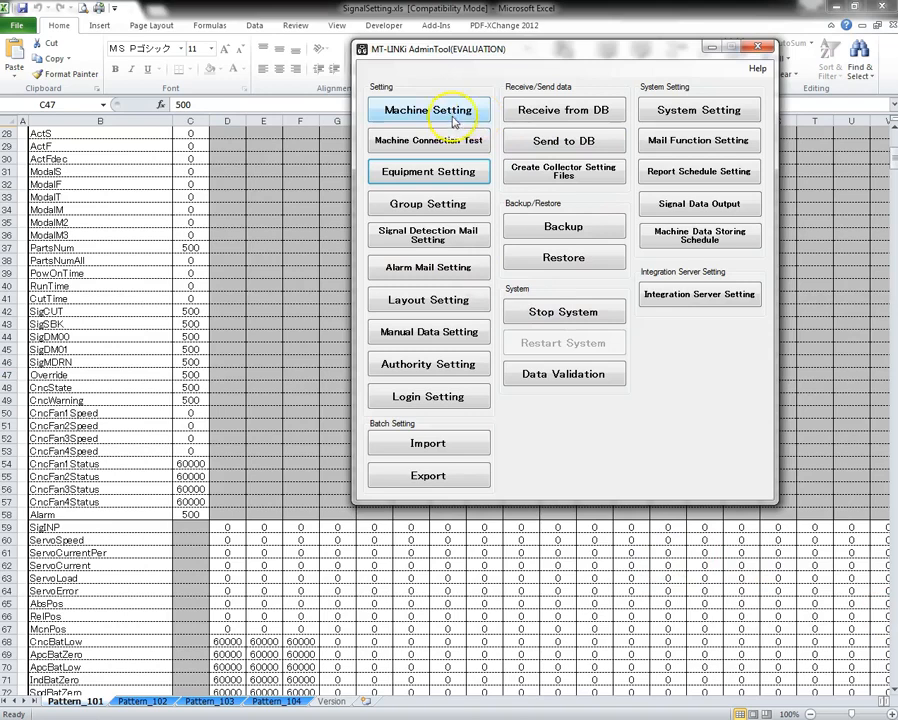
# In MT-LINKi AdminTool, view Robodrill_1's basic signal settings for comparison, and cancel the machine settings
pyautogui.click(438, 112)
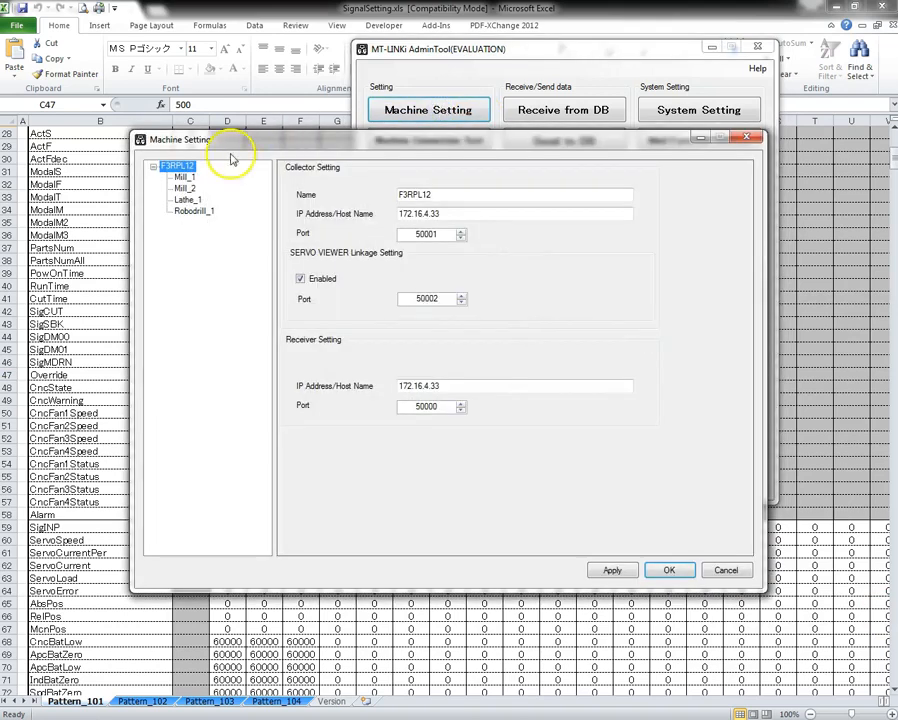
pyautogui.click(194, 210)
pyautogui.click(347, 209)
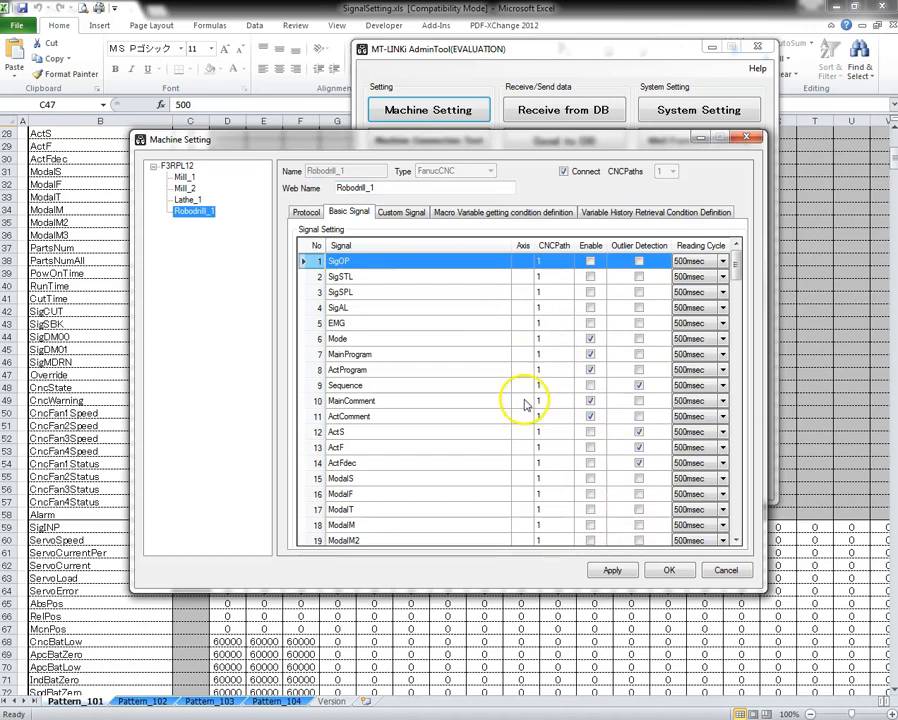
pyautogui.click(726, 571)
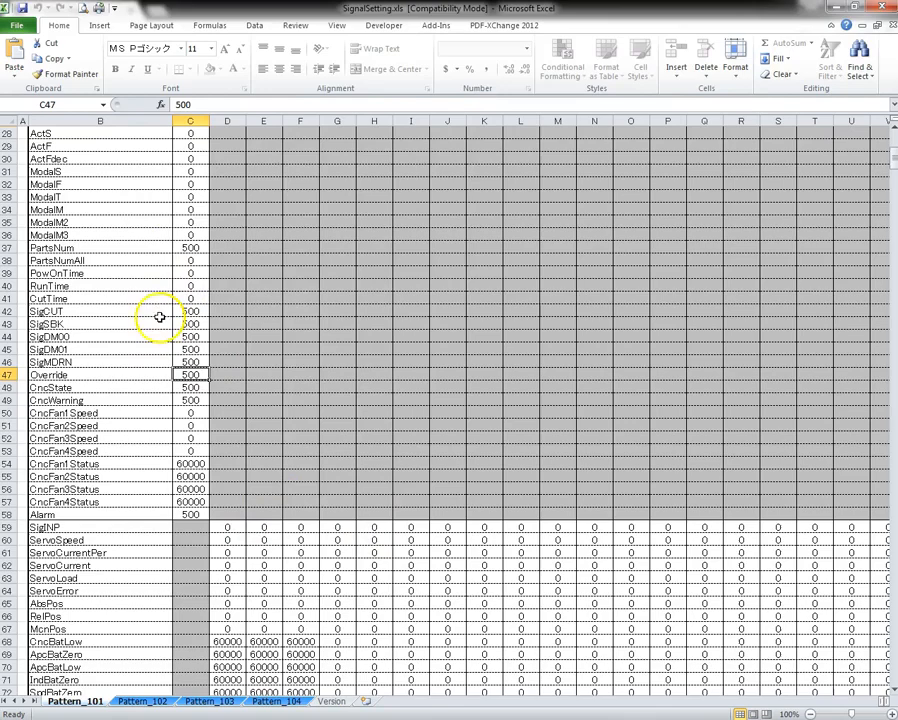
# Close SignalSetting.xls and exit Excel, returning to the DefineSetting folder window
pyautogui.click(887, 25)
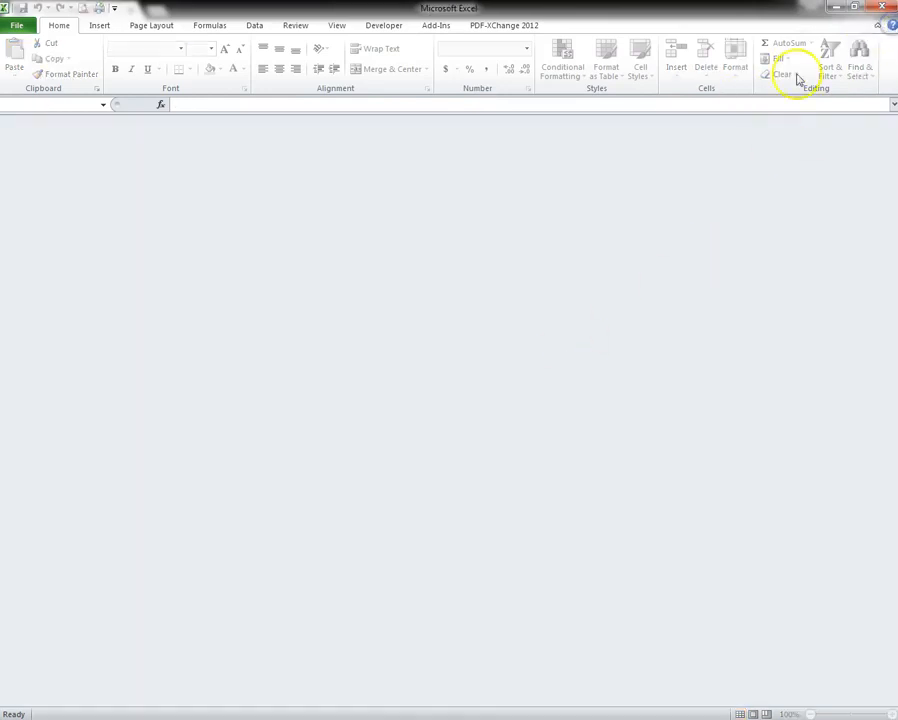
pyautogui.click(884, 6)
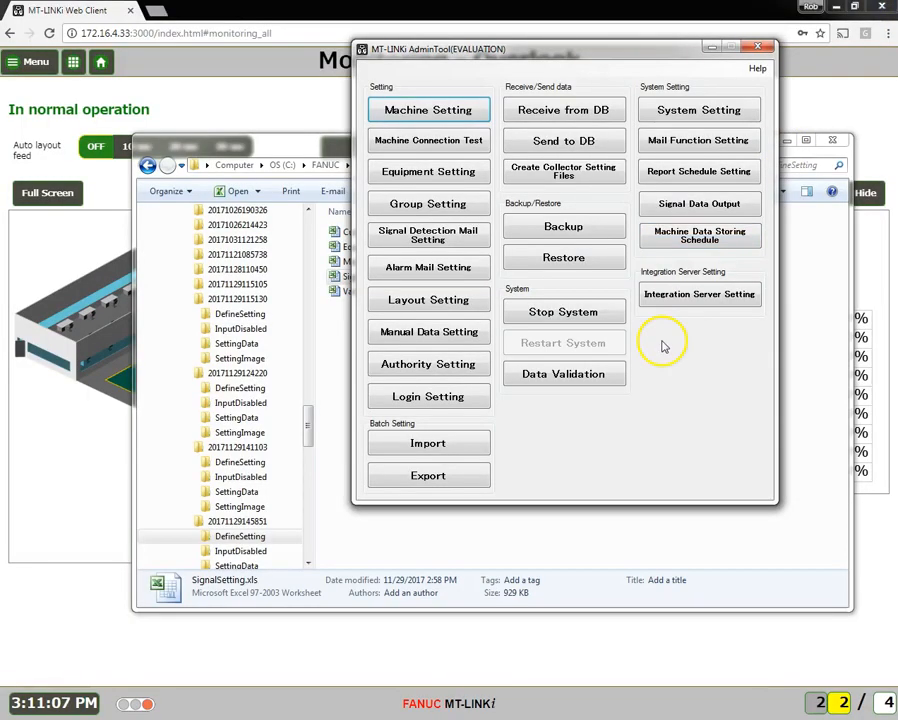
pyautogui.click(594, 532)
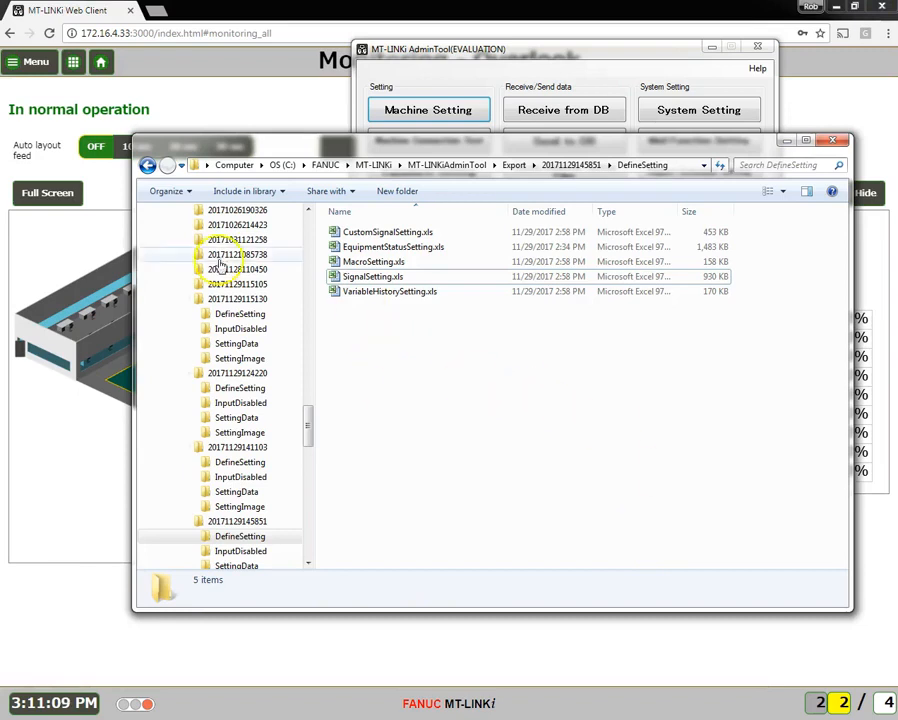
pyautogui.click(147, 166)
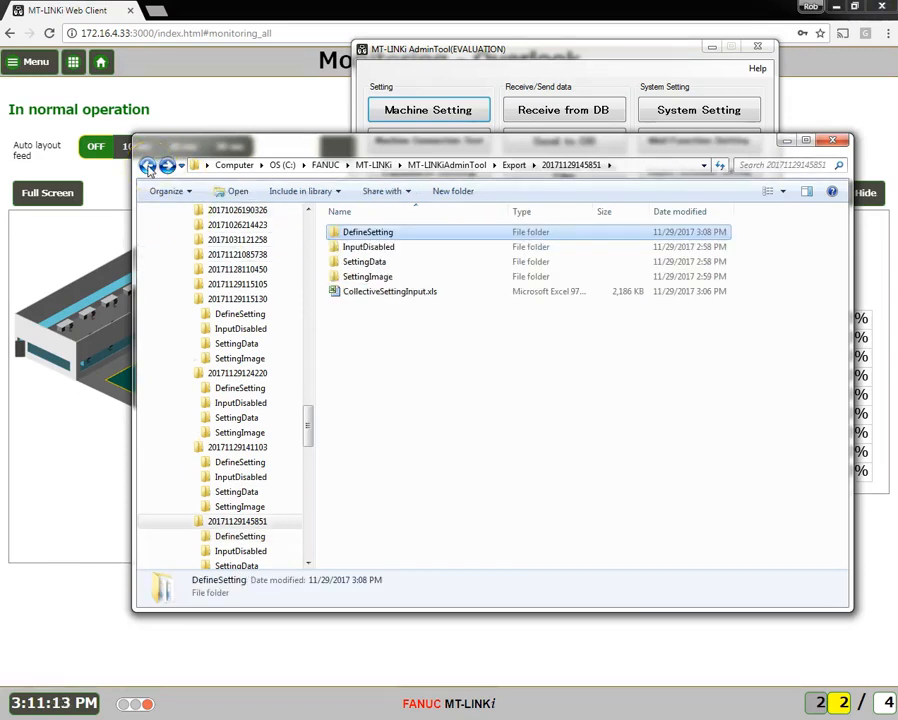
pyautogui.doubleClick(370, 246)
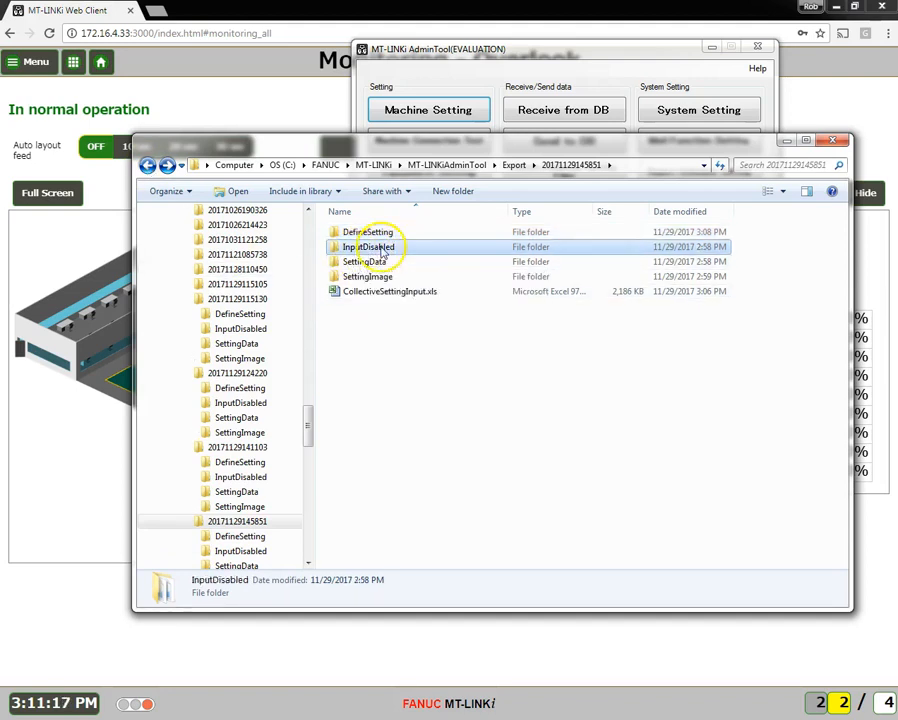
pyautogui.click(551, 210)
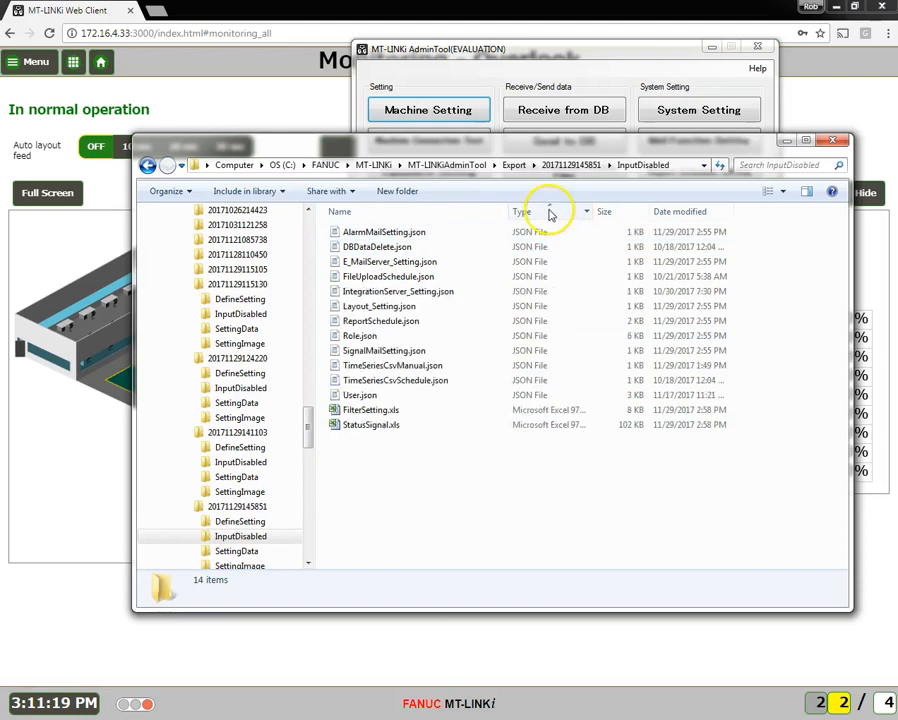
pyautogui.doubleClick(398, 414)
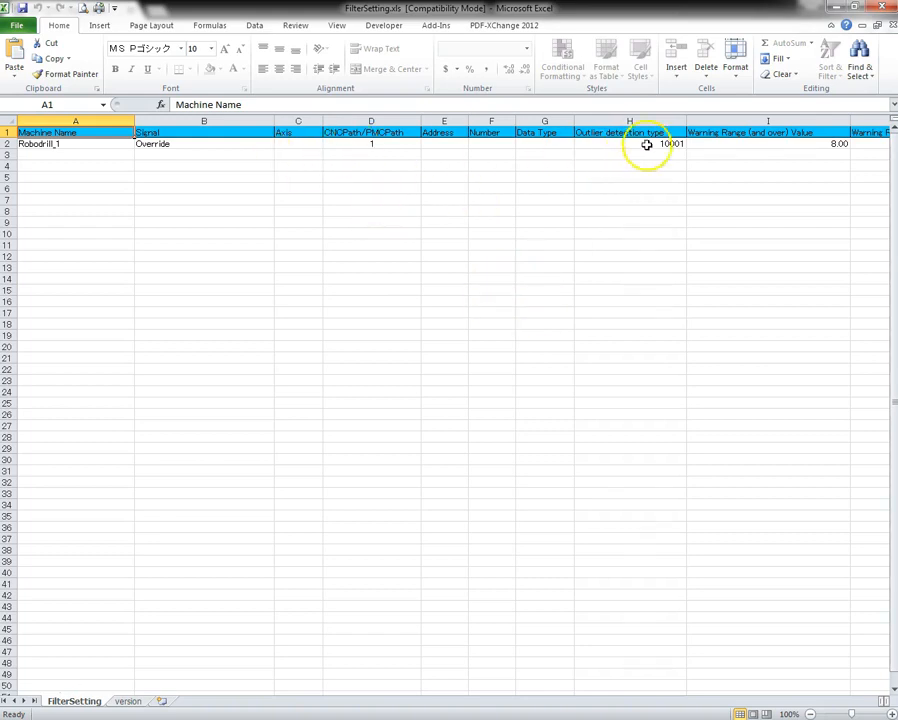
# Try to copy Robodrill_1's Override filter values down through row 12 of the FilterSetting sheet
pyautogui.click(70, 143)
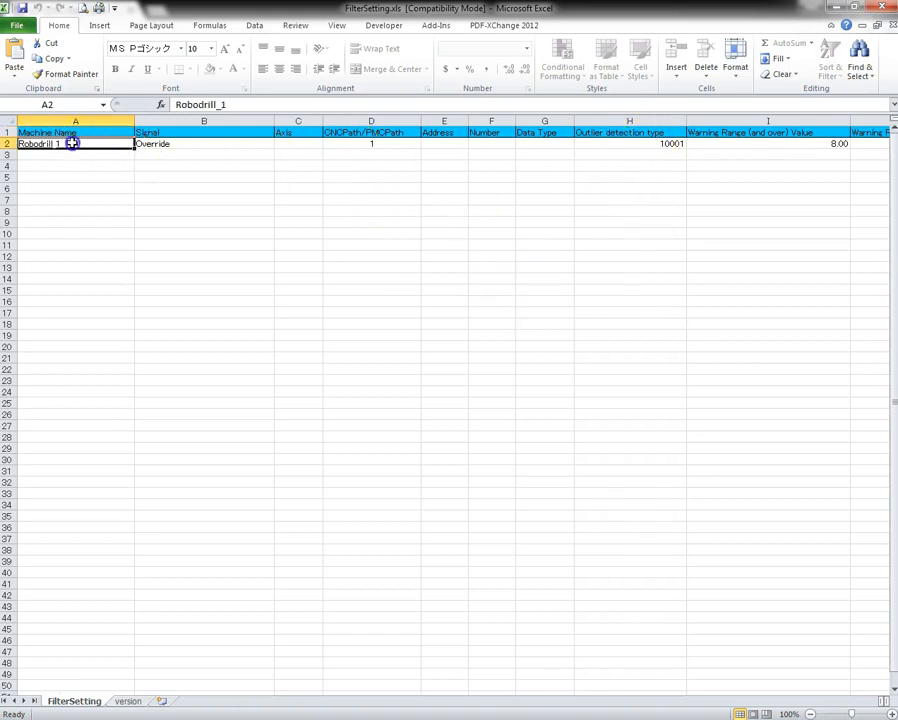
pyautogui.click(152, 143)
pyautogui.hotkey('shift', 'Right')
pyautogui.hotkey('shift', 'Right')
pyautogui.hotkey('shift', 'Right')
pyautogui.hotkey('shift', 'Right')
pyautogui.hotkey('shift', 'Right')
pyautogui.hotkey('shift', 'Right')
pyautogui.hotkey('shift', 'Right')
pyautogui.hotkey('shift', 'Right')
pyautogui.hotkey('shift', 'Right')
pyautogui.hotkey('shift', 'Right')
pyautogui.hotkey('shift', 'Right')
pyautogui.hotkey('shift', 'Right')
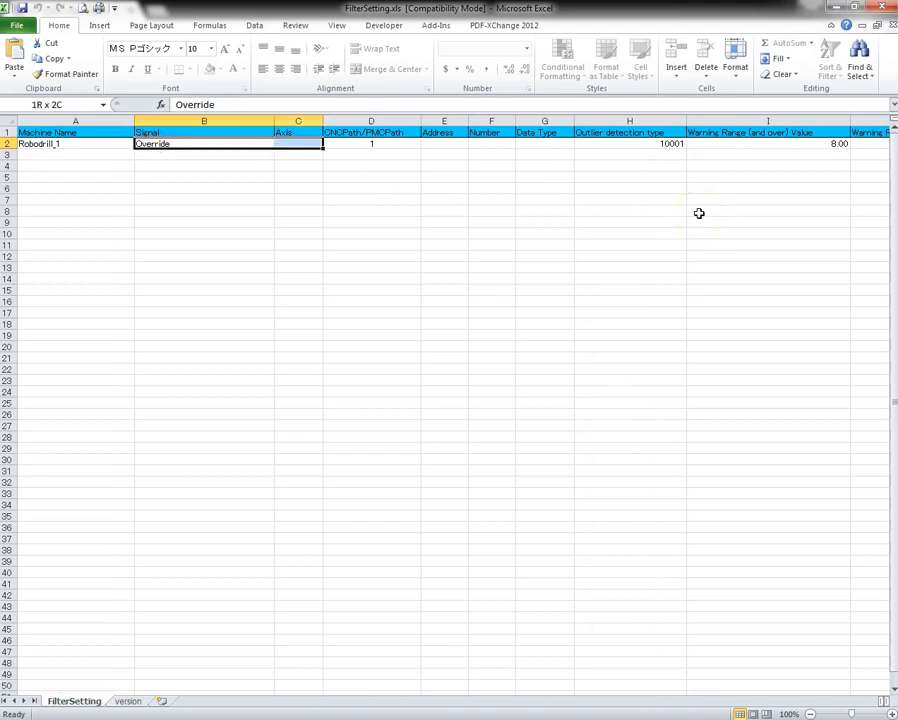
pyautogui.hotkey('shift', 'Right')
pyautogui.hotkey('shift', 'Right')
pyautogui.hotkey('shift', 'Right')
pyautogui.hotkey('shift', 'Right')
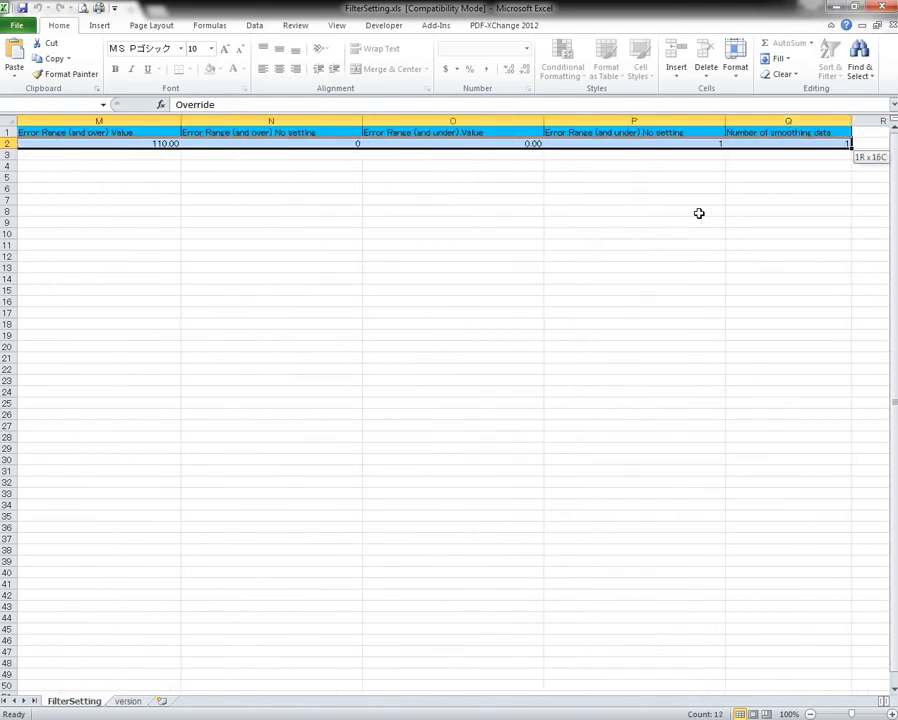
pyautogui.hotkey('ctrl', 'c')
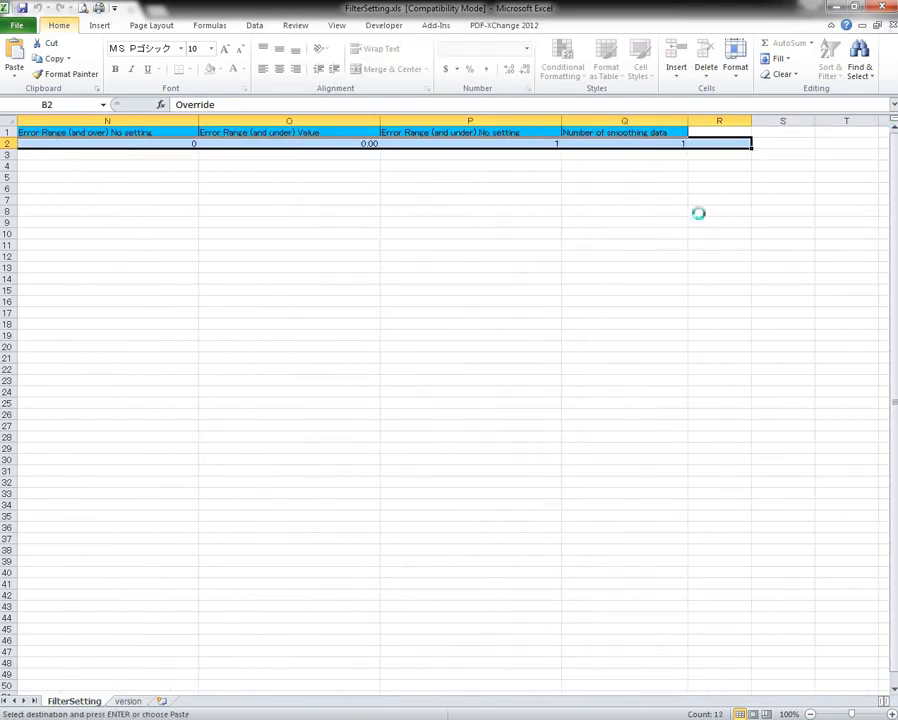
pyautogui.hotkey('shift', 'Down')
pyautogui.hotkey('shift', 'Down')
pyautogui.hotkey('shift', 'Down')
pyautogui.hotkey('shift', 'Down')
pyautogui.hotkey('shift', 'Down')
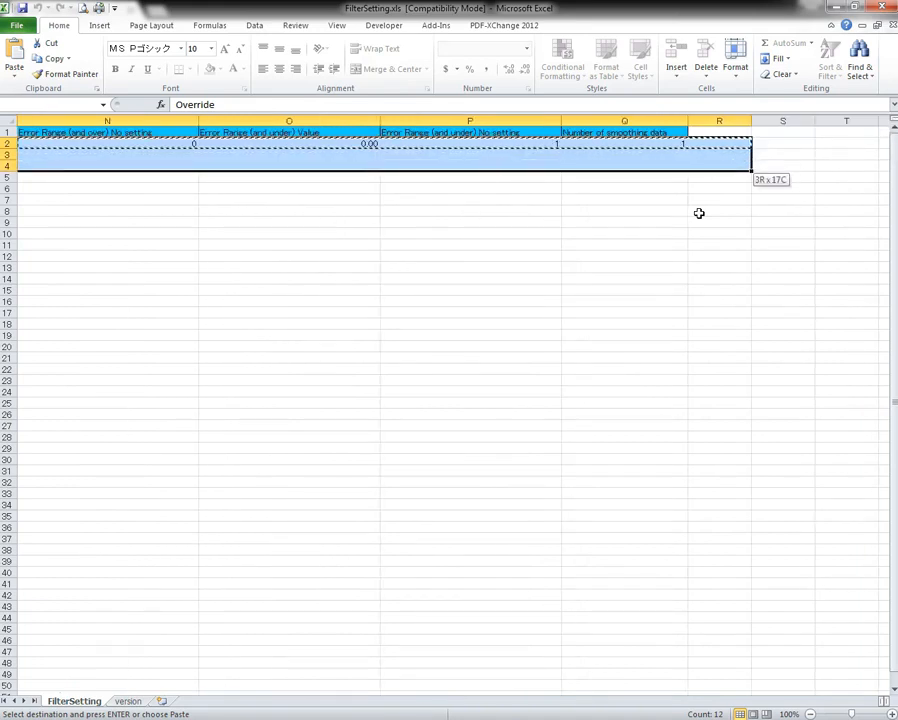
pyautogui.hotkey('shift', 'Down')
pyautogui.hotkey('shift', 'Down')
pyautogui.hotkey('shift', 'Down')
pyautogui.hotkey('shift', 'Down')
pyautogui.hotkey('shift', 'Down')
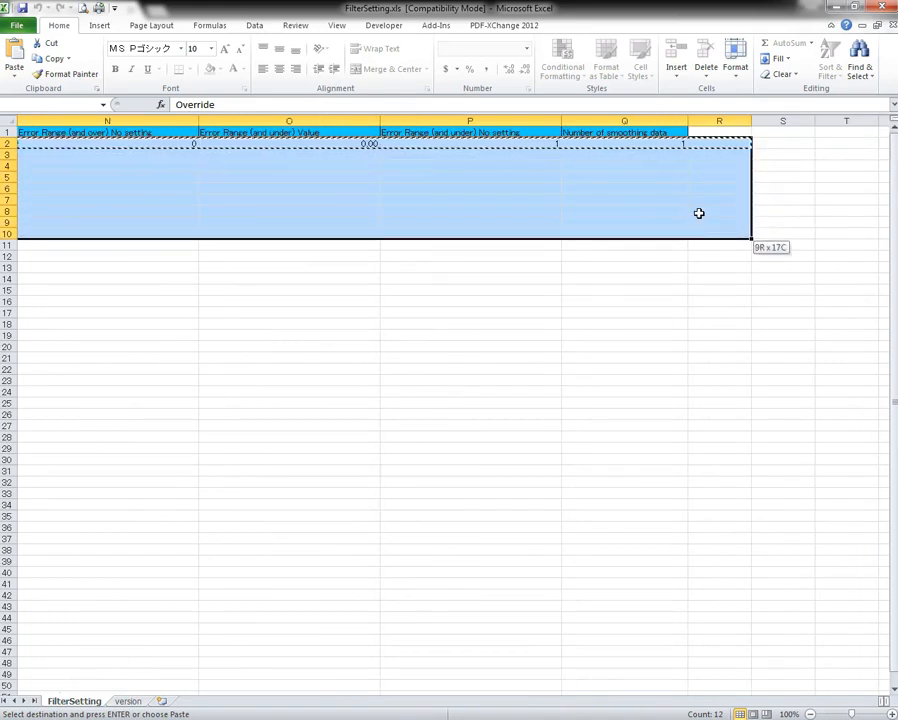
pyautogui.press('Return')
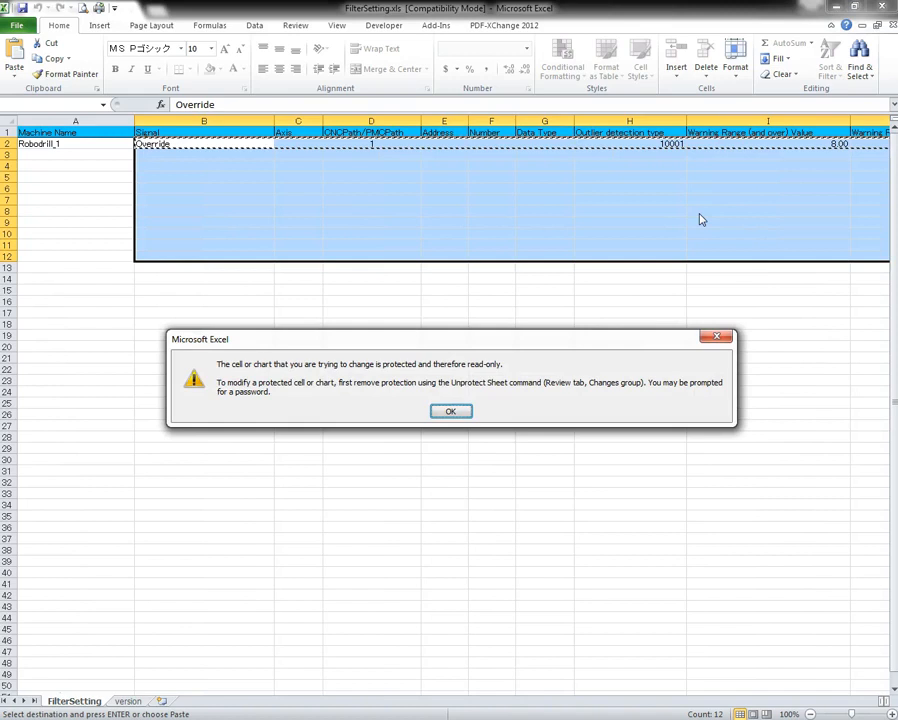
pyautogui.click(453, 411)
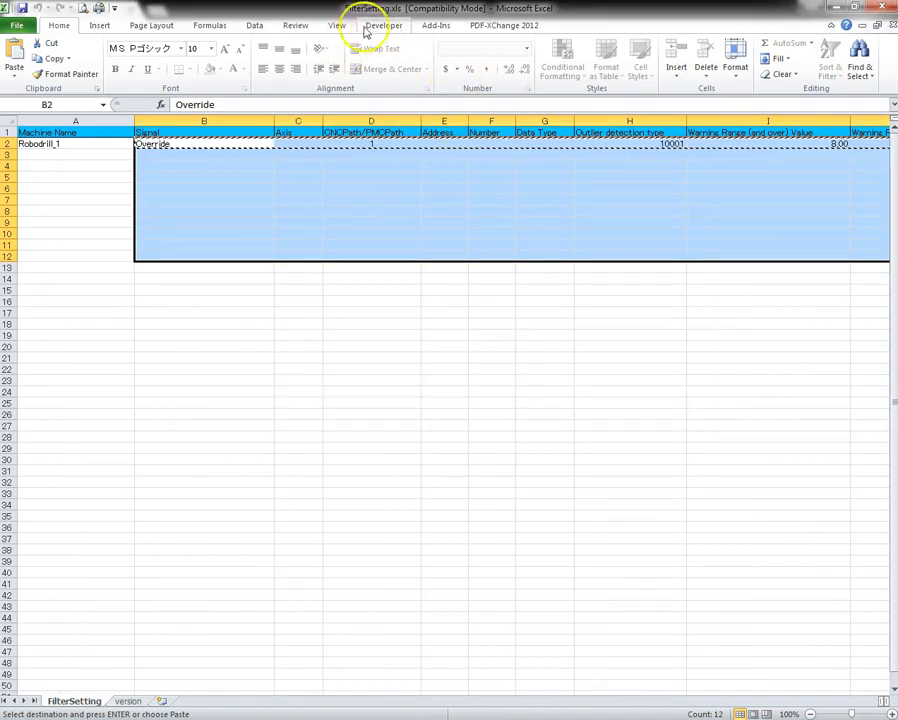
# Remove the protection from the FilterSetting sheet, and reduce the selection to cell B2
pyautogui.click(296, 25)
pyautogui.click(408, 62)
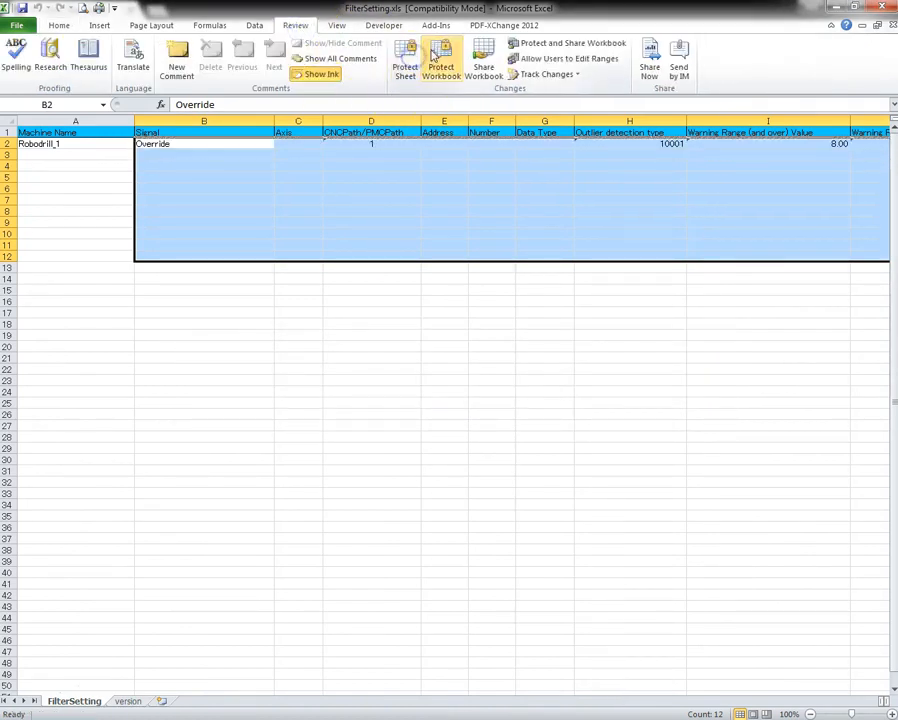
pyautogui.hotkey('shift', 'BackSpace')
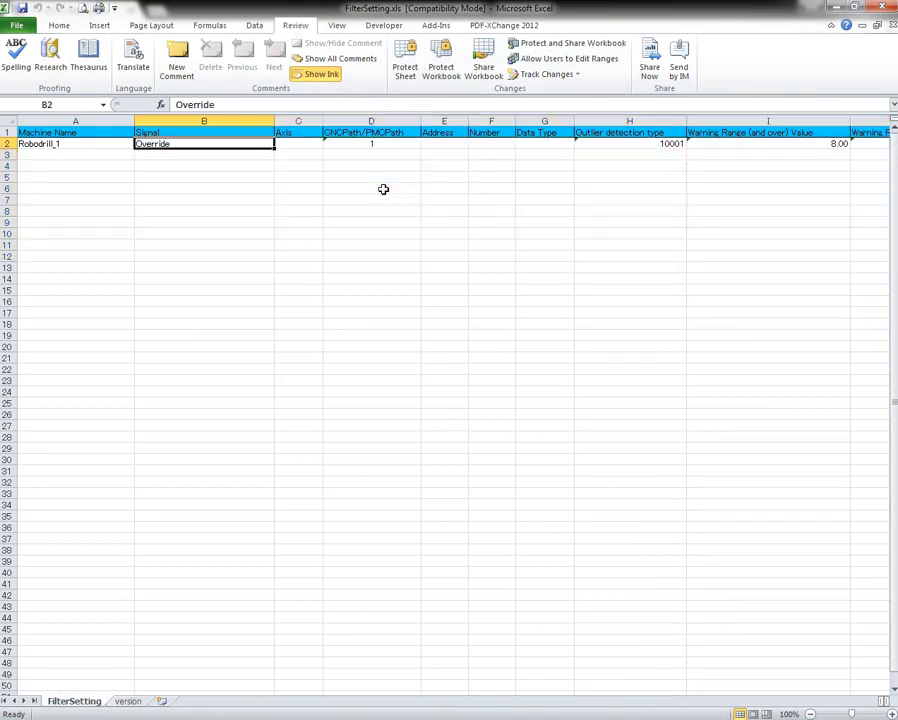
# Copy Robodrill_1's Override signal and threshold values from B2:Q2 down through row 12
pyautogui.hotkey('shift', 'Right')
pyautogui.hotkey('shift', 'Right')
pyautogui.hotkey('shift', 'Right')
pyautogui.hotkey('shift', 'Right')
pyautogui.hotkey('shift', 'Right')
pyautogui.hotkey('shift', 'Right')
pyautogui.hotkey('shift', 'Right')
pyautogui.hotkey('shift', 'Right')
pyautogui.hotkey('shift', 'Right')
pyautogui.hotkey('shift', 'Right')
pyautogui.hotkey('shift', 'Right')
pyautogui.hotkey('shift', 'Right')
pyautogui.hotkey('shift', 'Right')
pyautogui.hotkey('shift', 'Right')
pyautogui.hotkey('shift', 'Right')
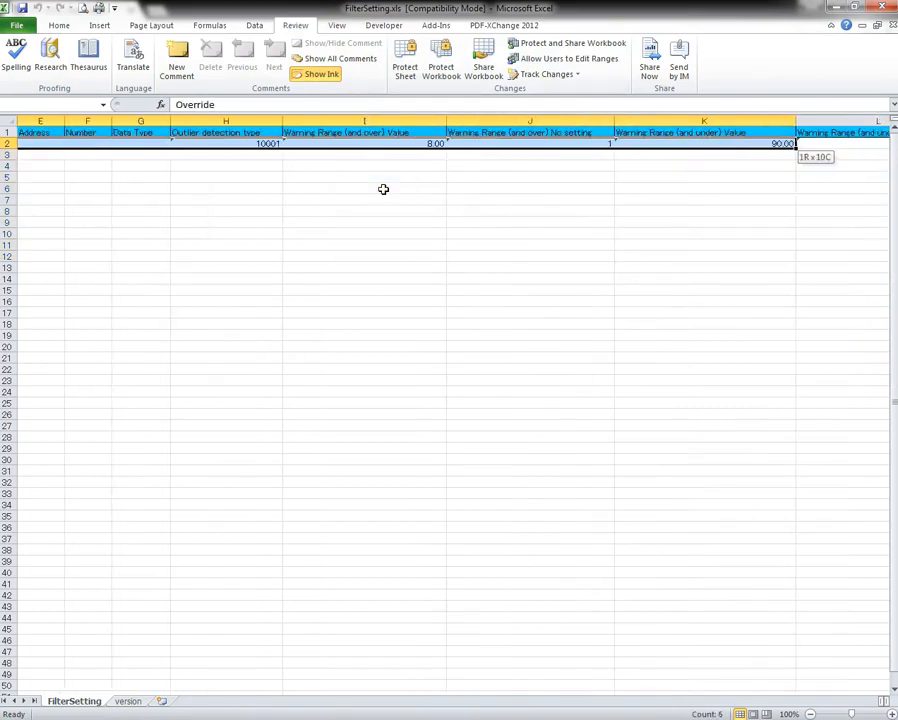
pyautogui.hotkey('shift', 'Right')
pyautogui.hotkey('shift', 'Left')
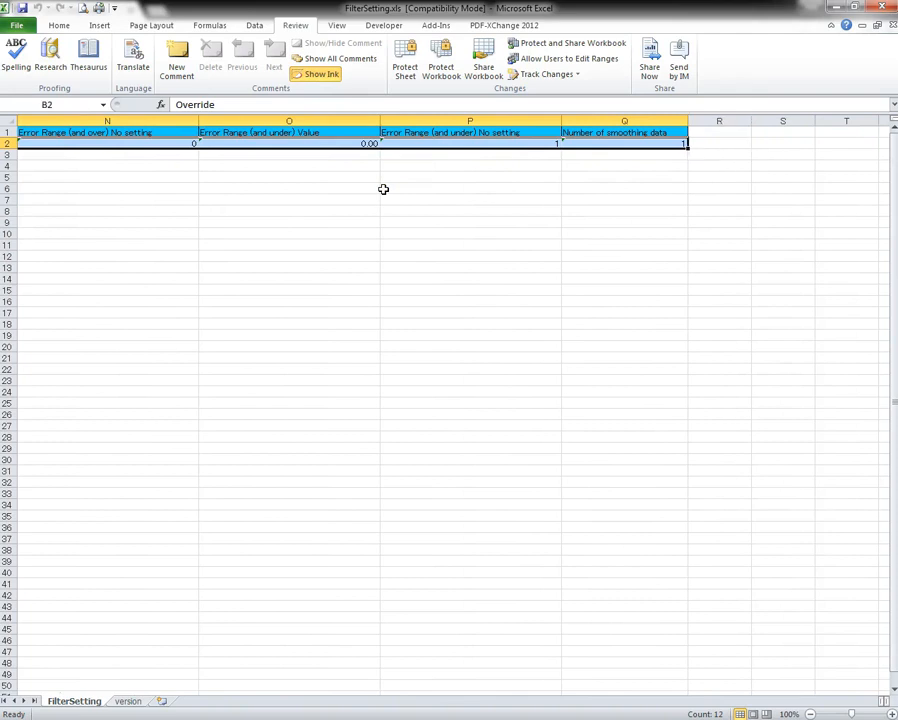
pyautogui.hotkey('ctrl', 'c')
pyautogui.hotkey('shift', 'Down')
pyautogui.hotkey('shift', 'Down')
pyautogui.hotkey('shift', 'Down')
pyautogui.hotkey('shift', 'Down')
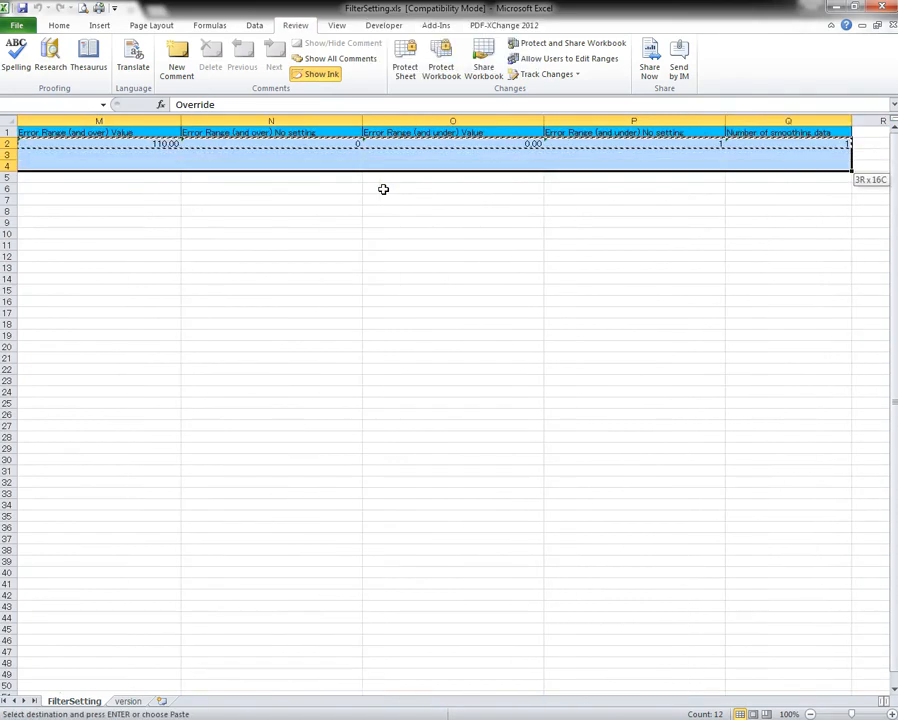
pyautogui.hotkey('shift', 'Down')
pyautogui.hotkey('shift', 'Down')
pyautogui.hotkey('shift', 'Down')
pyautogui.hotkey('shift', 'Down')
pyautogui.hotkey('shift', 'Down')
pyautogui.hotkey('shift', 'Down')
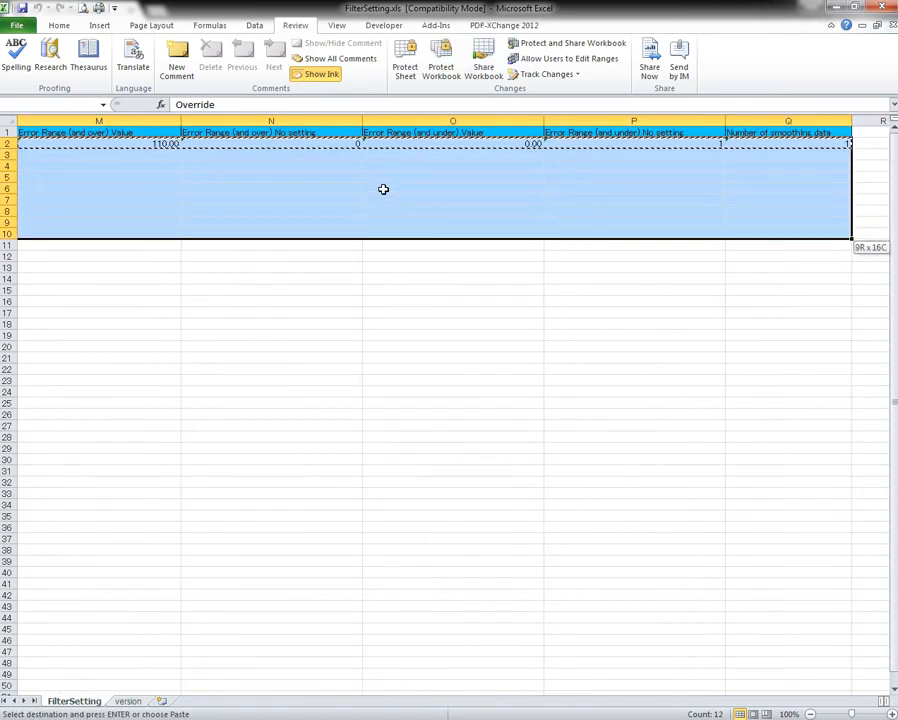
pyautogui.press('Return')
# Fill the Machine Name column down from Robodrill_1 as a numbered series, and delete the surplus Robodrill_11 row
pyautogui.press('Left')
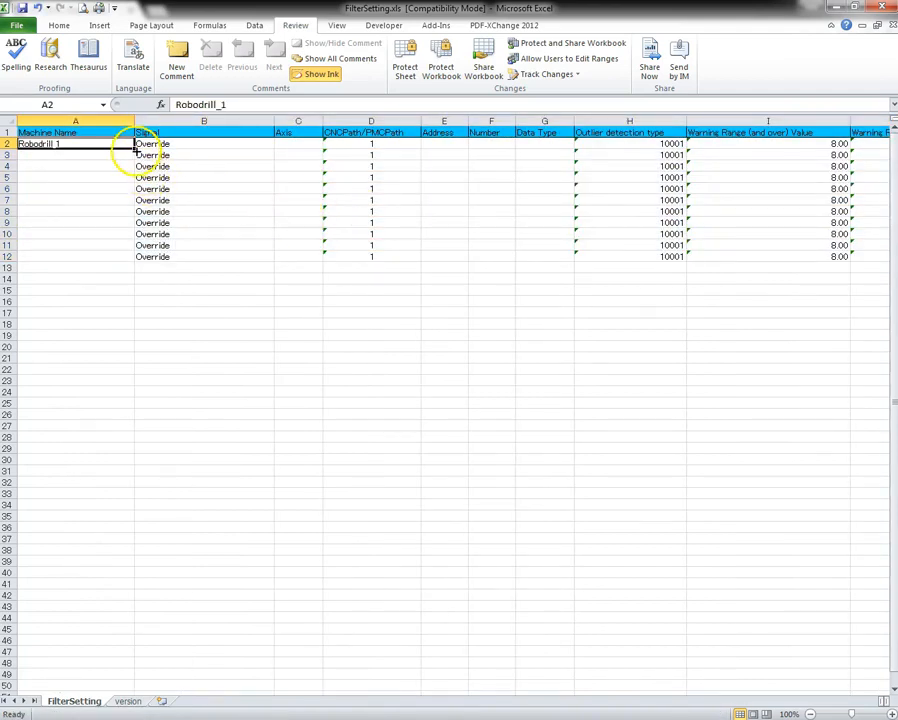
pyautogui.moveTo(134, 148); pyautogui.dragTo(123, 265)
pyautogui.click(176, 284)
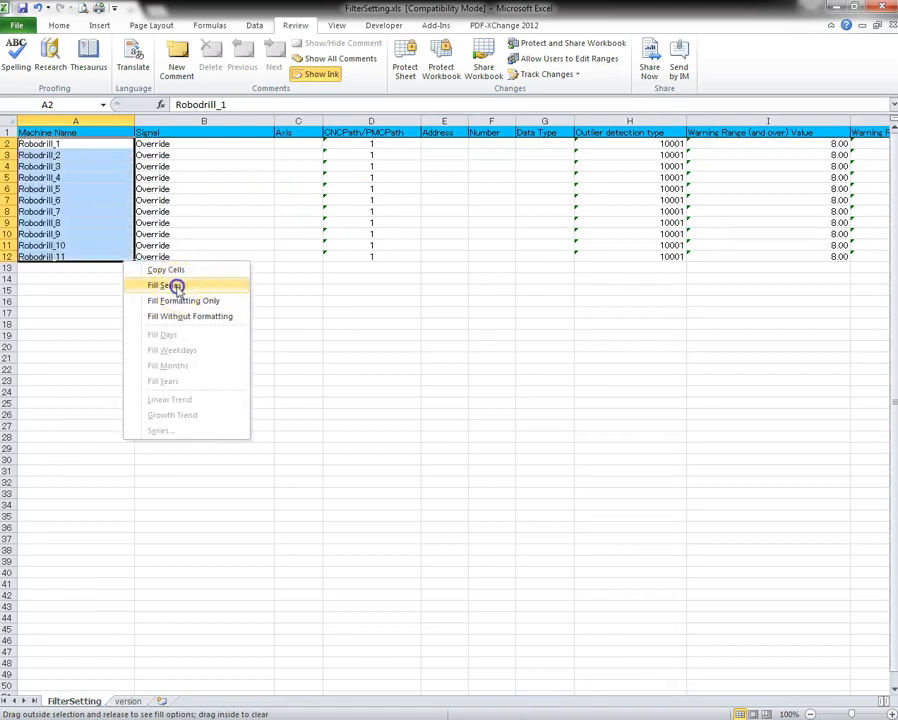
pyautogui.rightClick(8, 256)
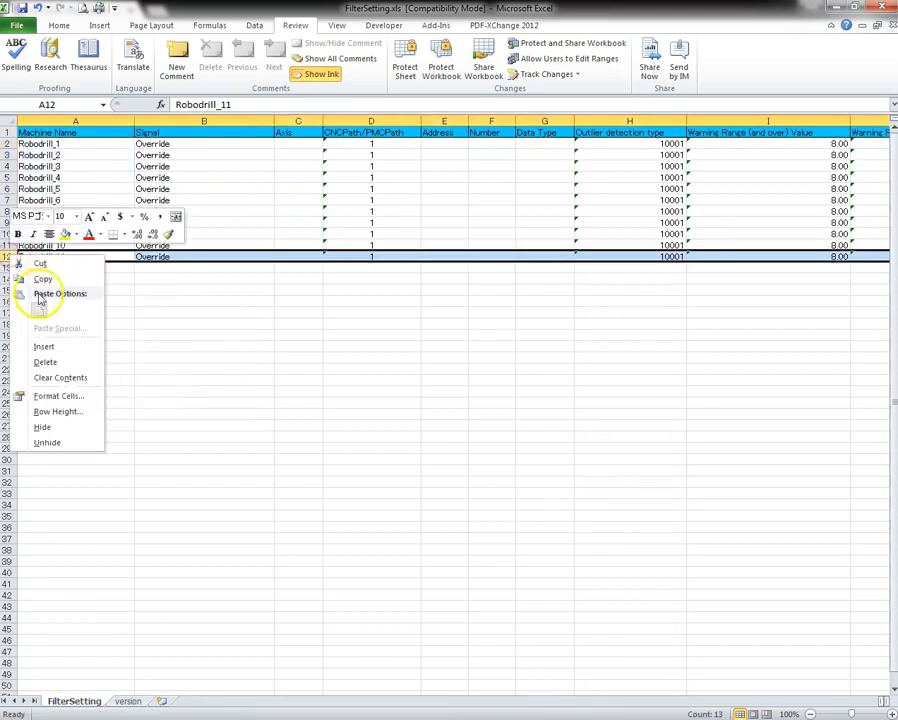
pyautogui.click(50, 360)
pyautogui.click(165, 335)
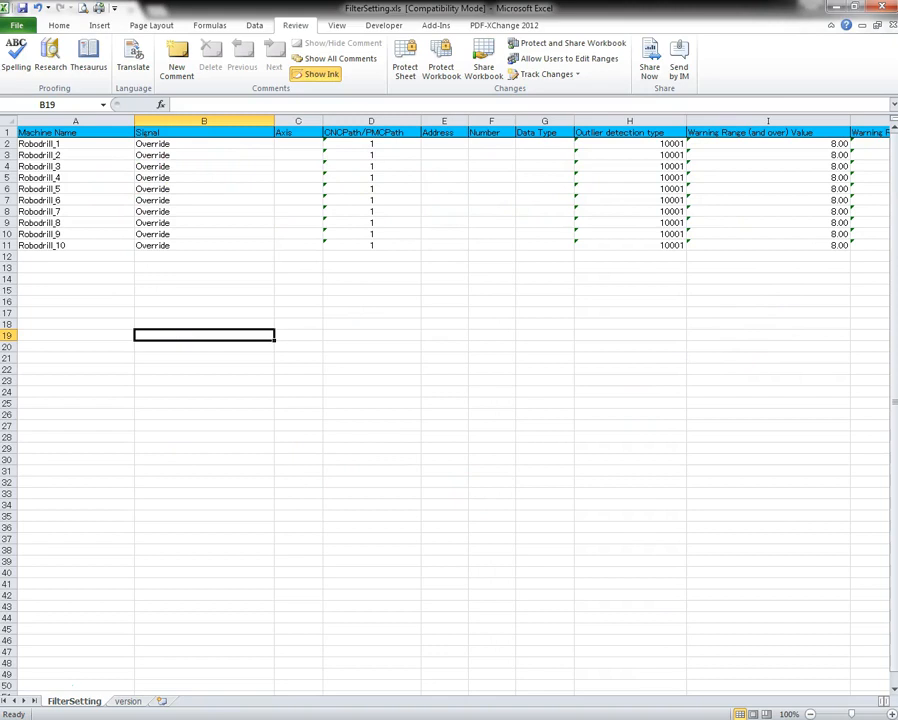
# In MT-LINKi AdminTool, examine the outlier detection thresholds of Robodrill_1's Override basic signal, and cancel the machine settings
pyautogui.hotkey('alt', 'Tab')
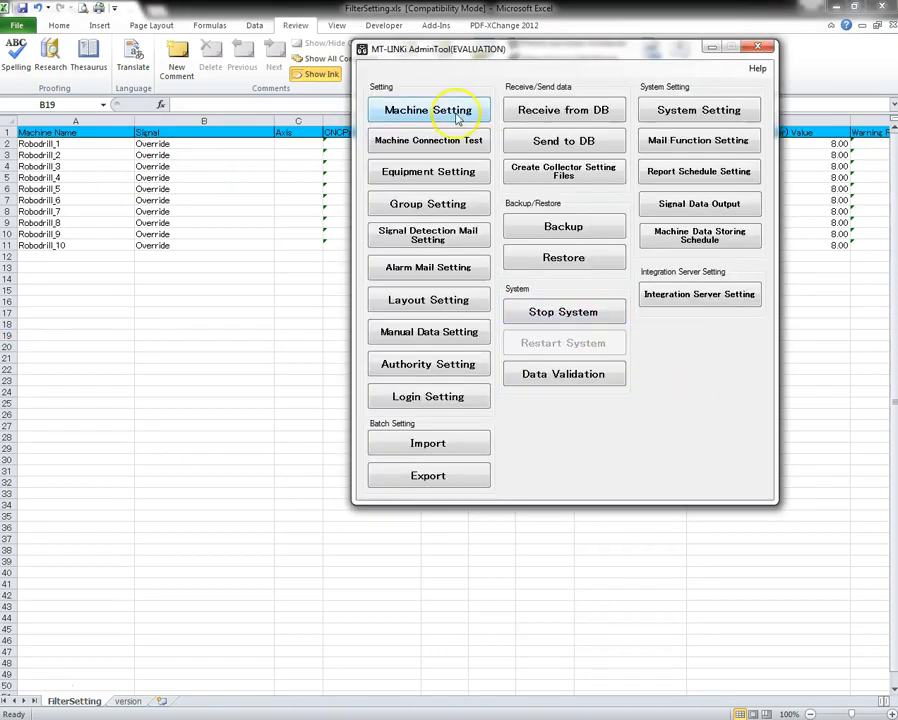
pyautogui.click(445, 116)
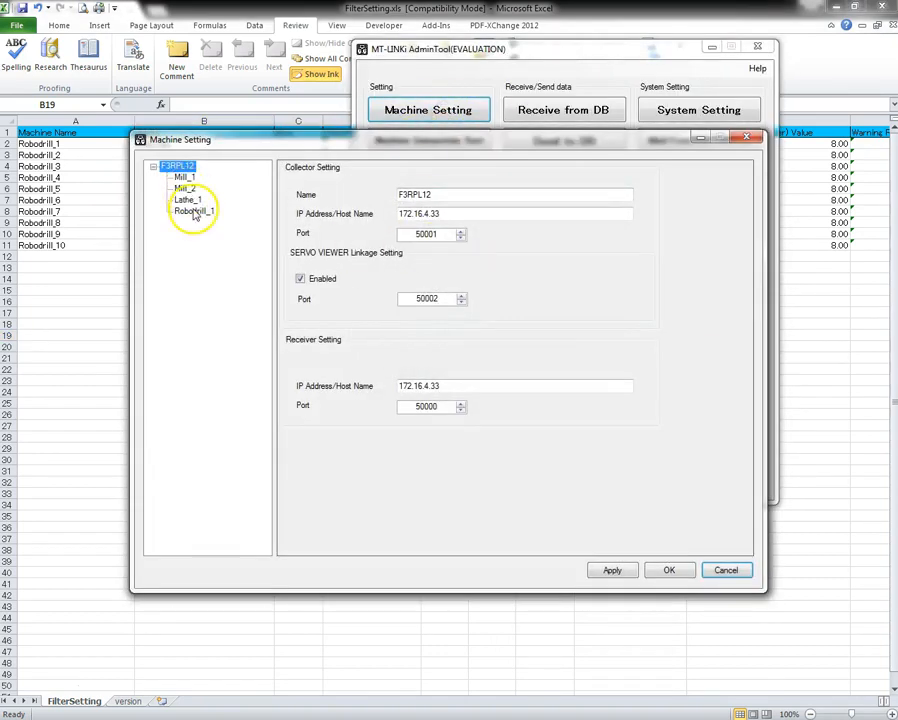
pyautogui.click(194, 211)
pyautogui.click(349, 212)
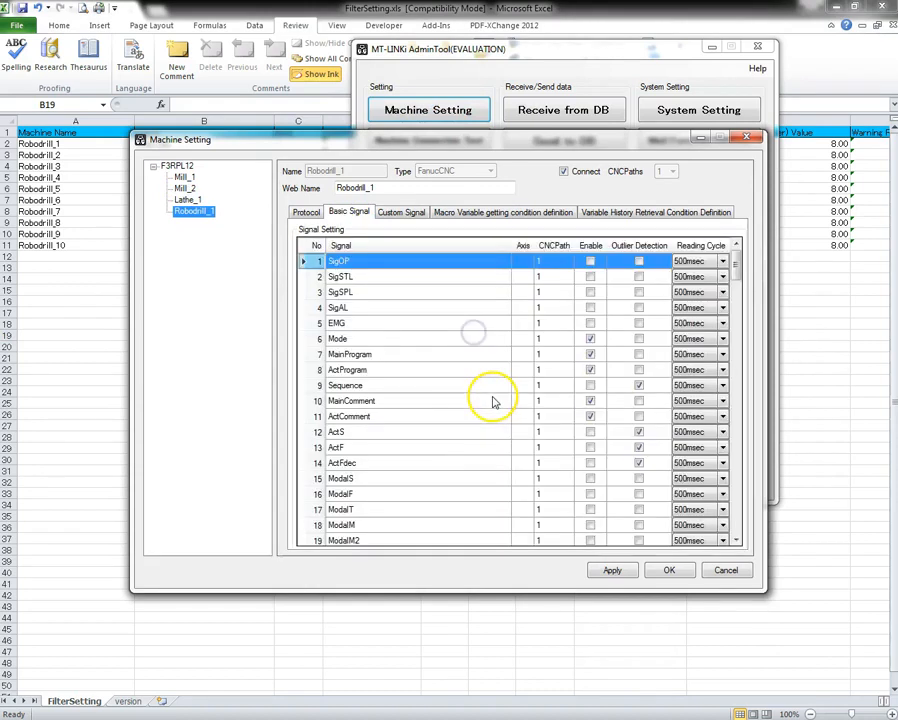
pyautogui.click(430, 459)
pyautogui.scroll(-9, 433, 460)
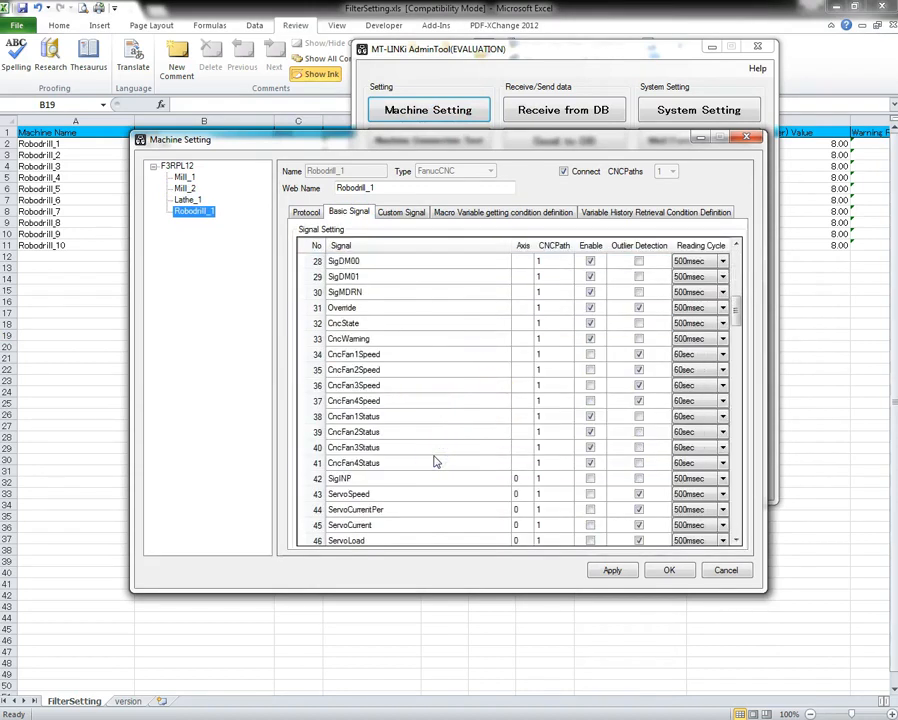
pyautogui.click(365, 308)
pyautogui.doubleClick(464, 304)
pyautogui.moveTo(572, 343); pyautogui.dragTo(362, 281)
pyautogui.click(416, 352)
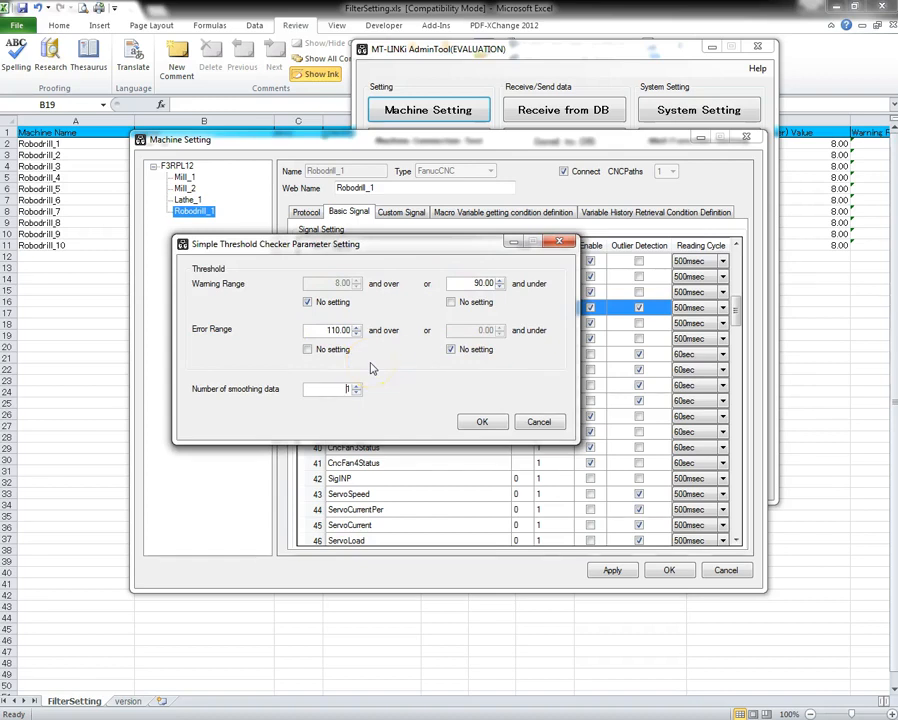
pyautogui.click(482, 422)
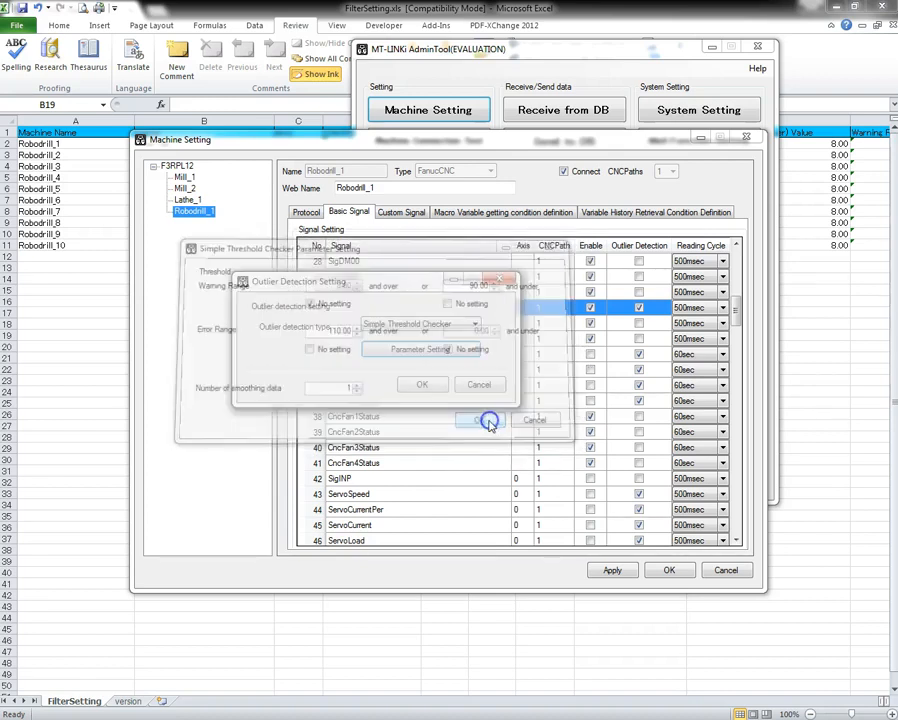
pyautogui.click(480, 389)
pyautogui.click(726, 570)
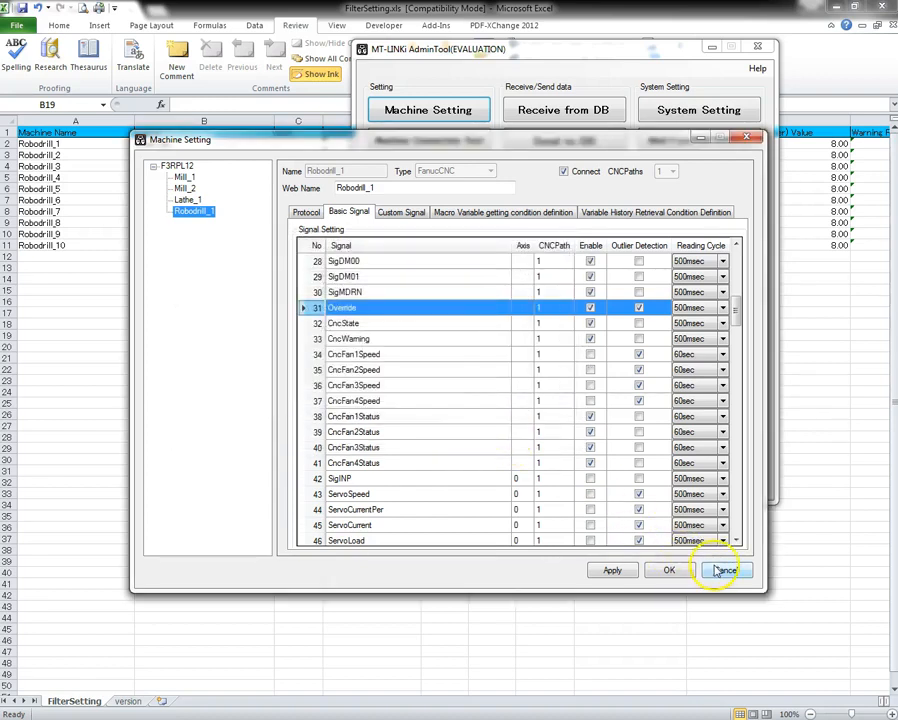
# Return to Excel, close FilterSetting.xls with its changes saved, and switch back to the InputDisabled folder window
pyautogui.click(198, 284)
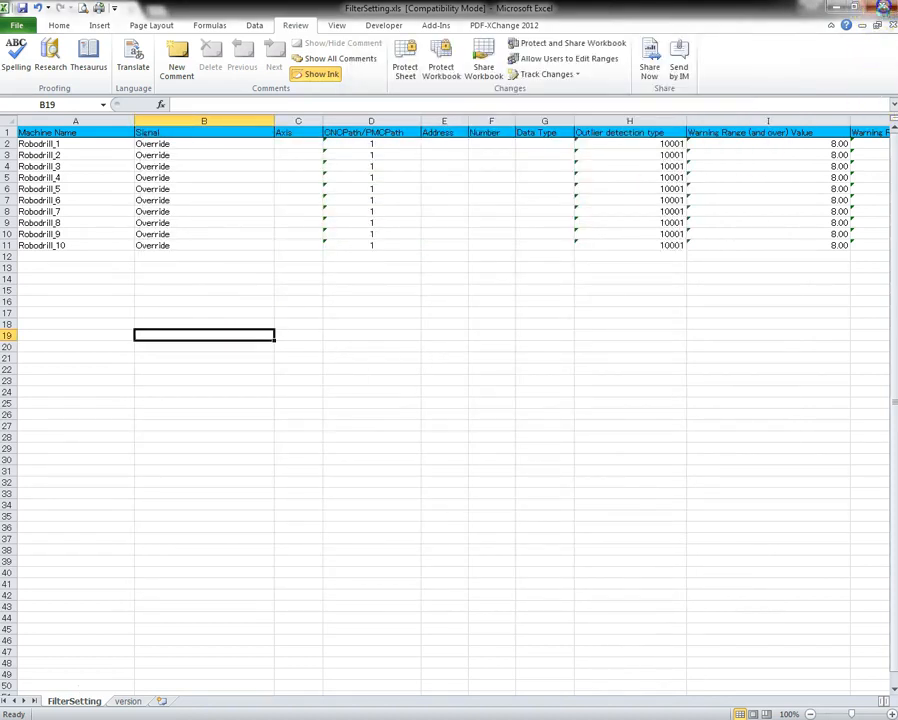
pyautogui.click(884, 7)
pyautogui.click(397, 387)
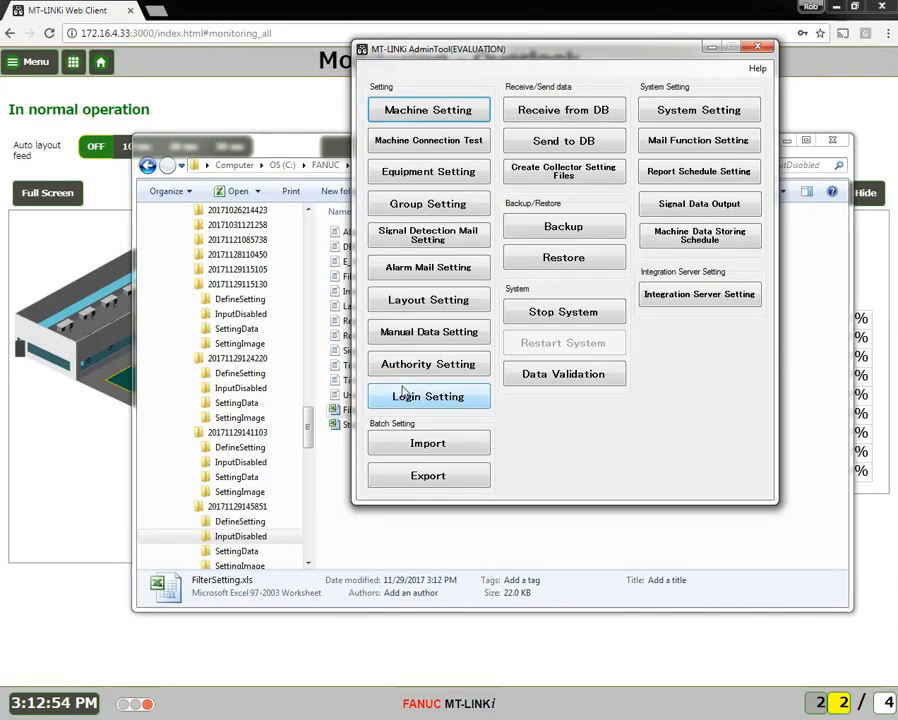
pyautogui.click(342, 521)
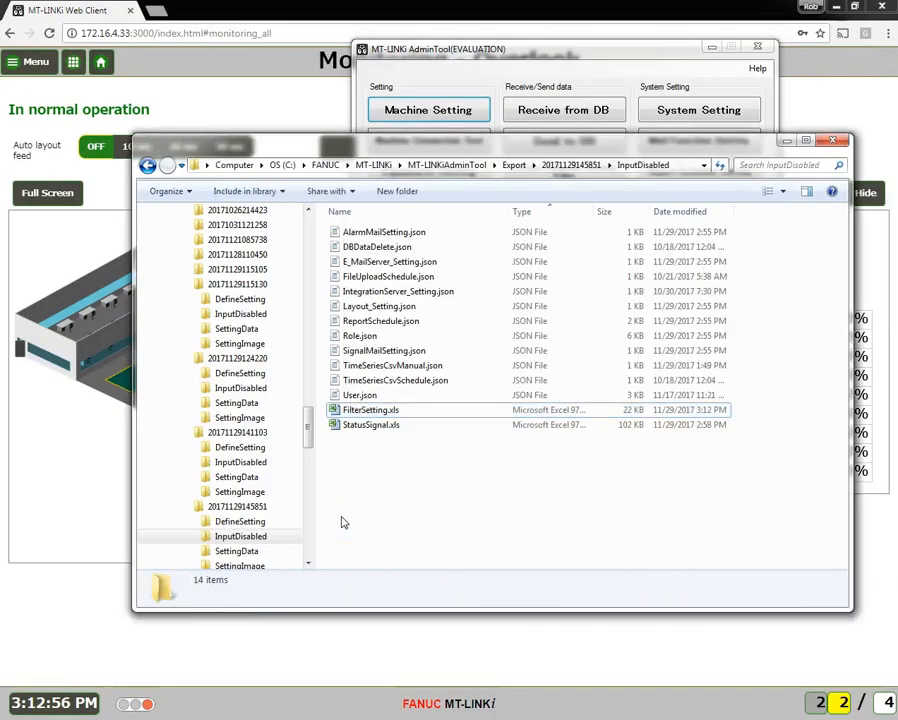
# Open StatusSignal.xls from the InputDisabled folder and find where Robodrill_1's status rows begin
pyautogui.doubleClick(395, 430)
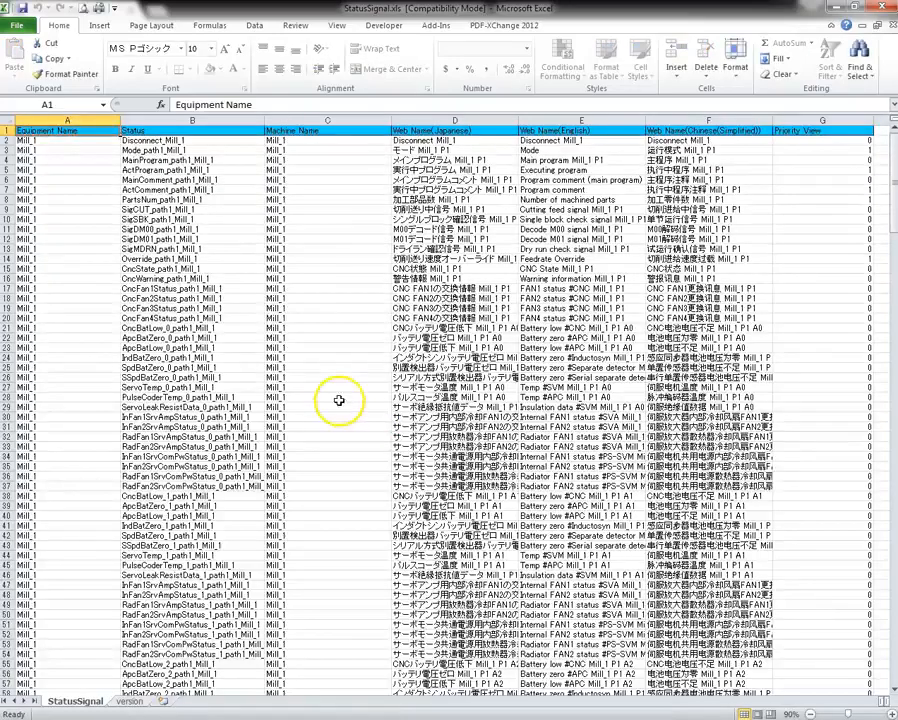
pyautogui.click(339, 400)
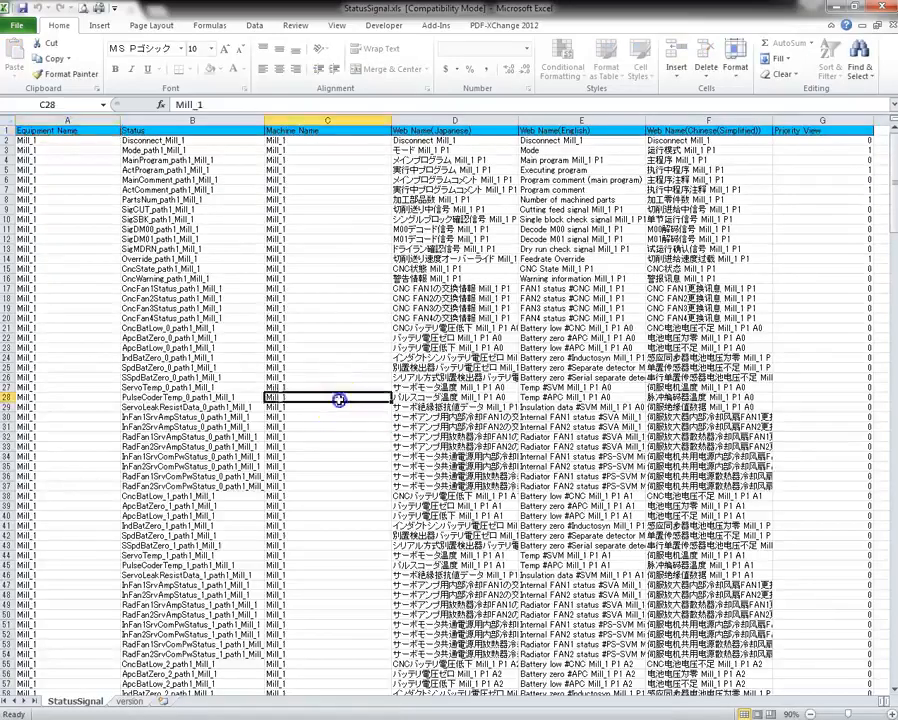
pyautogui.scroll(-20, 339, 400)
pyautogui.scroll(-20, 339, 400)
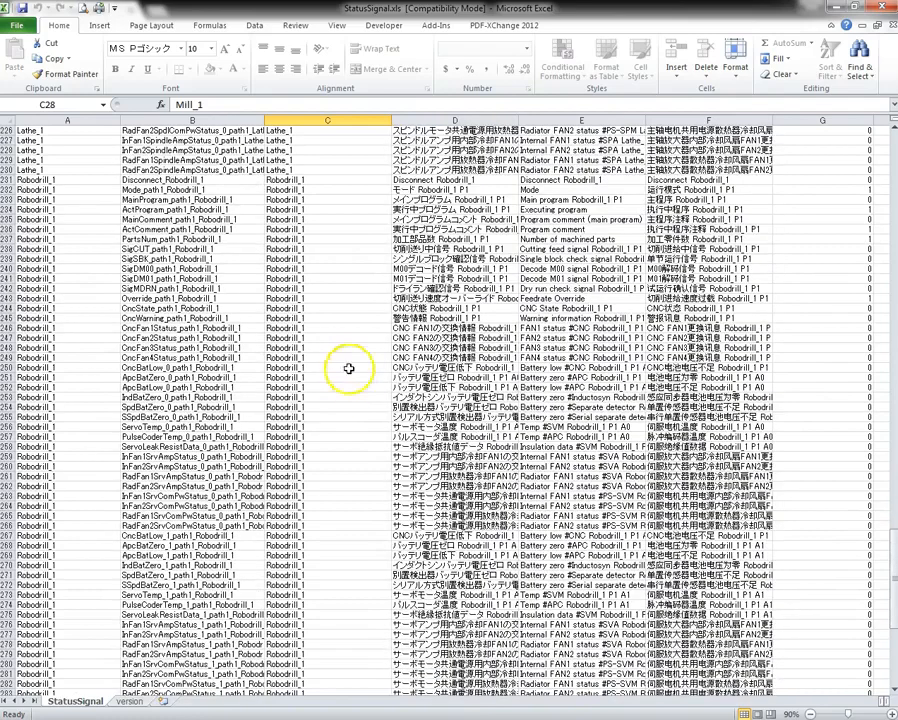
pyautogui.scroll(3, 348, 369)
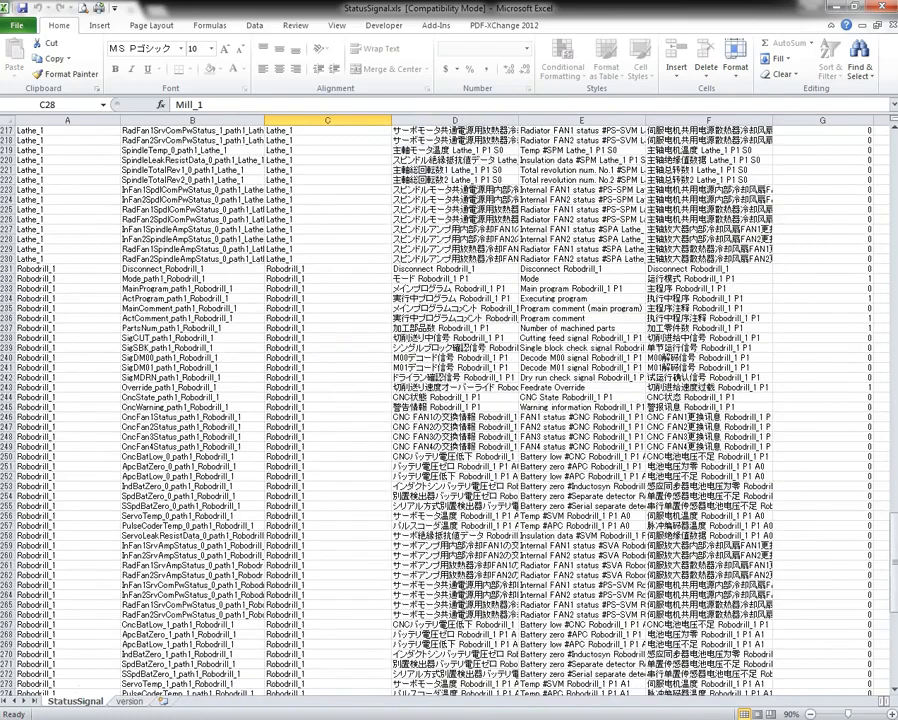
# In MT-LINKi AdminTool, examine Robodrill_1's simple assign statuses in the equipment settings, then cancel and return to Excel
pyautogui.hotkey('alt', 'Tab')
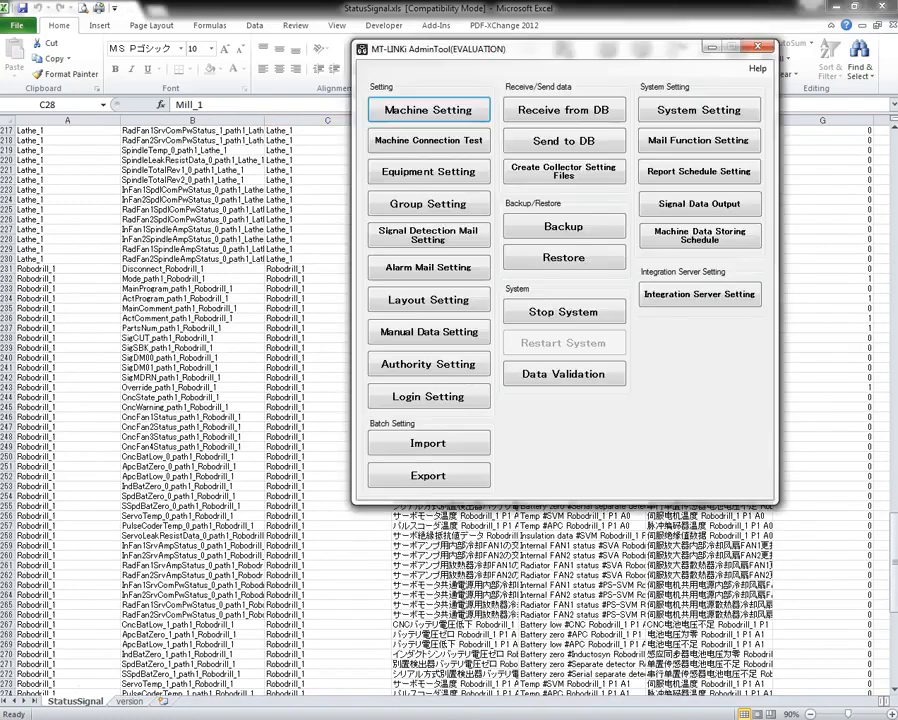
pyautogui.click(421, 176)
pyautogui.click(198, 184)
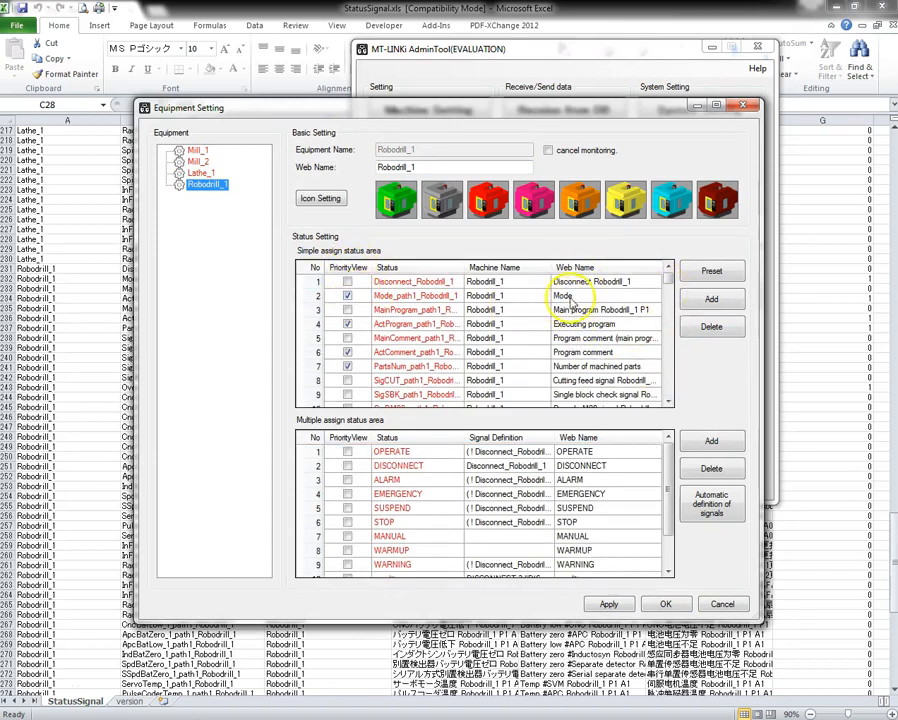
pyautogui.moveTo(670, 281); pyautogui.dragTo(670, 394)
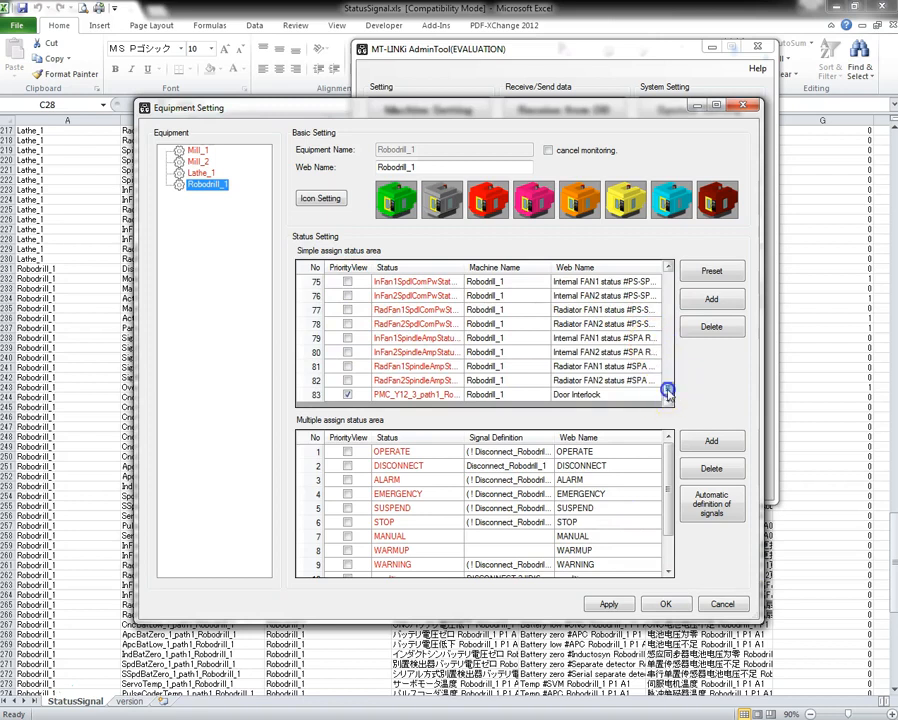
pyautogui.moveTo(668, 390); pyautogui.dragTo(668, 270)
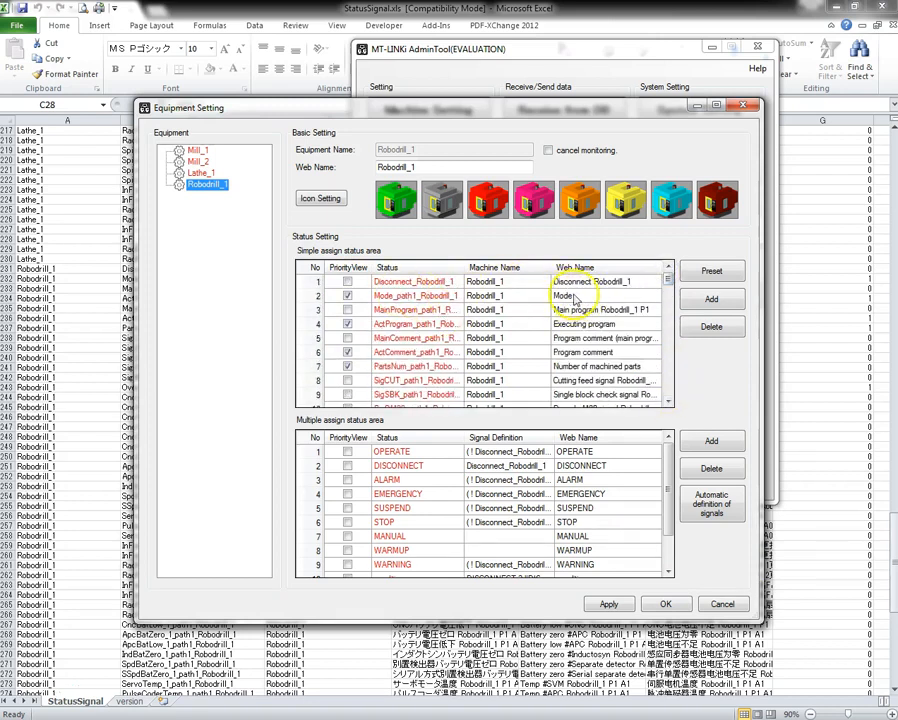
pyautogui.click(722, 605)
pyautogui.click(826, 655)
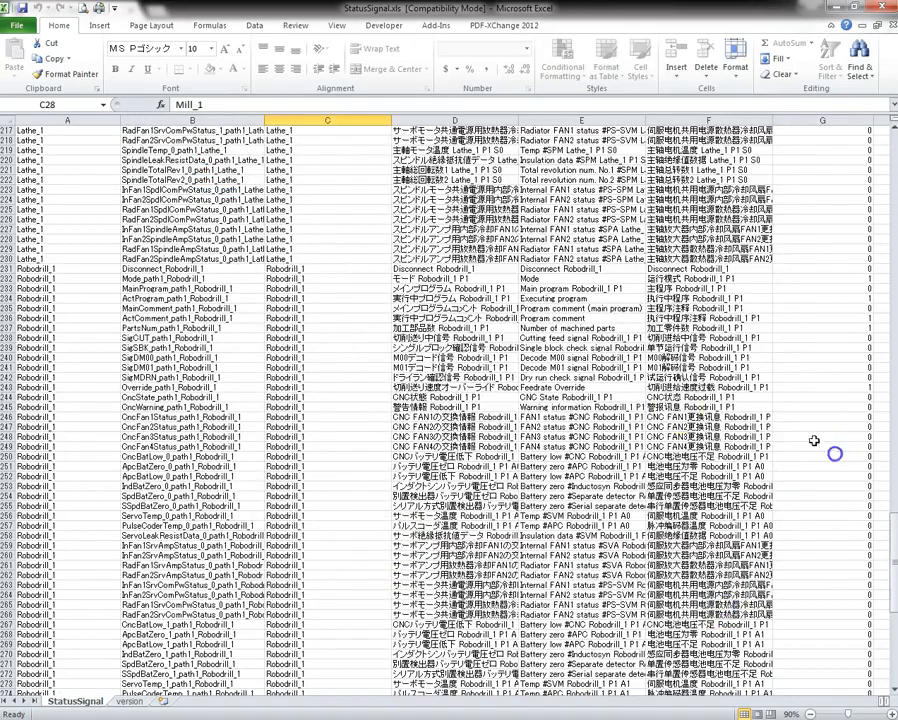
# Unprotect the StatusSignal sheet and copy all of Robodrill_1's status rows, A231:G313
pyautogui.click(262, 367)
pyautogui.scroll(-3, 252, 342)
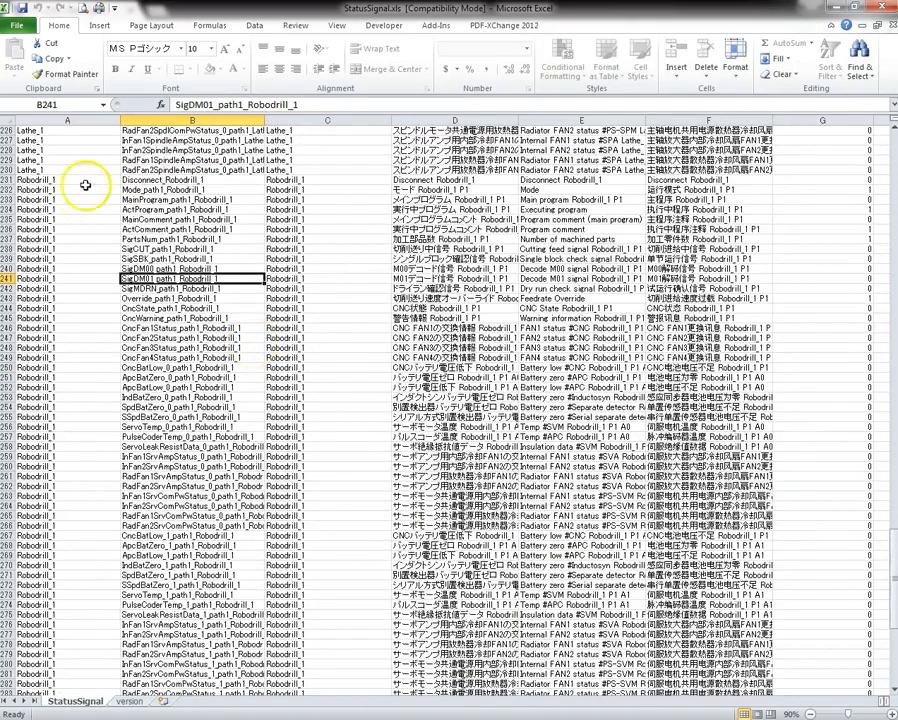
pyautogui.click(48, 181)
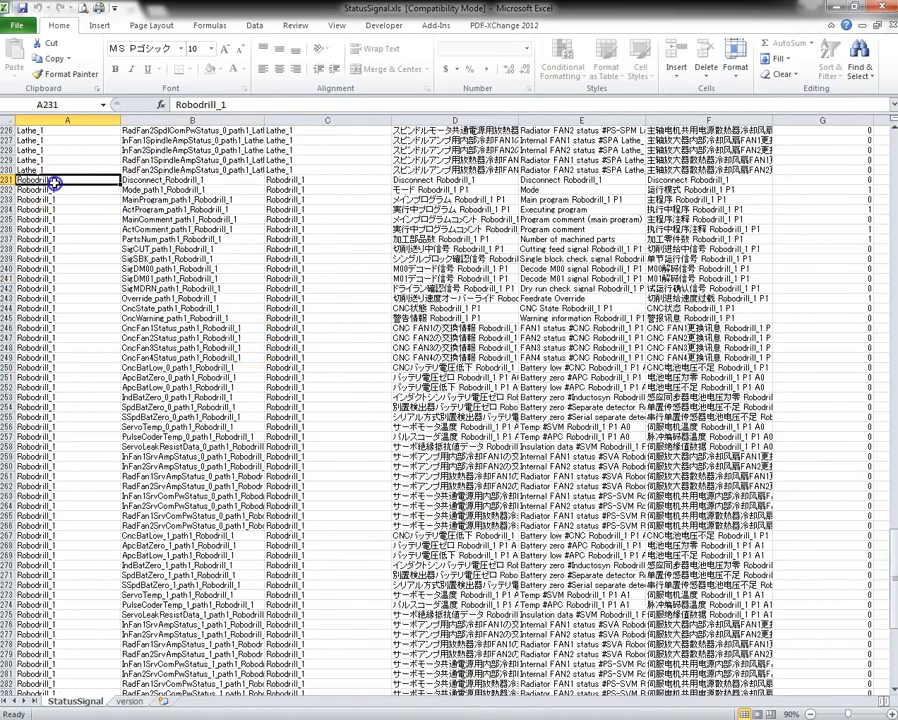
pyautogui.click(294, 26)
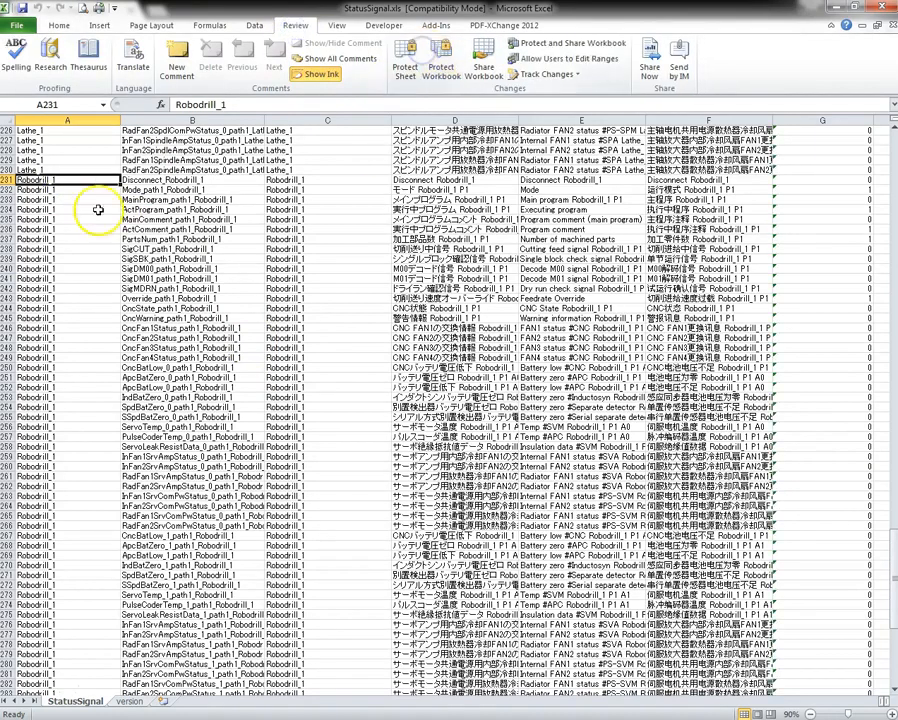
pyautogui.moveTo(46, 180); pyautogui.dragTo(851, 442)
pyautogui.rightClick(386, 229)
pyautogui.click(414, 249)
# Paste the copied Robodrill_1 status block directly below the existing data, starting at A314
pyautogui.scroll(20, 200, 436)
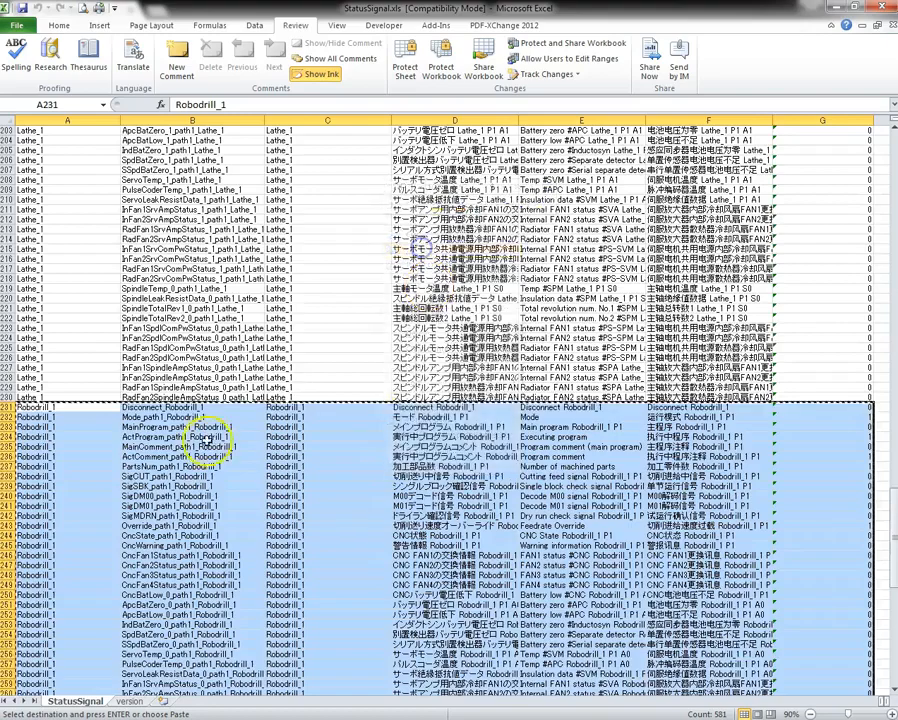
pyautogui.scroll(-20, 172, 370)
pyautogui.scroll(-6, 130, 325)
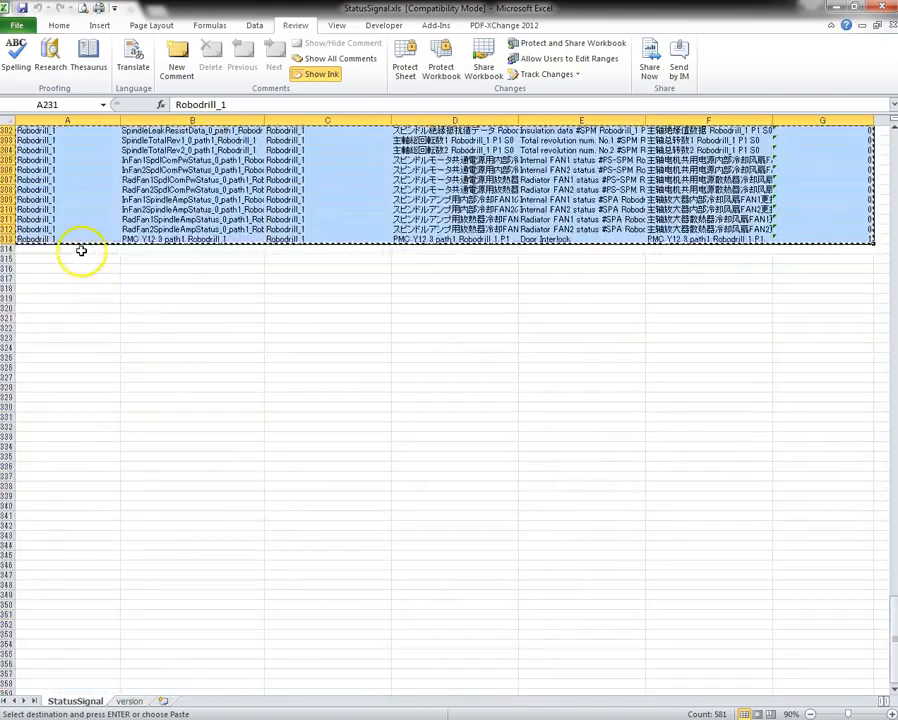
pyautogui.click(80, 248)
pyautogui.rightClick(80, 248)
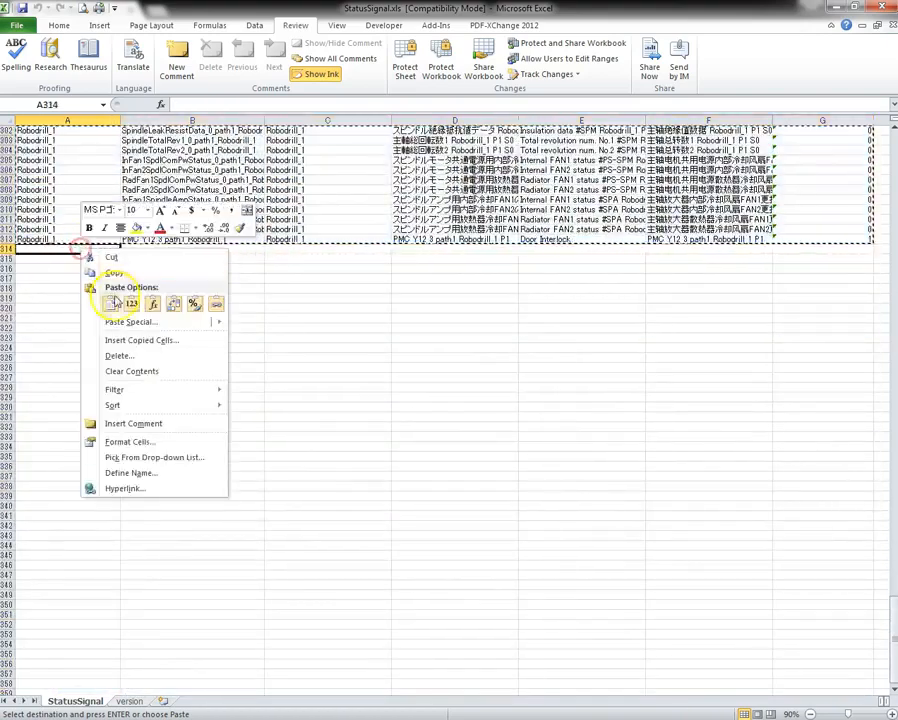
pyautogui.click(111, 304)
# Replace every Robodrill_1 with Robodrill_2 in the pasted block starting at row 314
pyautogui.click(59, 25)
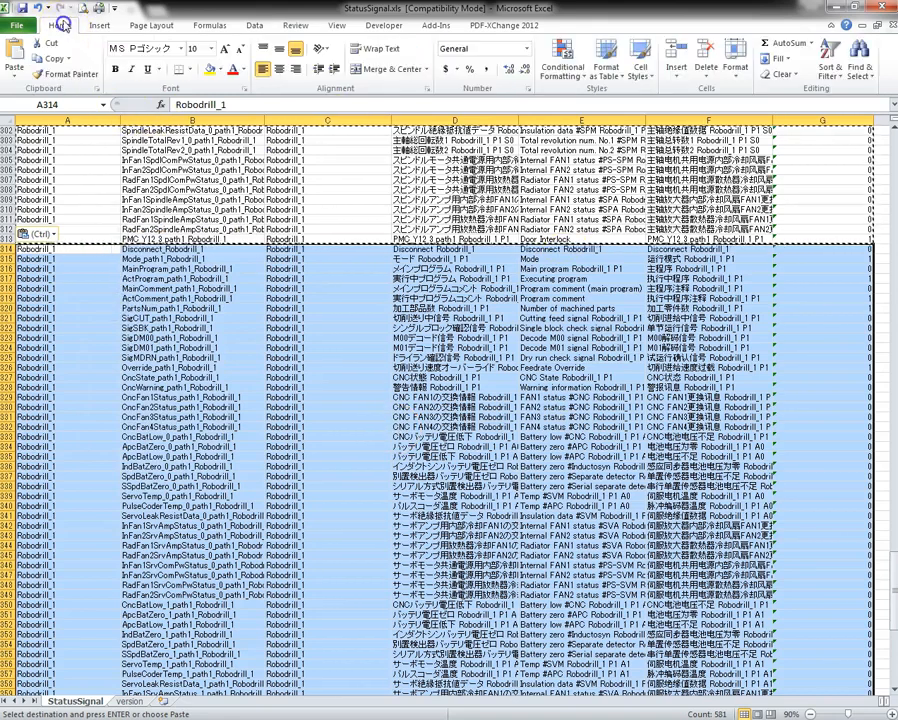
pyautogui.click(858, 55)
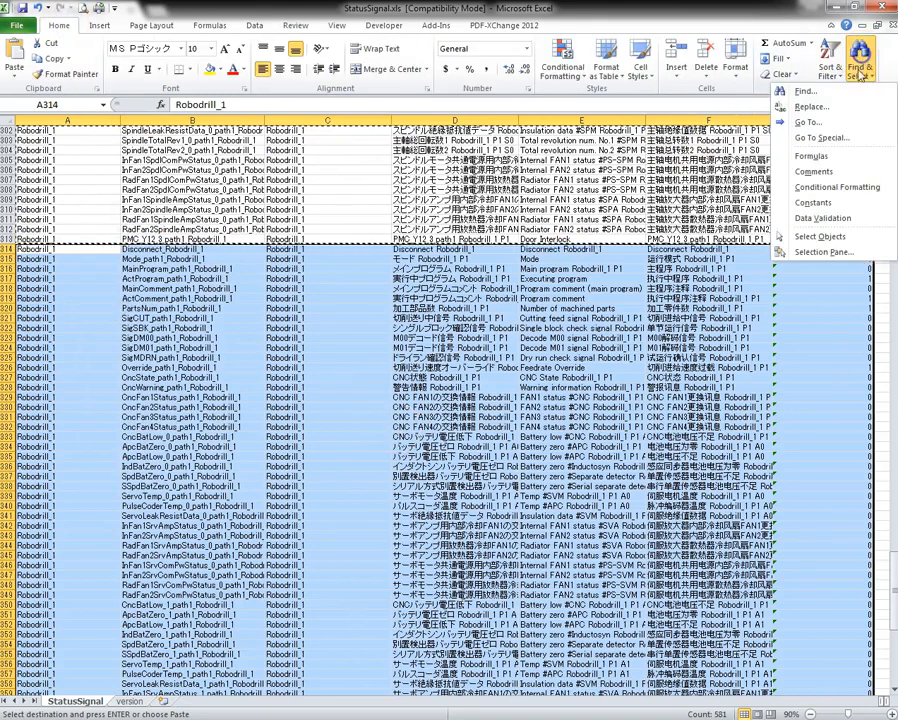
pyautogui.click(800, 91)
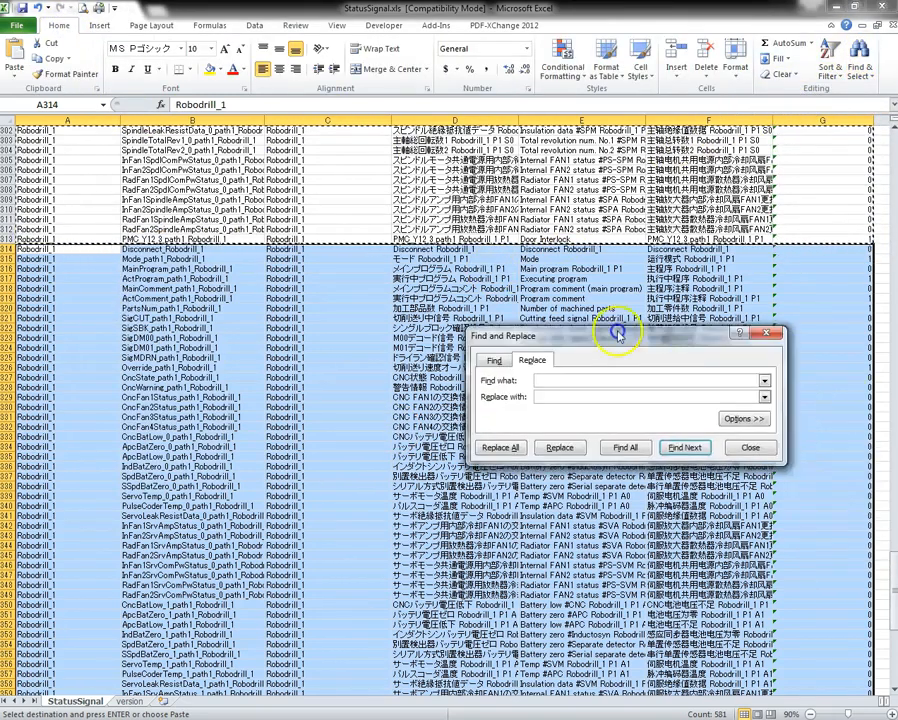
pyautogui.moveTo(730, 330); pyautogui.dragTo(466, 296)
pyautogui.click(465, 337)
pyautogui.write('Robodrill')
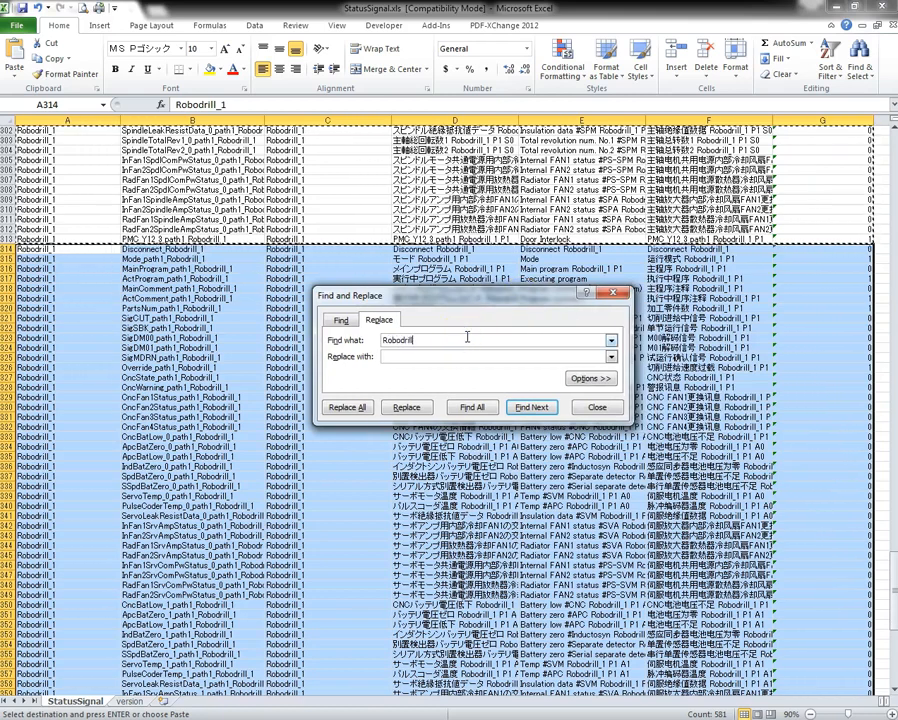
pyautogui.write('_1')
pyautogui.moveTo(459, 341); pyautogui.dragTo(368, 334)
pyautogui.rightClick(396, 342)
pyautogui.click(424, 370)
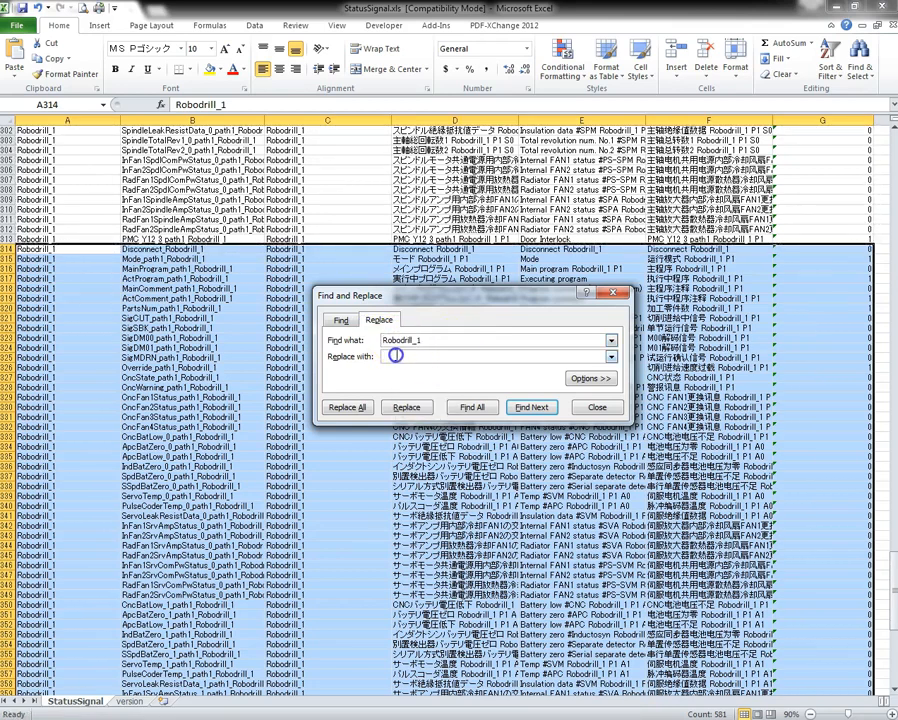
pyautogui.rightClick(450, 357)
pyautogui.click(465, 402)
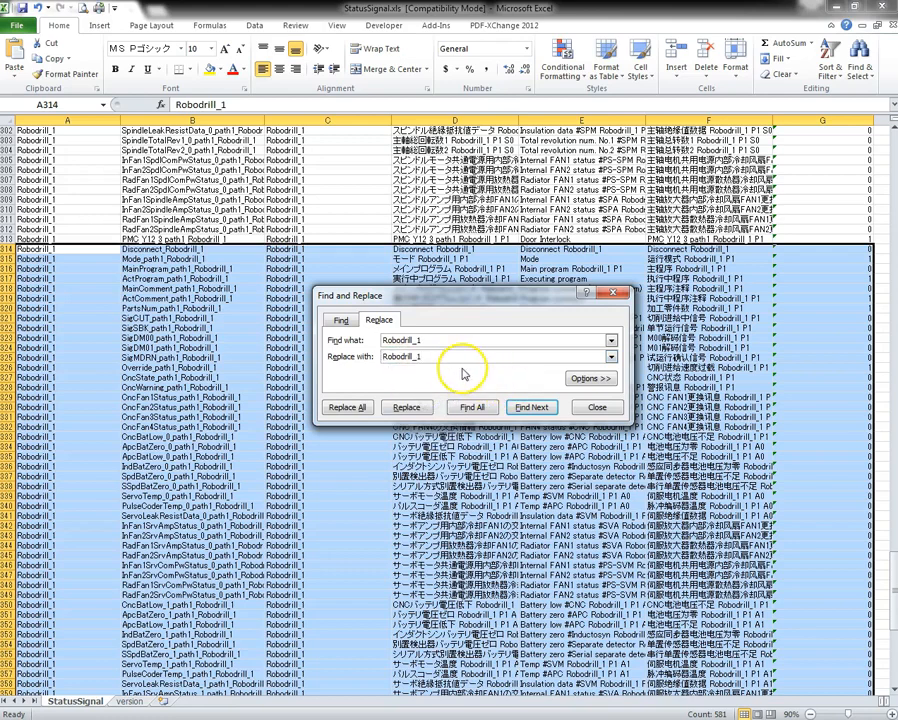
pyautogui.click(350, 408)
pyautogui.click(447, 408)
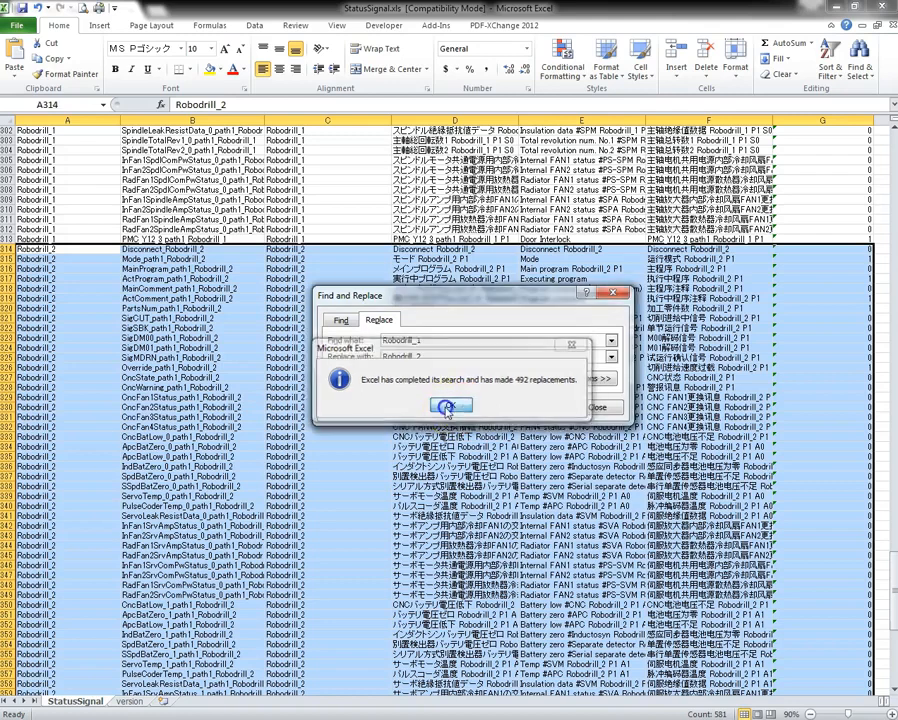
pyautogui.click(595, 408)
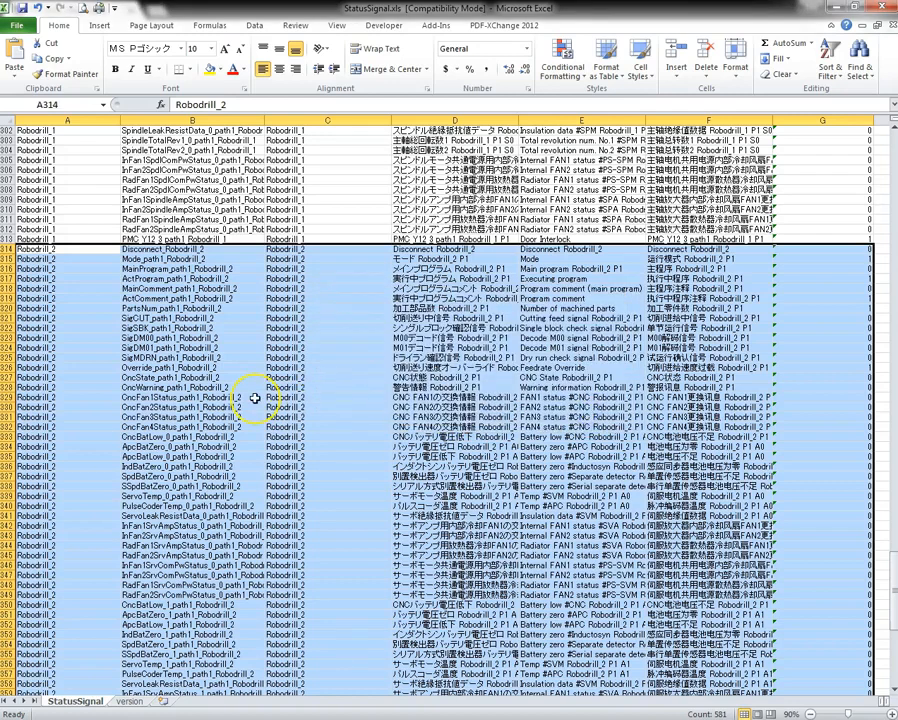
# Review the status rows of the replicated machines through Robodrill_10, and close StatusSignal.xls
pyautogui.scroll(-3, 258, 398)
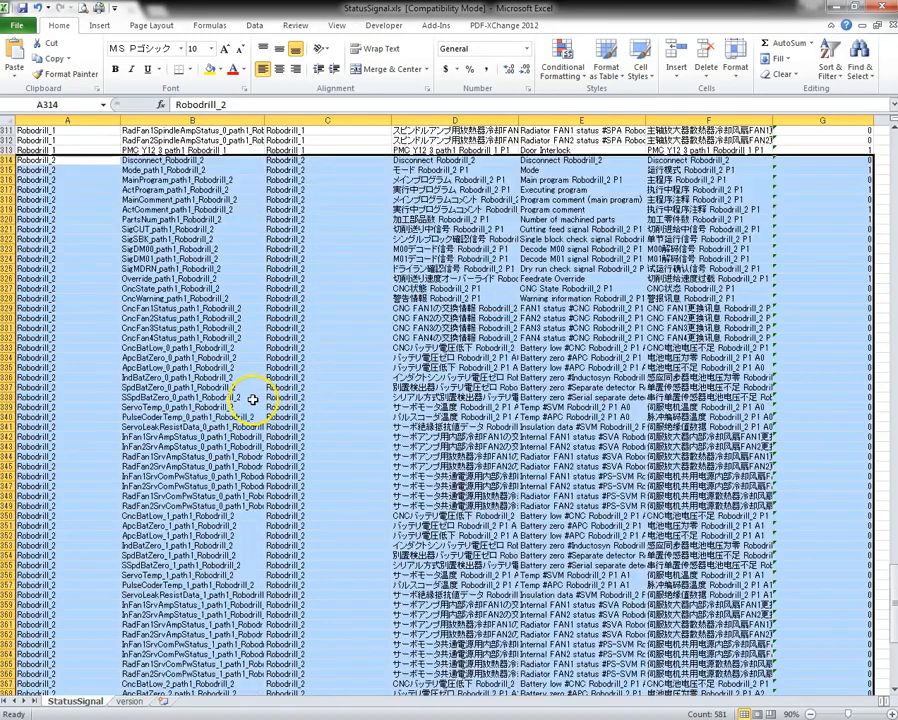
pyautogui.scroll(-15, 299, 387)
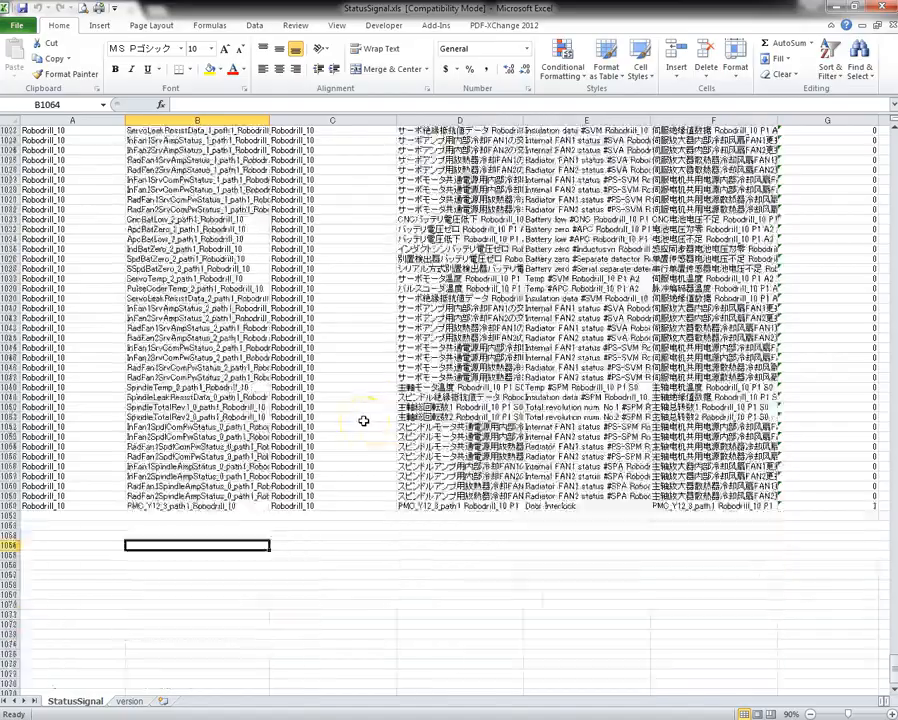
pyautogui.scroll(18, 371, 418)
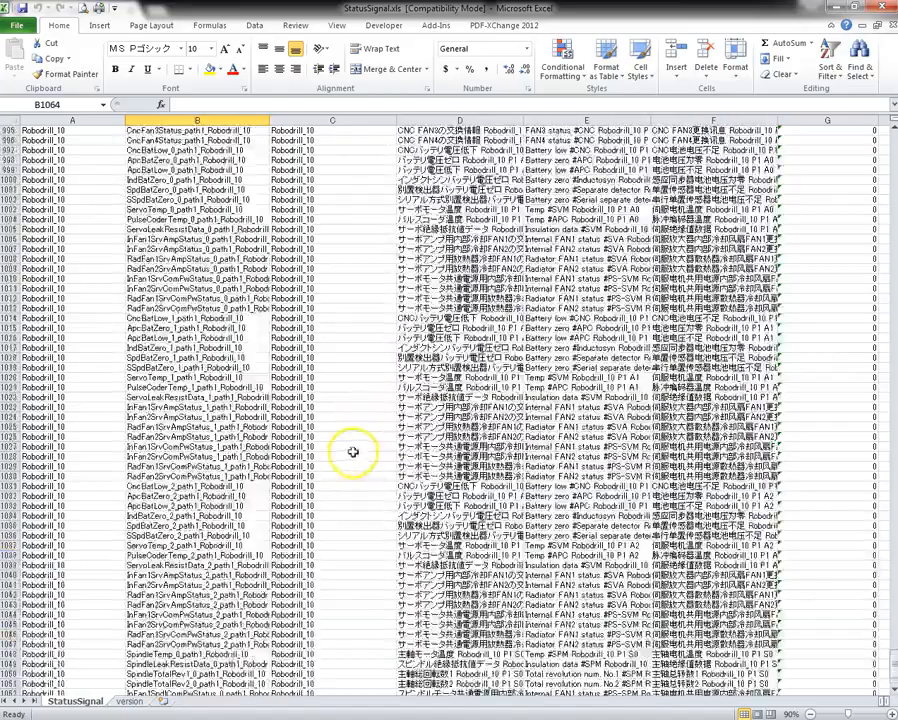
pyautogui.scroll(20, 353, 452)
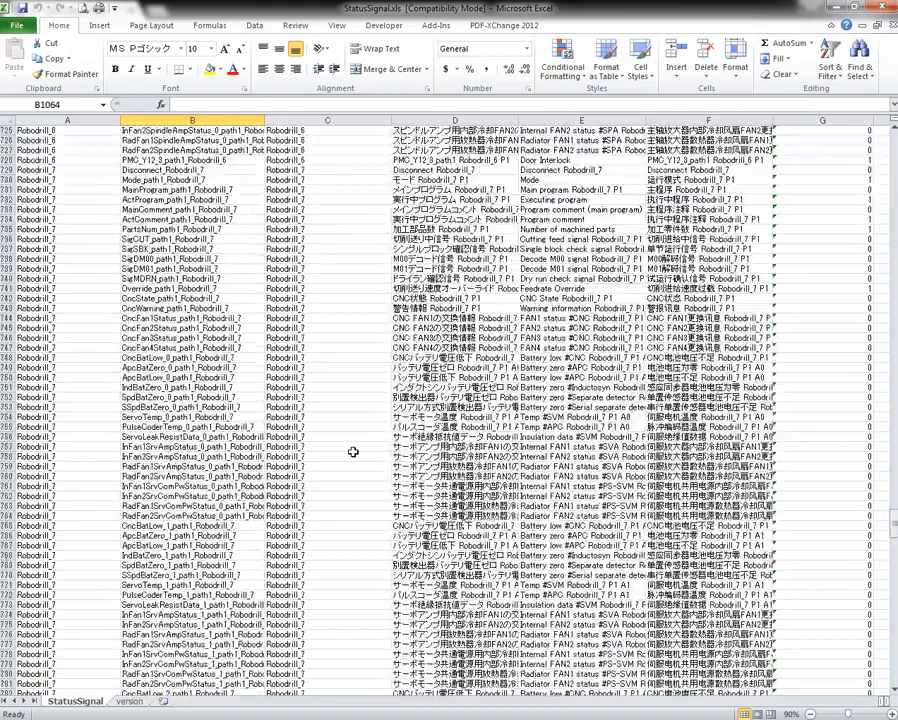
pyautogui.click(884, 10)
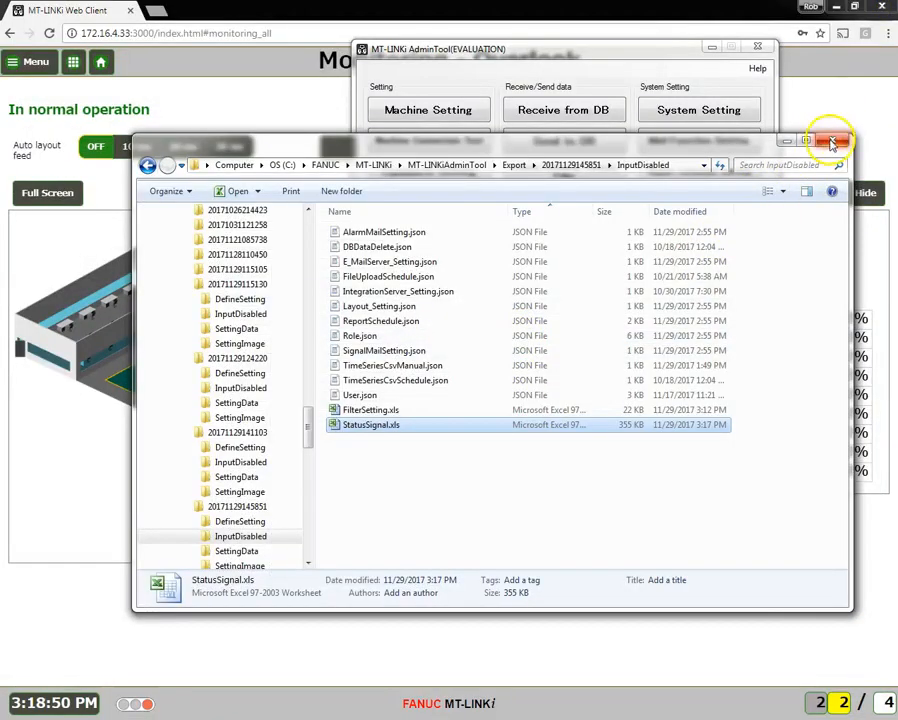
pyautogui.click(688, 54)
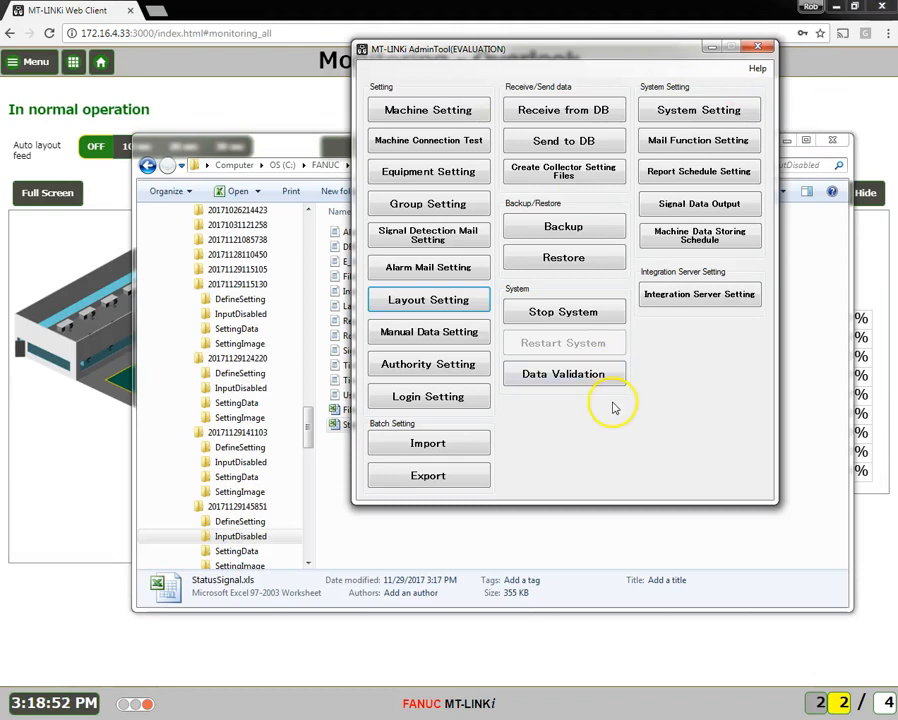
pyautogui.click(453, 450)
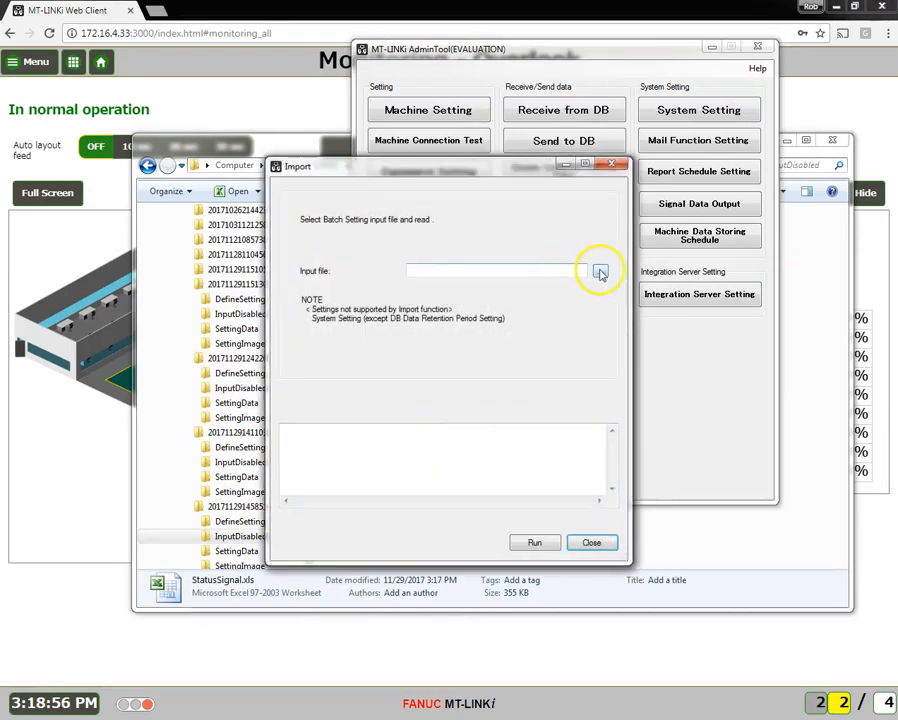
pyautogui.click(600, 272)
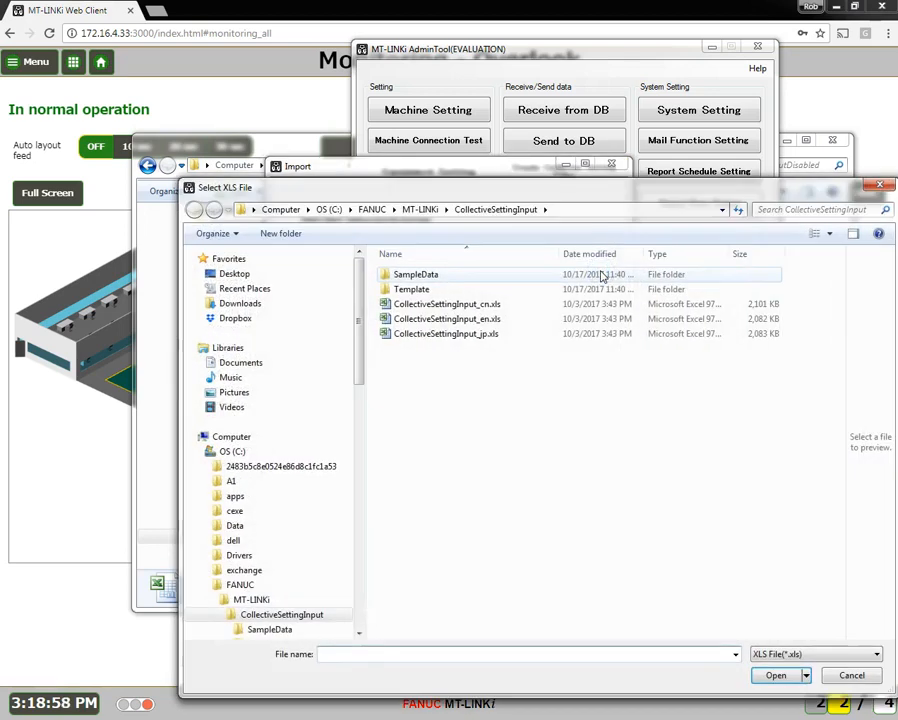
pyautogui.click(421, 211)
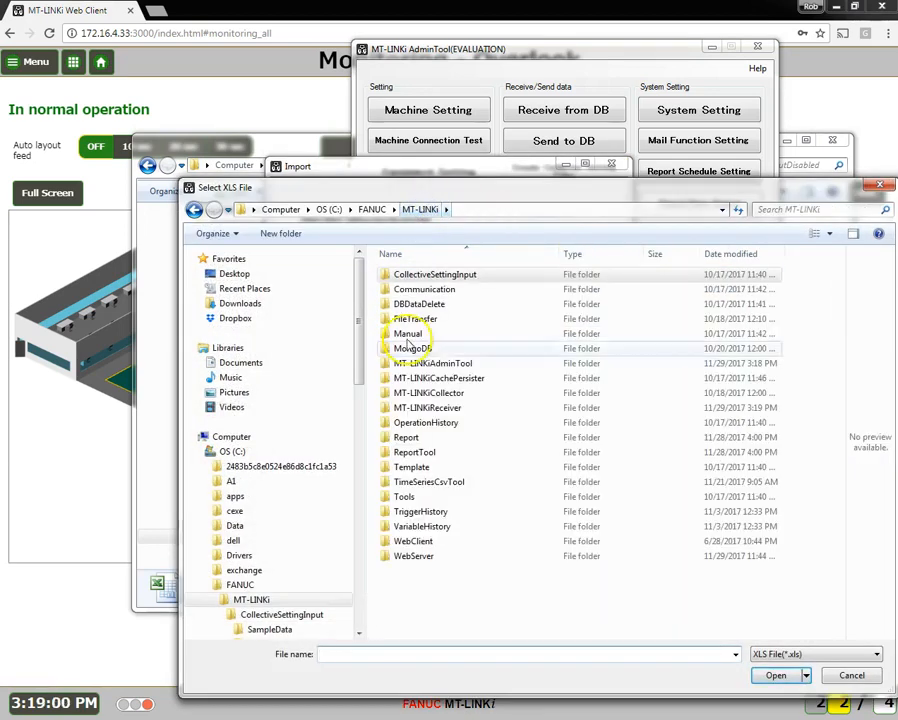
pyautogui.doubleClick(430, 364)
pyautogui.doubleClick(400, 541)
pyautogui.doubleClick(410, 274)
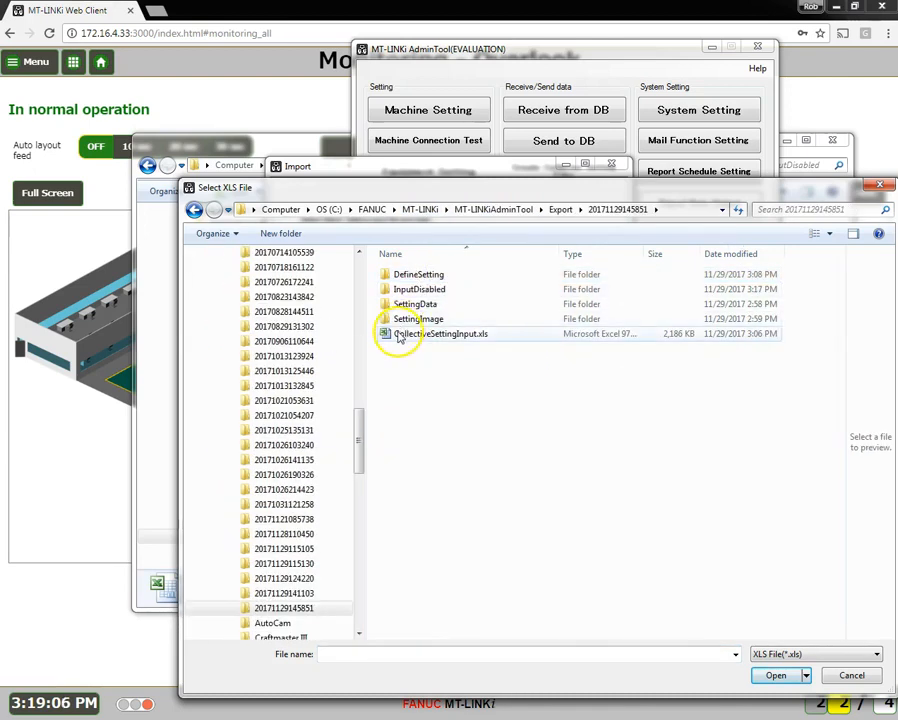
pyautogui.click(452, 336)
pyautogui.click(776, 675)
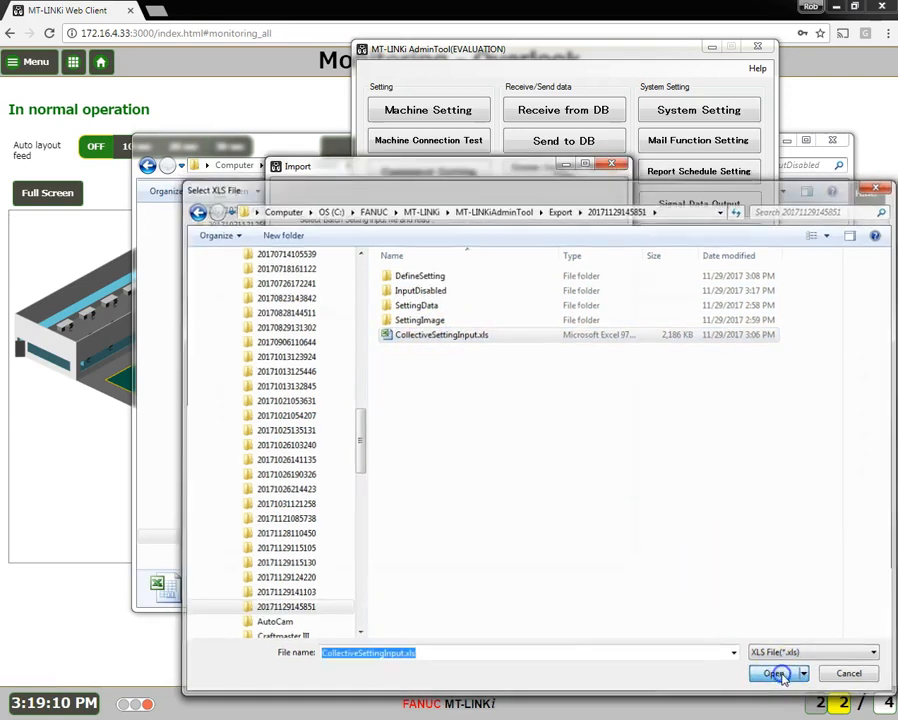
# Run the batch import, decline re-registering the schedule, and close the import window
pyautogui.click(533, 542)
pyautogui.click(505, 421)
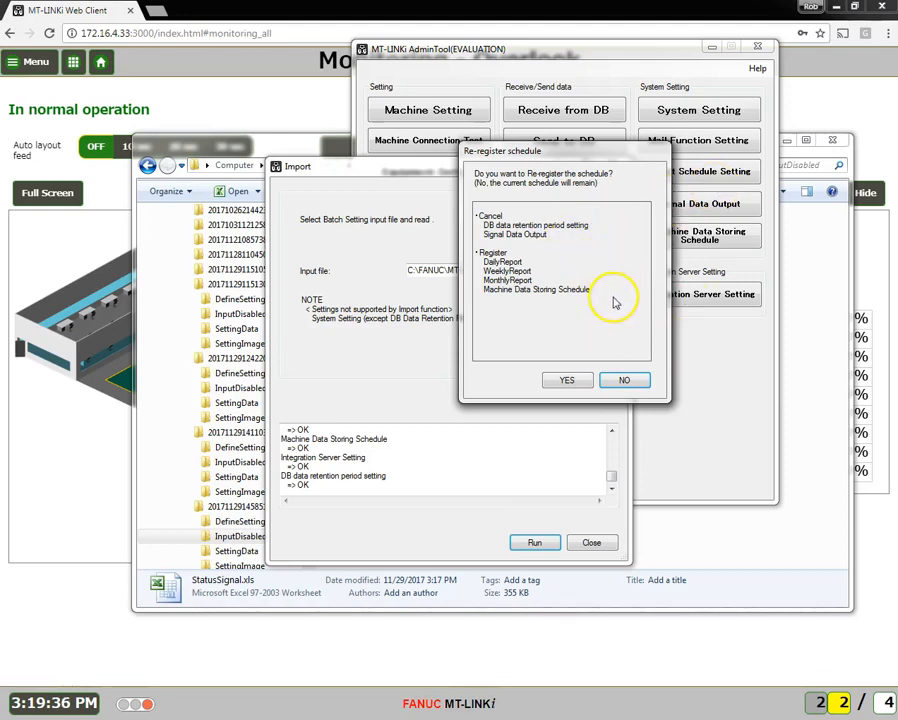
pyautogui.click(627, 381)
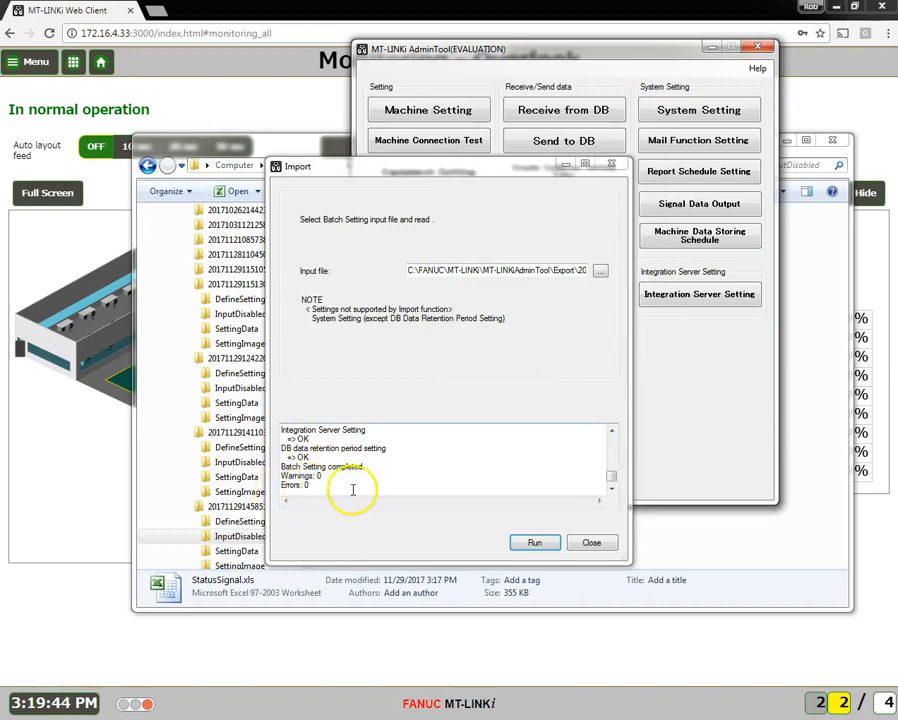
pyautogui.click(586, 542)
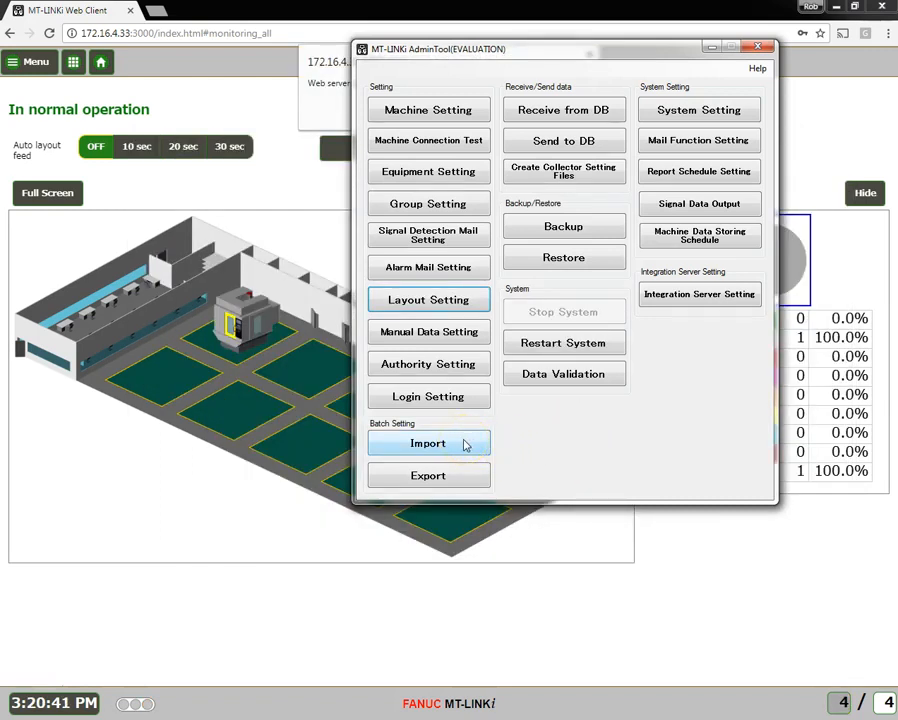
# In the Widget_Crank_Line layout, place Robodrill_2 through Robodrill_5 on successive floor pads in the back row beside Robodrill_1
pyautogui.click(452, 300)
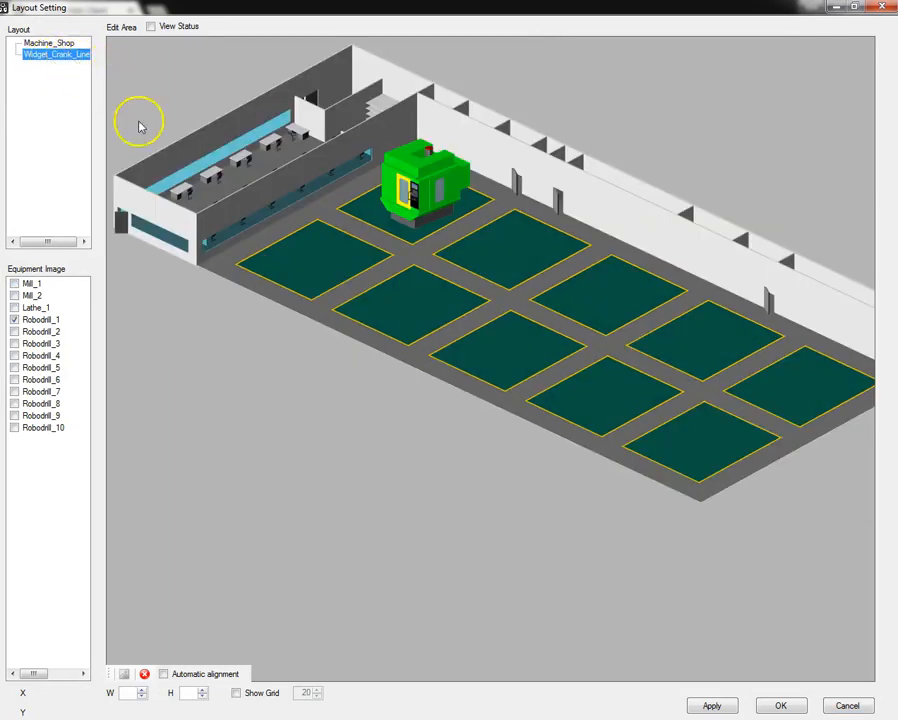
pyautogui.click(14, 331)
pyautogui.moveTo(185, 97); pyautogui.dragTo(502, 220)
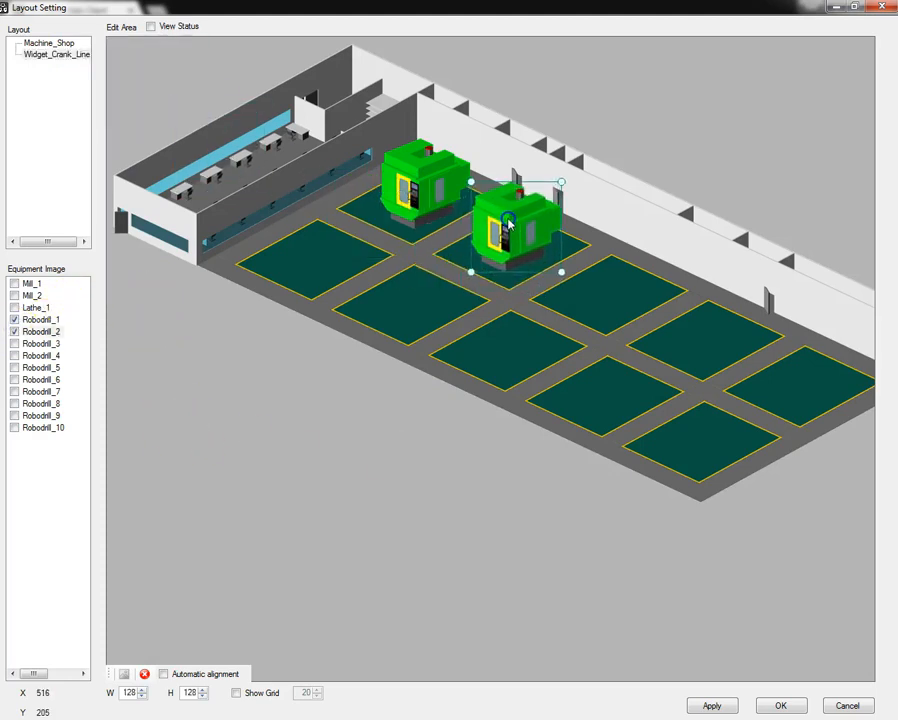
pyautogui.click(14, 343)
pyautogui.moveTo(136, 130); pyautogui.dragTo(606, 273)
pyautogui.click(14, 355)
pyautogui.moveTo(150, 88); pyautogui.dragTo(705, 327)
pyautogui.click(14, 367)
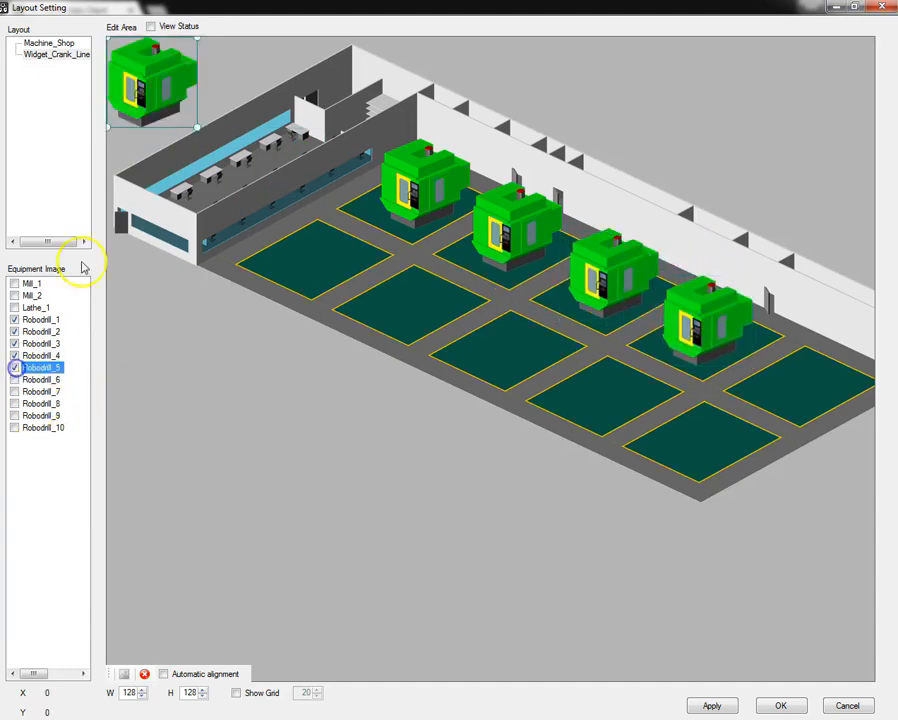
pyautogui.moveTo(138, 78); pyautogui.dragTo(806, 377)
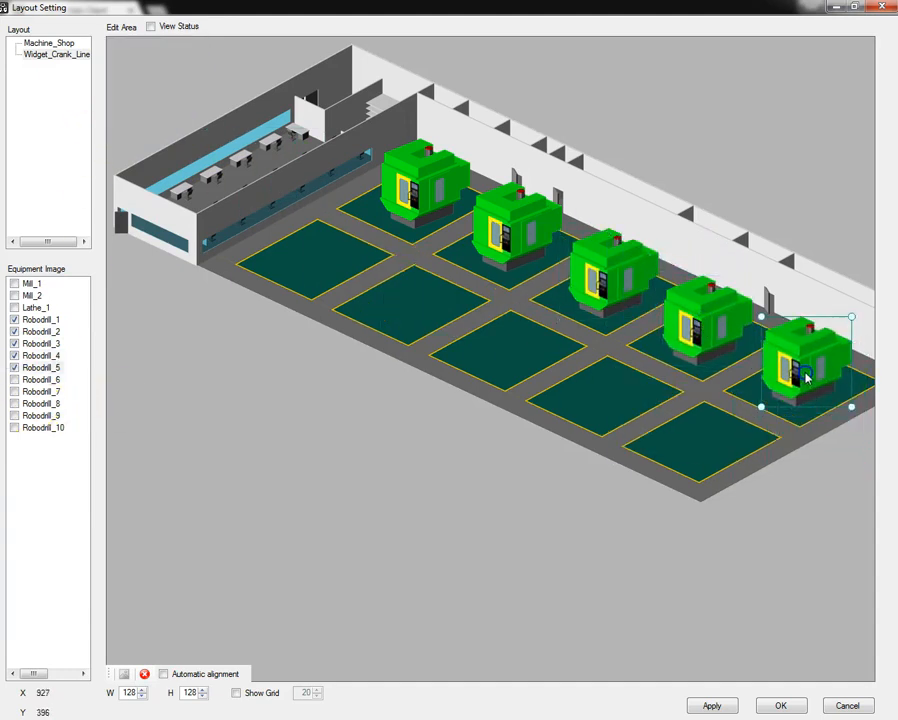
# Add Robodrill_6 through Robodrill_10 to the layout, placing them in order on the five front-row floor pads
pyautogui.click(14, 379)
pyautogui.moveTo(138, 78); pyautogui.dragTo(327, 233)
pyautogui.click(14, 391)
pyautogui.moveTo(138, 78); pyautogui.dragTo(427, 297)
pyautogui.click(14, 403)
pyautogui.click(14, 403)
pyautogui.moveTo(150, 90); pyautogui.dragTo(513, 336)
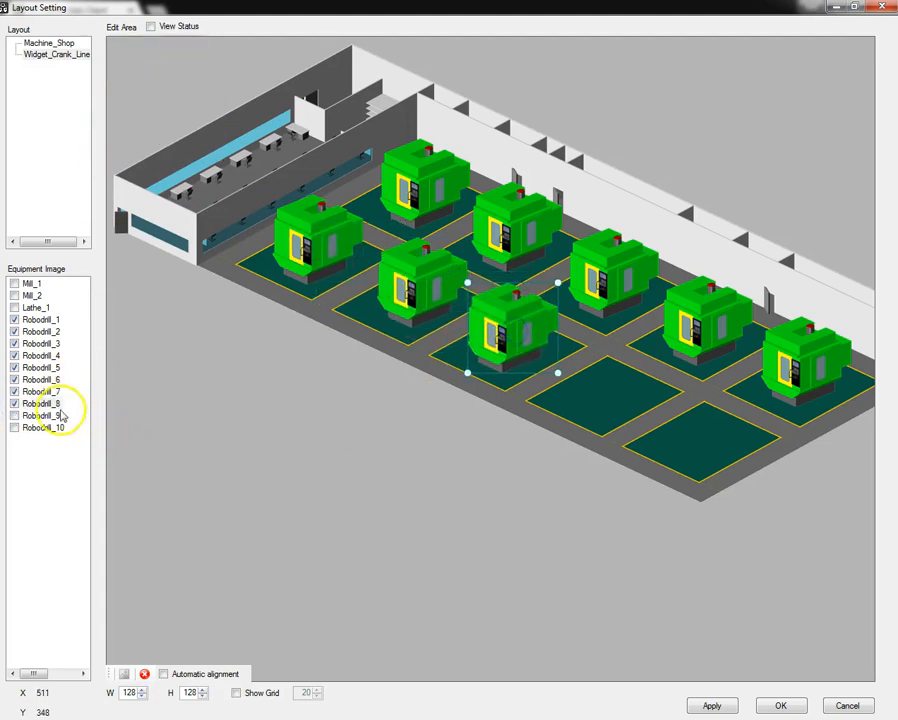
pyautogui.click(14, 415)
pyautogui.moveTo(150, 90); pyautogui.dragTo(609, 379)
pyautogui.click(14, 427)
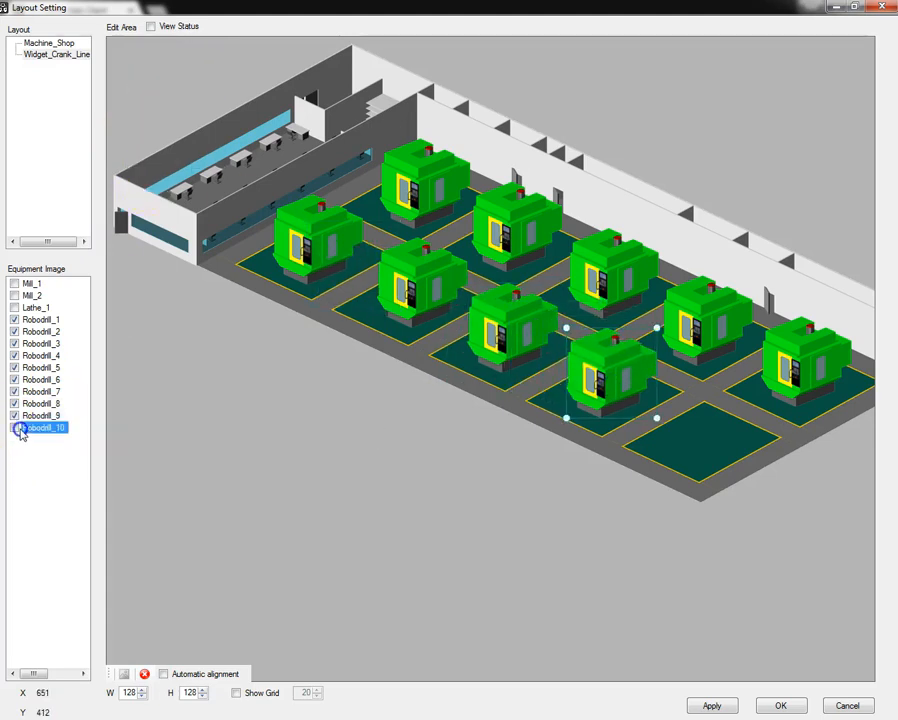
pyautogui.moveTo(152, 82); pyautogui.dragTo(708, 424)
pyautogui.click(601, 486)
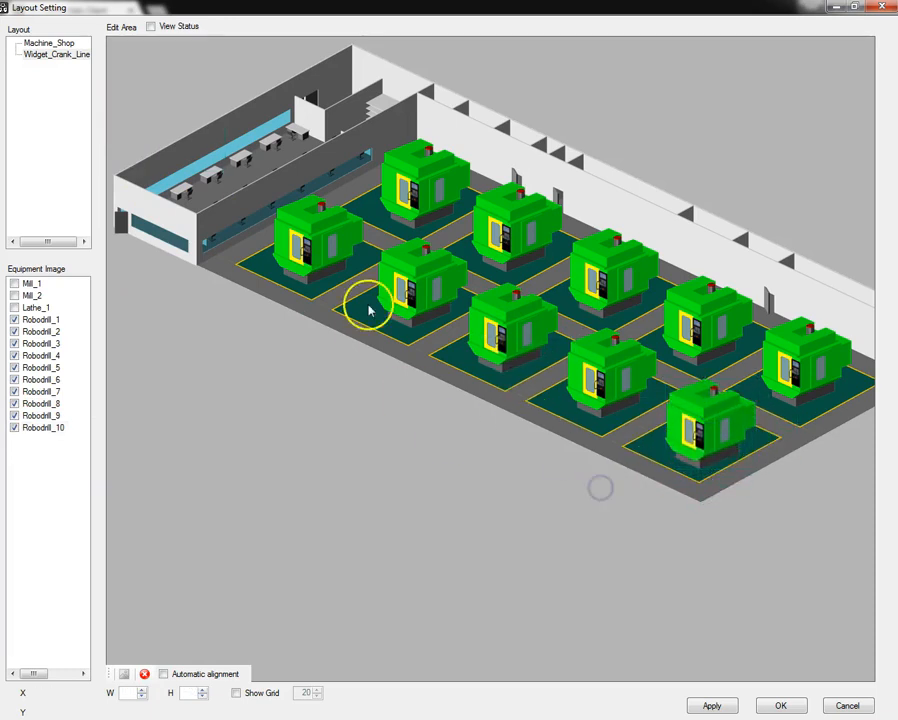
# Fine-tune the positions of the front-row machines, Robodrill_6 through Robodrill_10, so they line up evenly on their pads
pyautogui.click(324, 238)
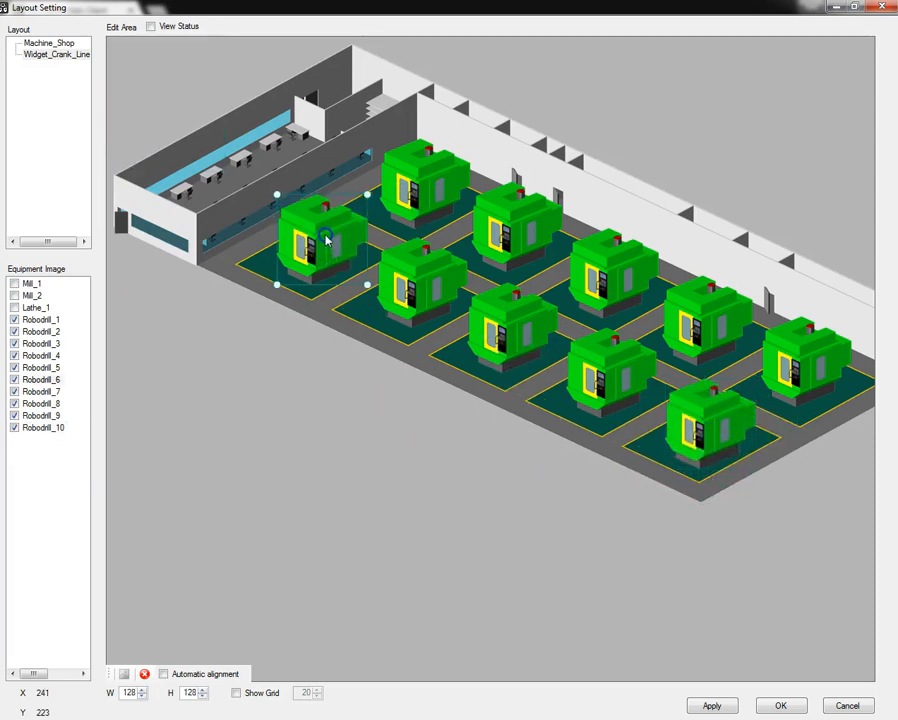
pyautogui.moveTo(325, 240); pyautogui.dragTo(327, 238)
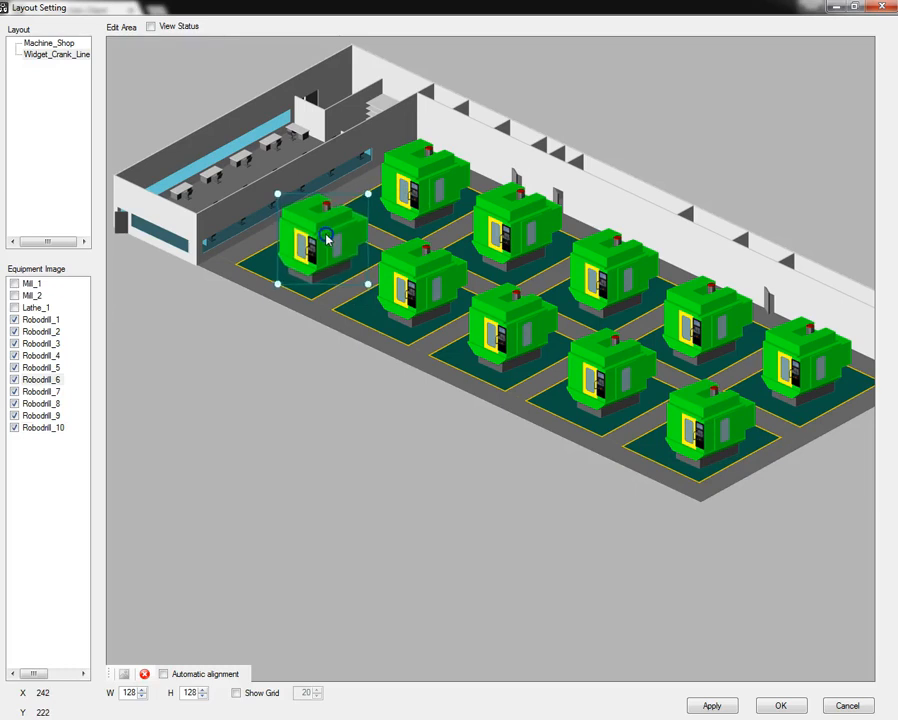
pyautogui.moveTo(410, 276); pyautogui.dragTo(405, 271)
pyautogui.click(475, 318)
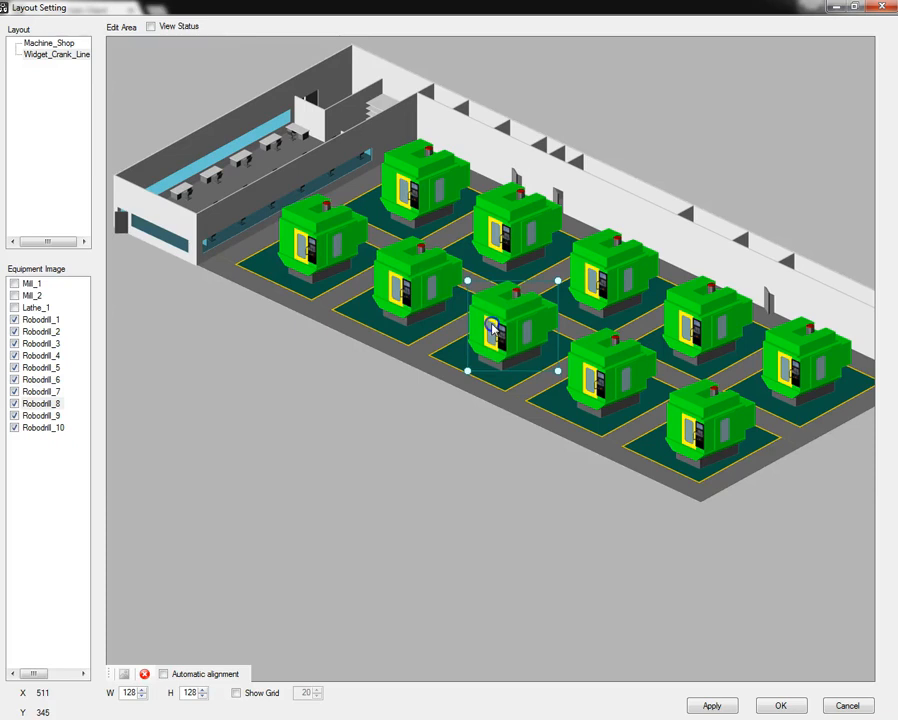
pyautogui.click(597, 378)
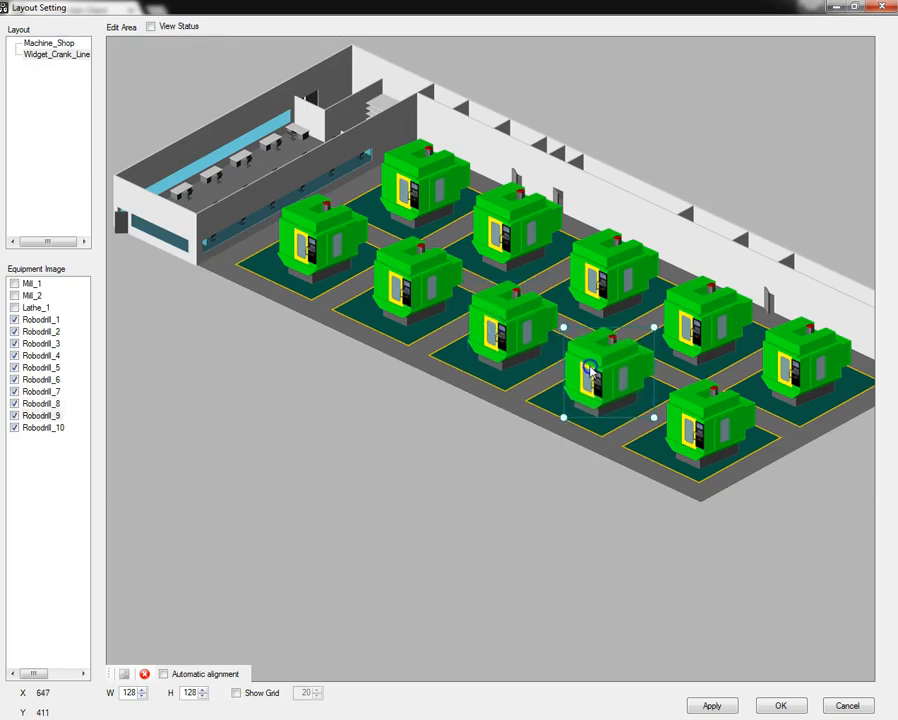
pyautogui.click(705, 425)
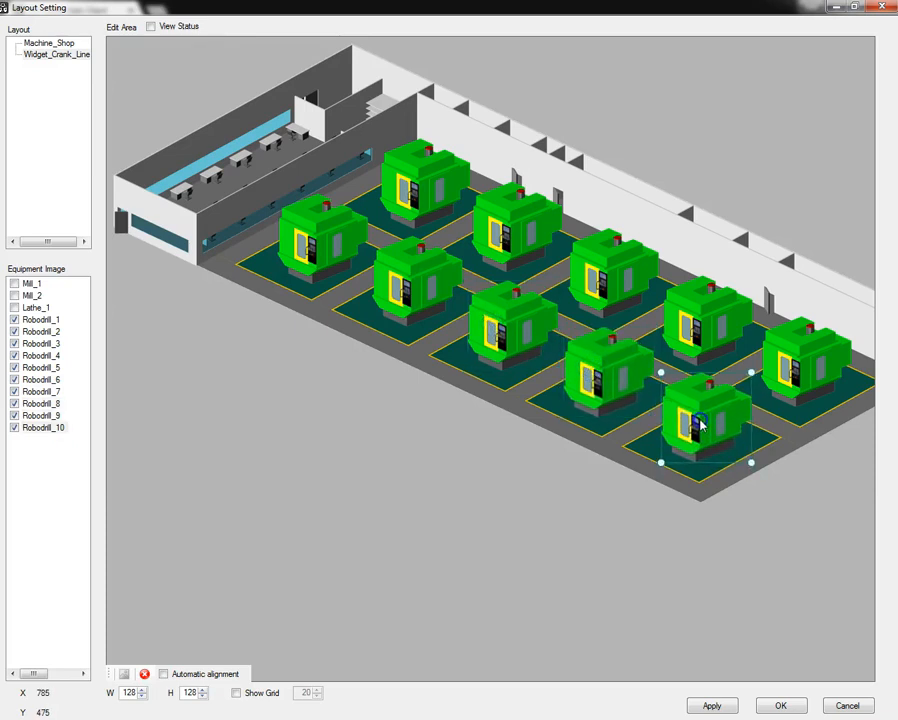
# Nudge Robodrill_5, Robodrill_4, Robodrill_3 and Robodrill_1 into line along the back row and accept the layout
pyautogui.click(806, 384)
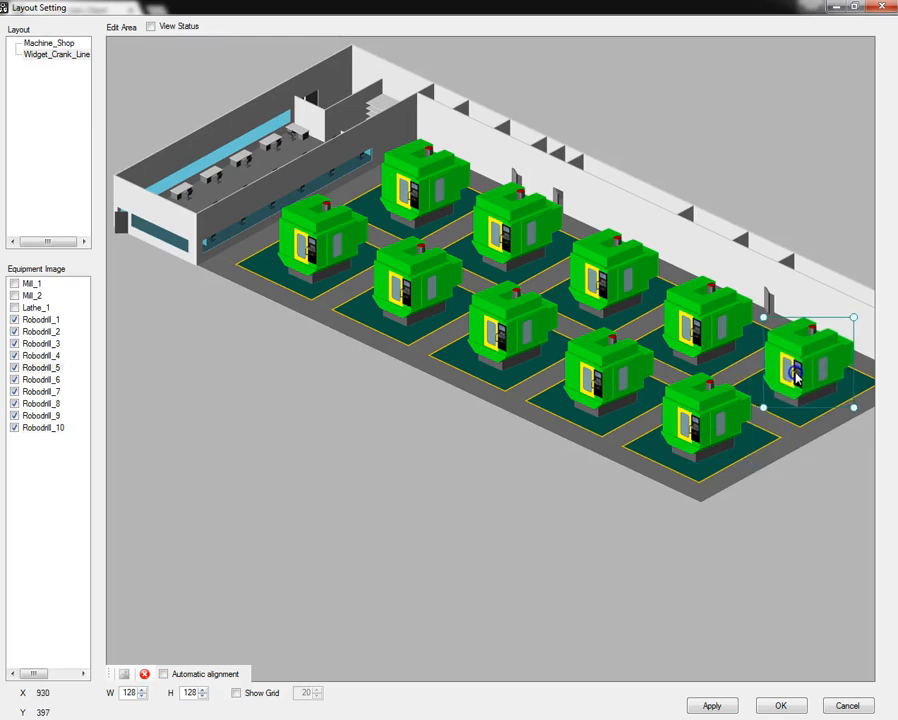
pyautogui.click(704, 343)
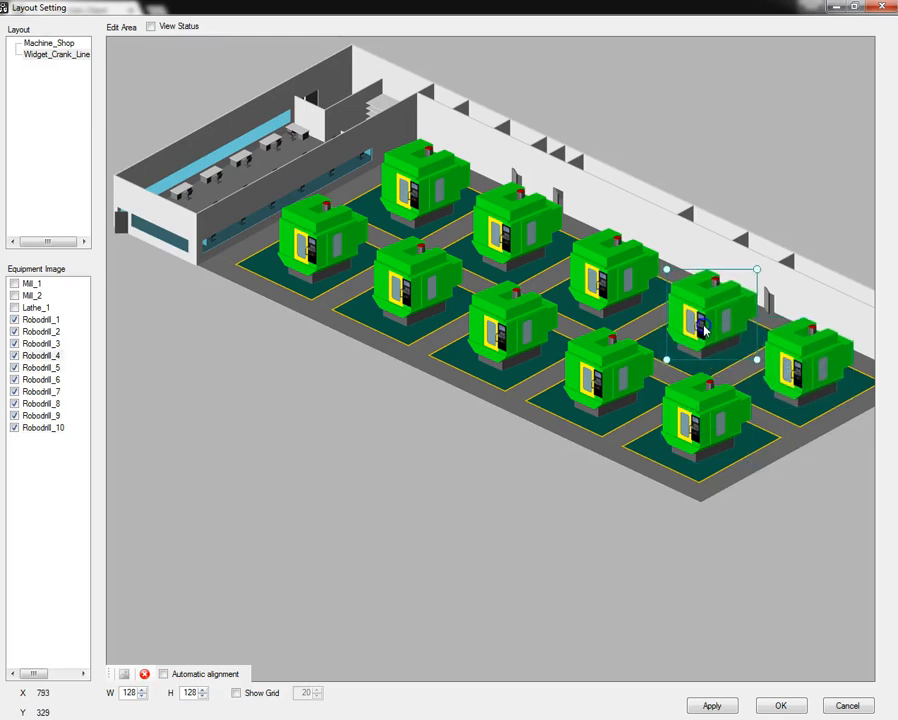
pyautogui.click(594, 284)
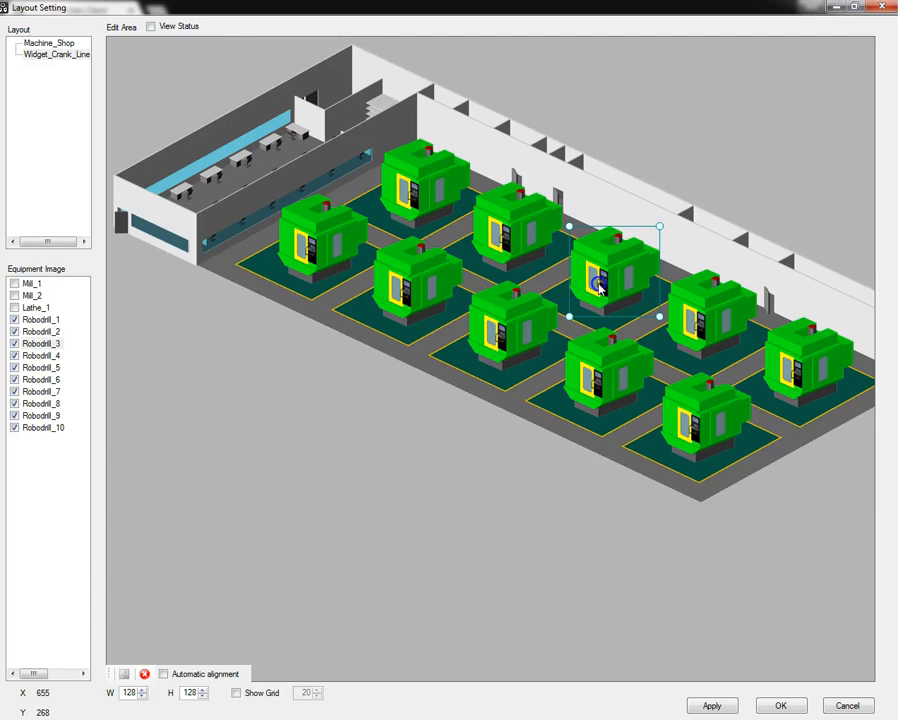
pyautogui.click(406, 194)
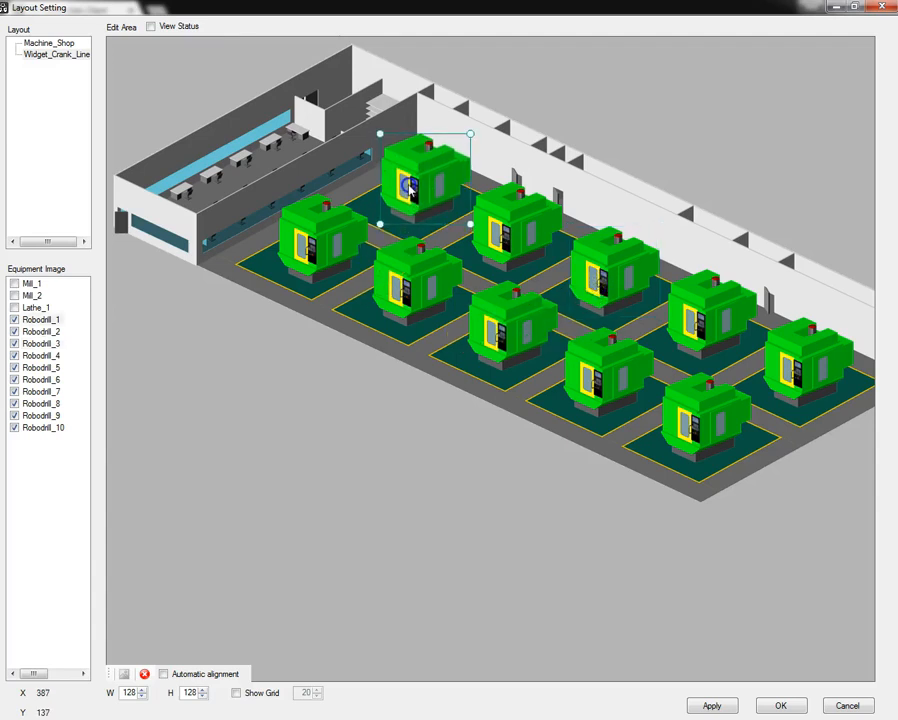
pyautogui.click(394, 439)
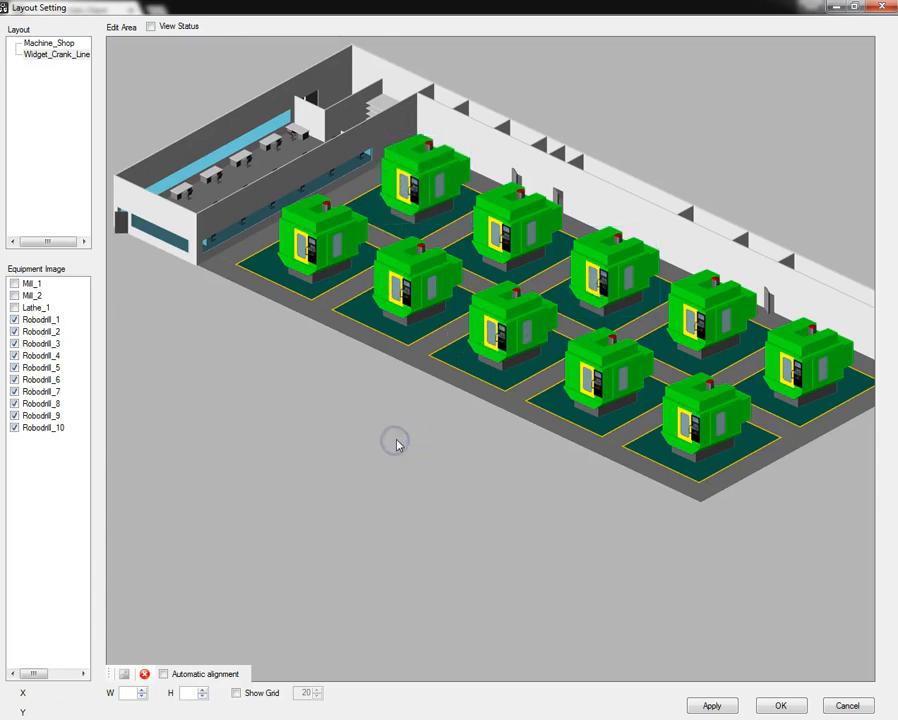
pyautogui.click(414, 474)
pyautogui.click(781, 706)
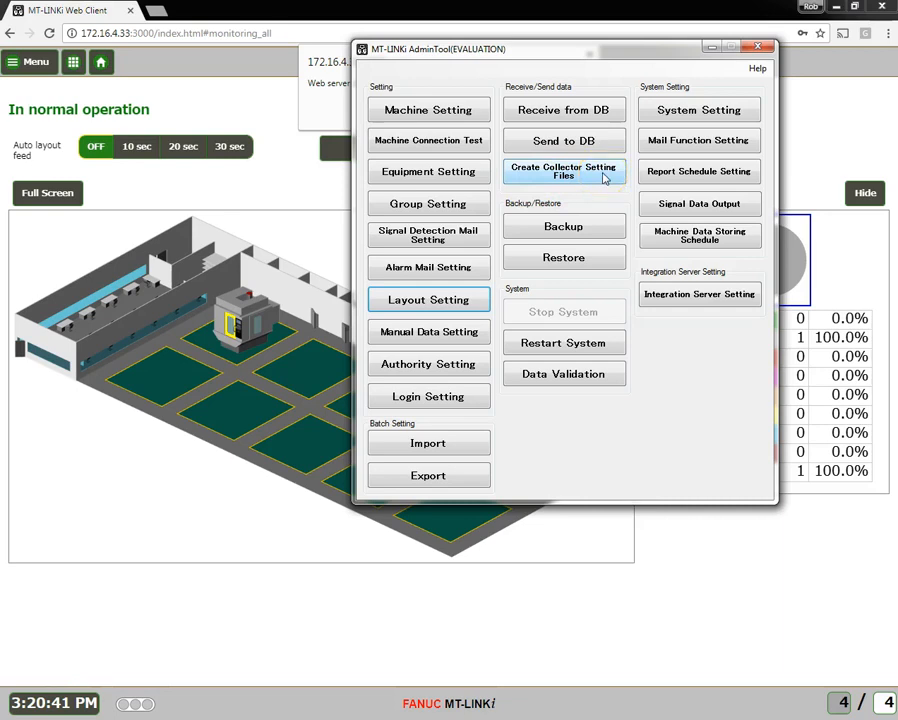
# Send the setting data to the database with Reboot Receiver enabled, and close the transfer window
pyautogui.click(562, 140)
pyautogui.click(550, 511)
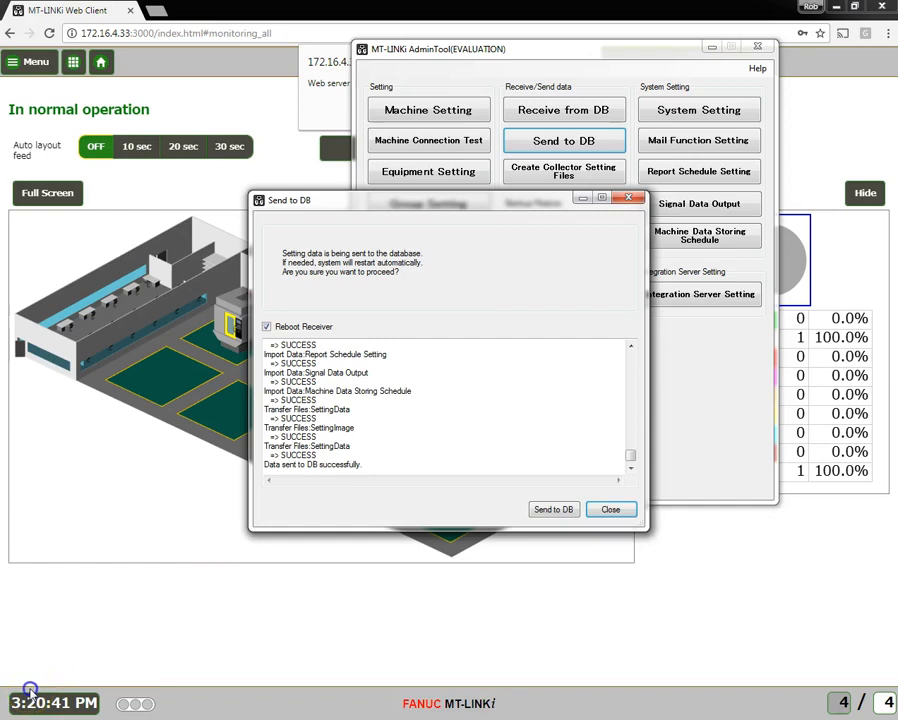
pyautogui.click(610, 509)
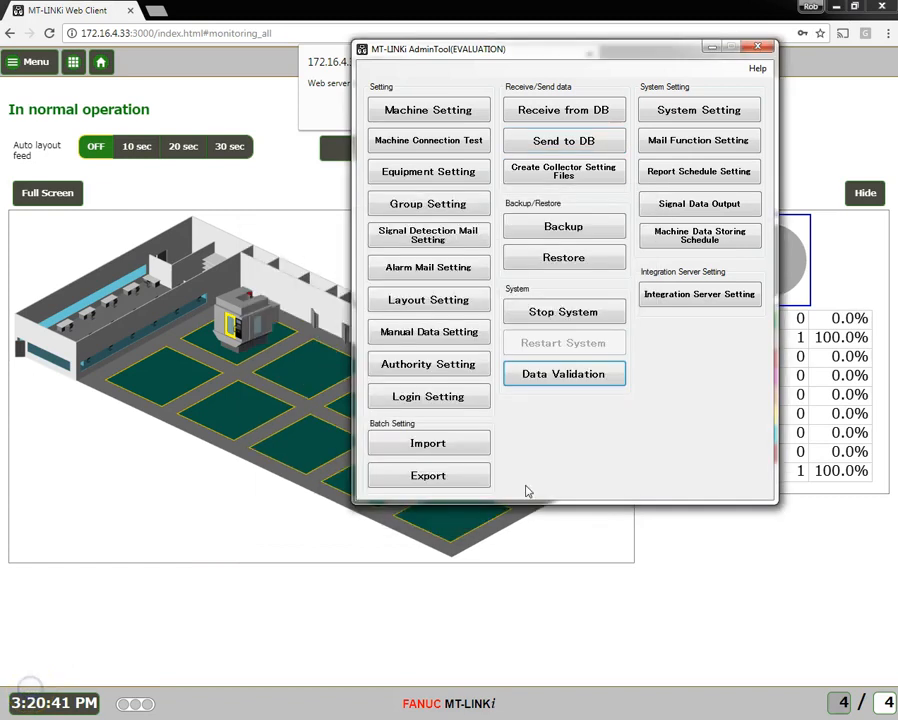
# Switch to the MT-LINKi web client, sign in again with the prefilled Admin account, and open the monitoring Overlook
pyautogui.click(322, 252)
pyautogui.click(564, 108)
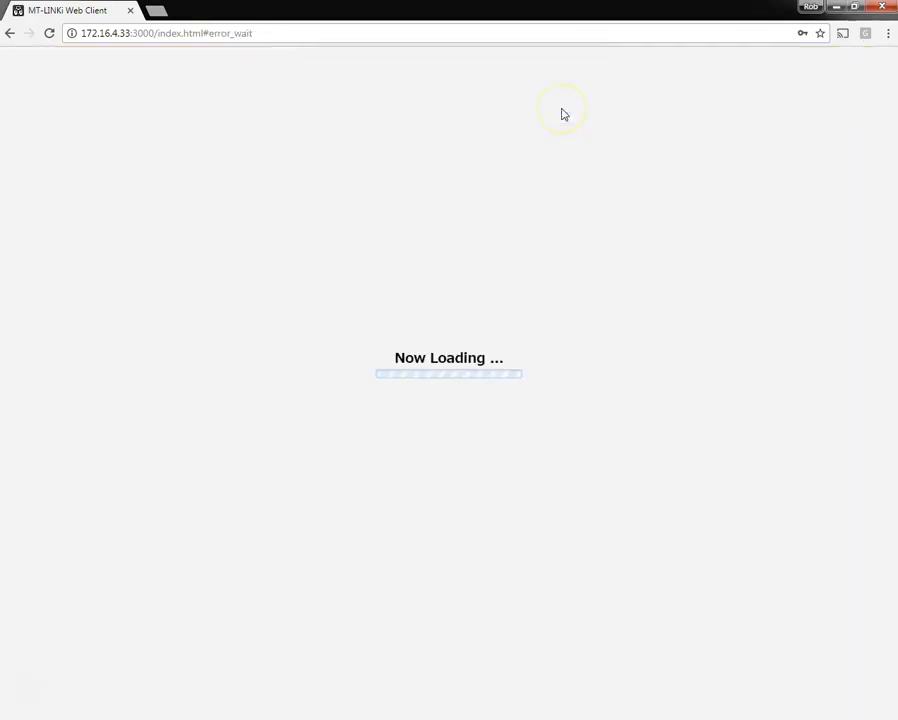
pyautogui.click(450, 125)
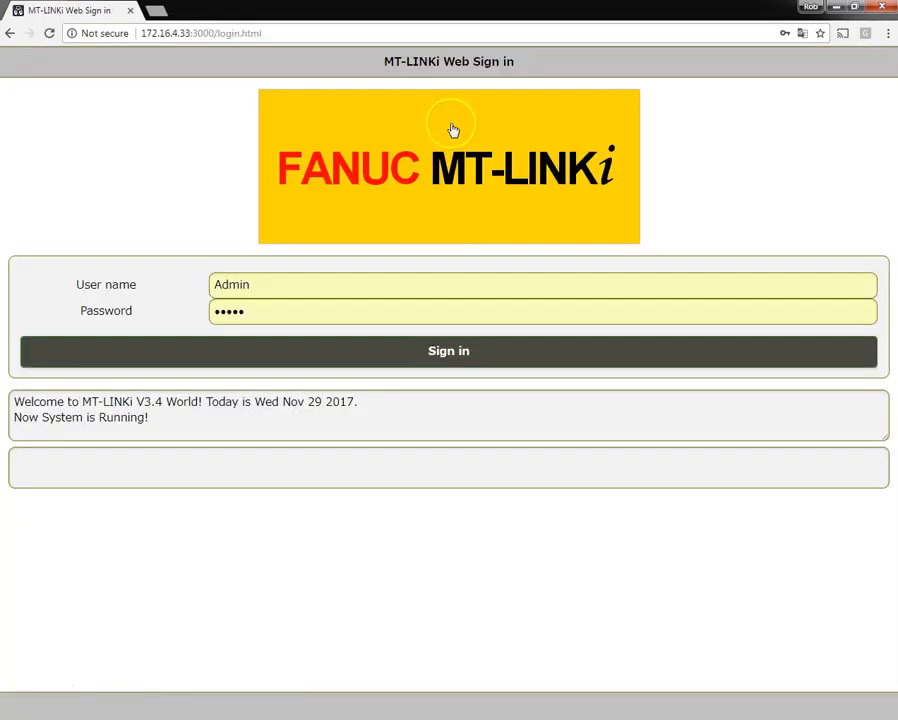
pyautogui.click(436, 355)
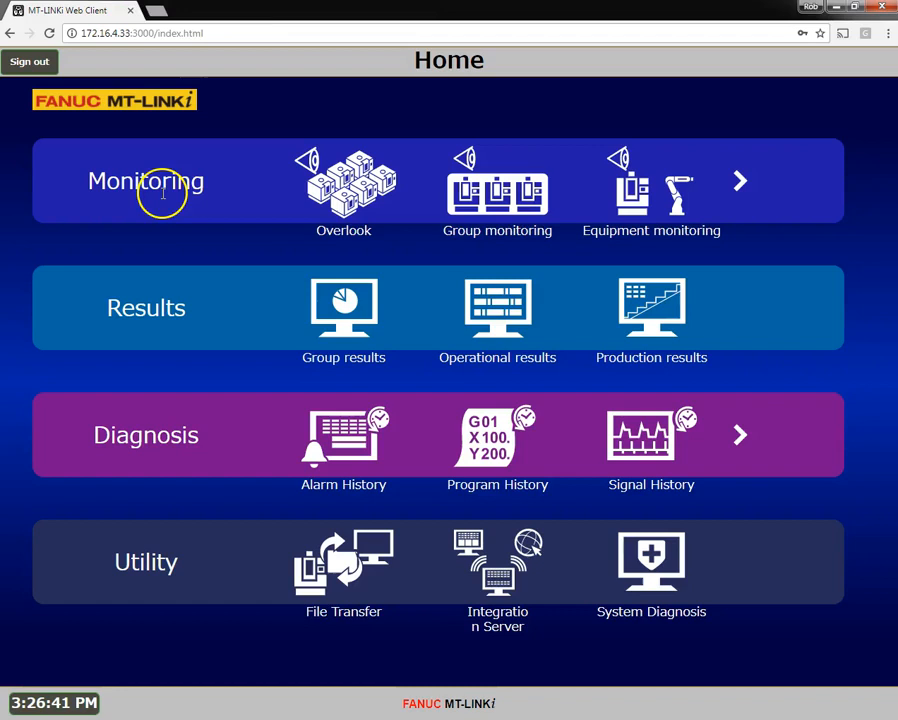
pyautogui.click(359, 188)
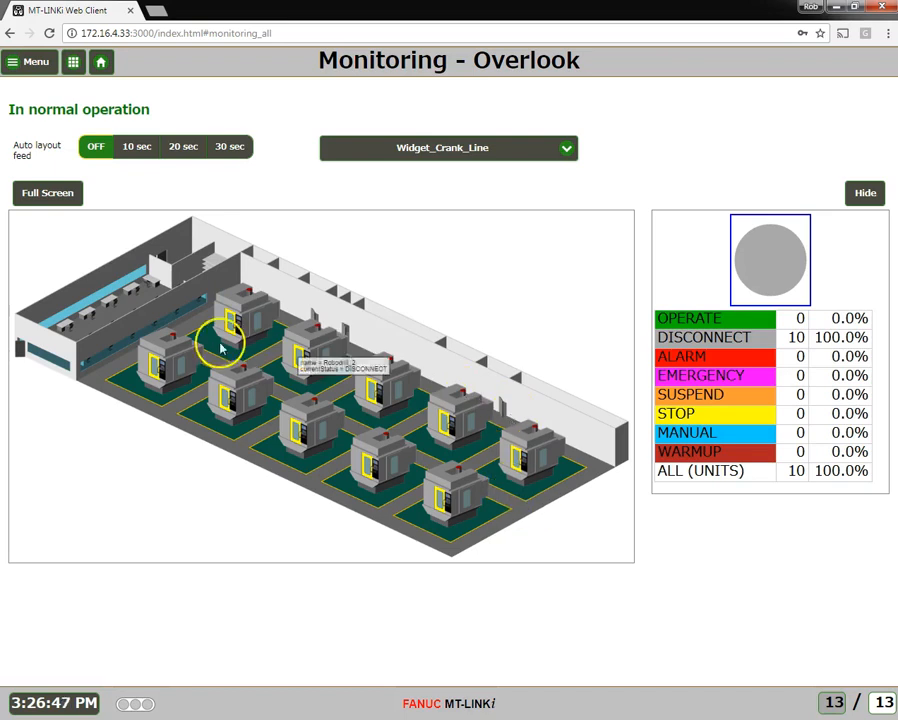
# Check Robodrill_2's equipment monitoring page, and return to the Overlook to inspect the status of Robodrill_1 and Robodrill_7
pyautogui.click(313, 349)
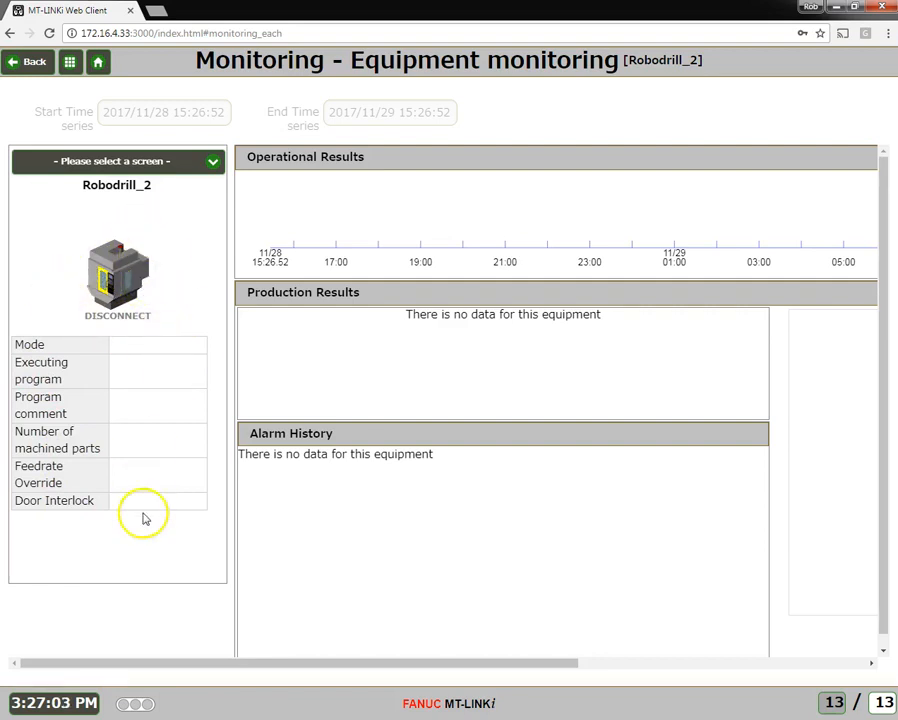
pyautogui.click(35, 64)
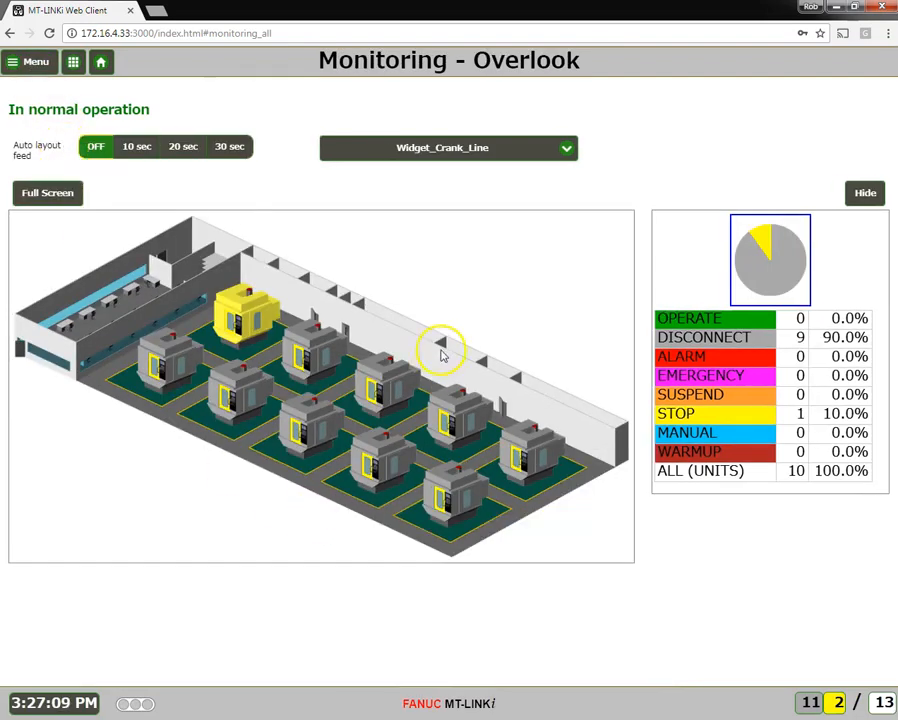
pyautogui.moveTo(237, 318)
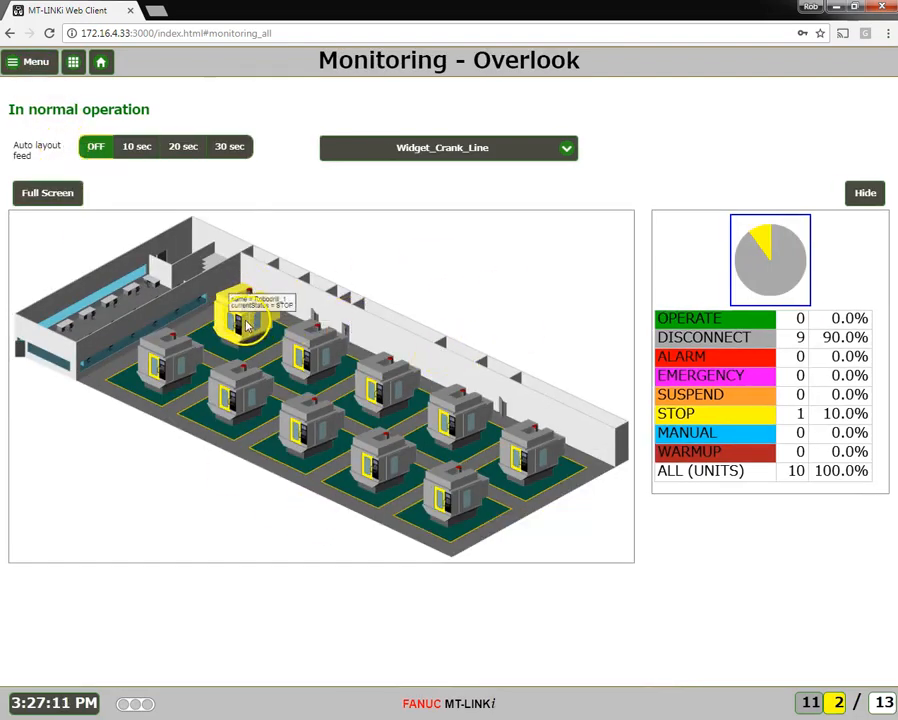
pyautogui.moveTo(229, 415)
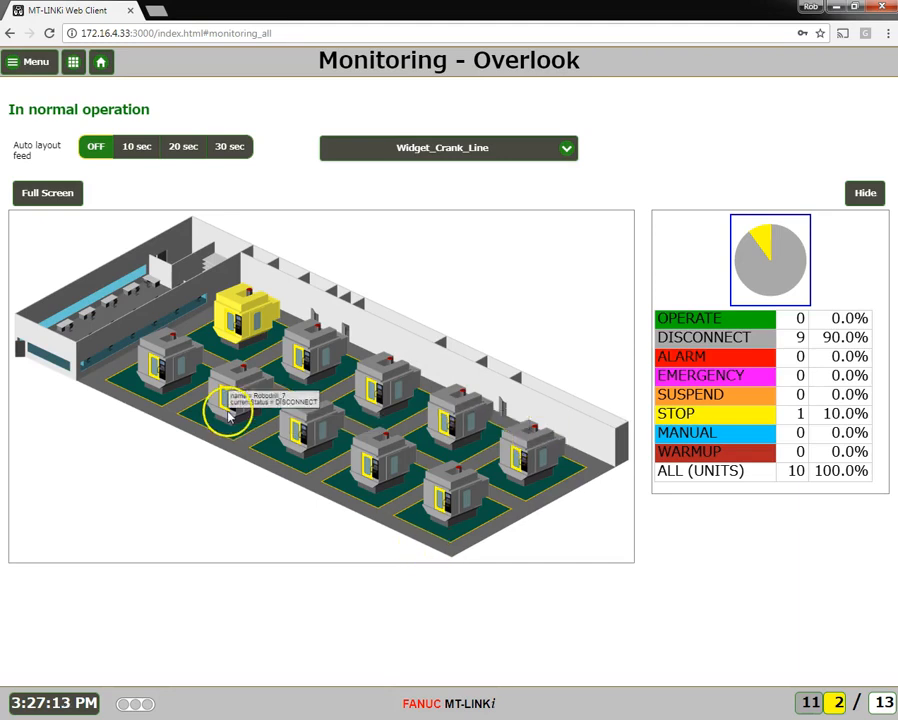